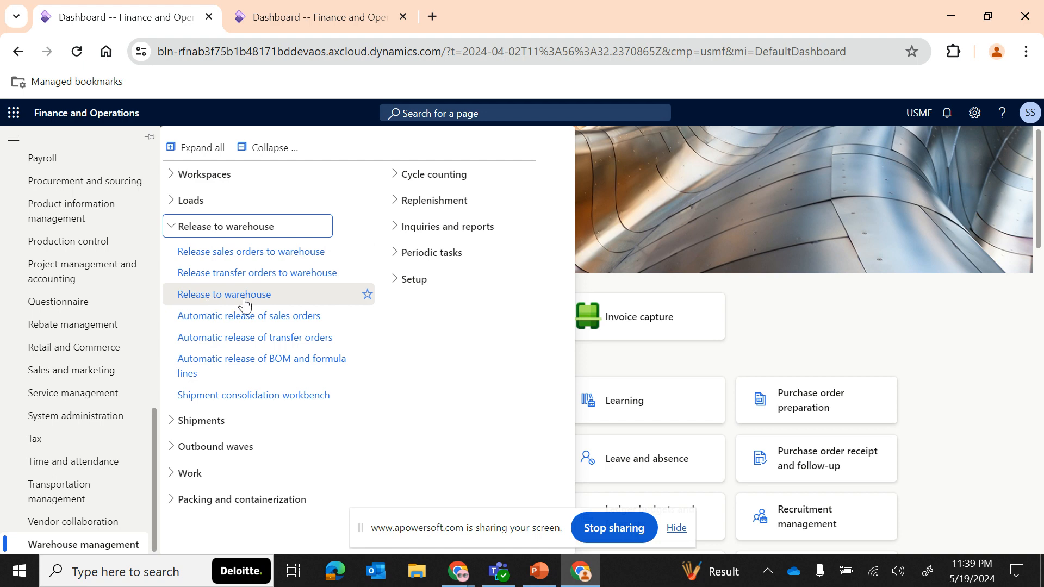
# Open the Release to warehouse page and read its deprecation notice about the newer release pages
pyautogui.click(215, 304)
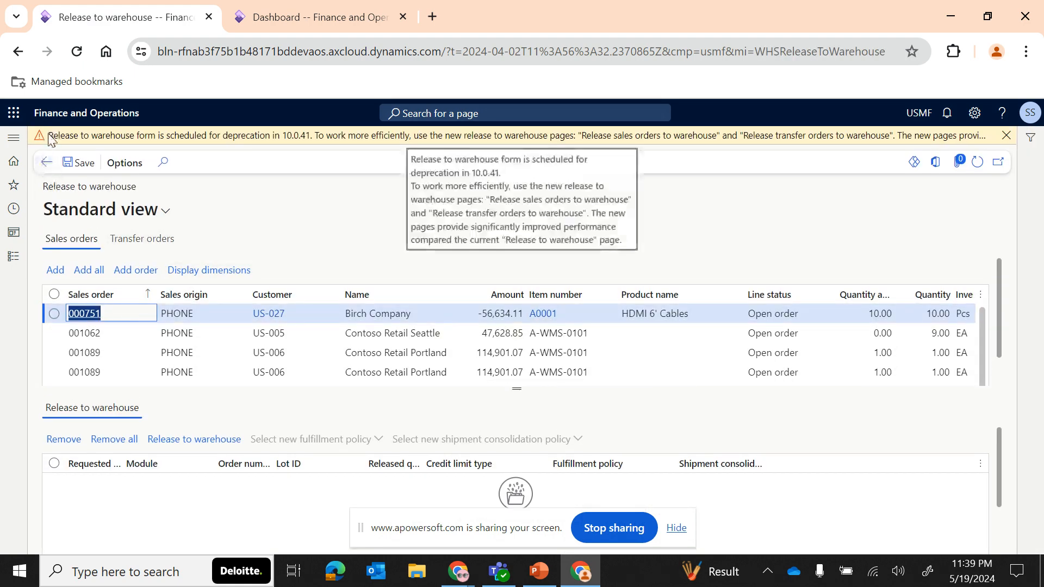
pyautogui.moveTo(51, 139); pyautogui.dragTo(736, 145)
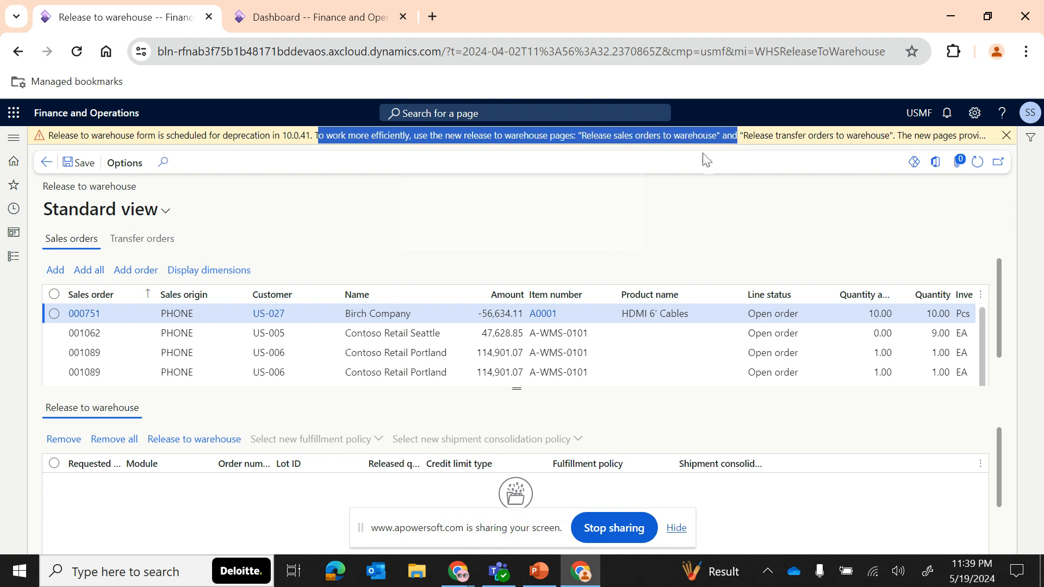
pyautogui.click(16, 257)
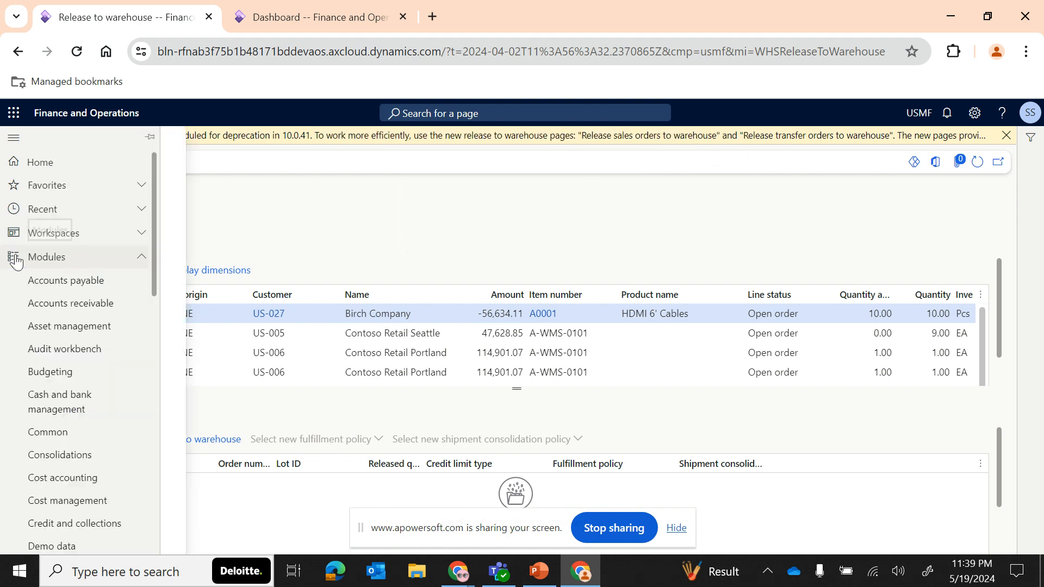
pyautogui.click(609, 228)
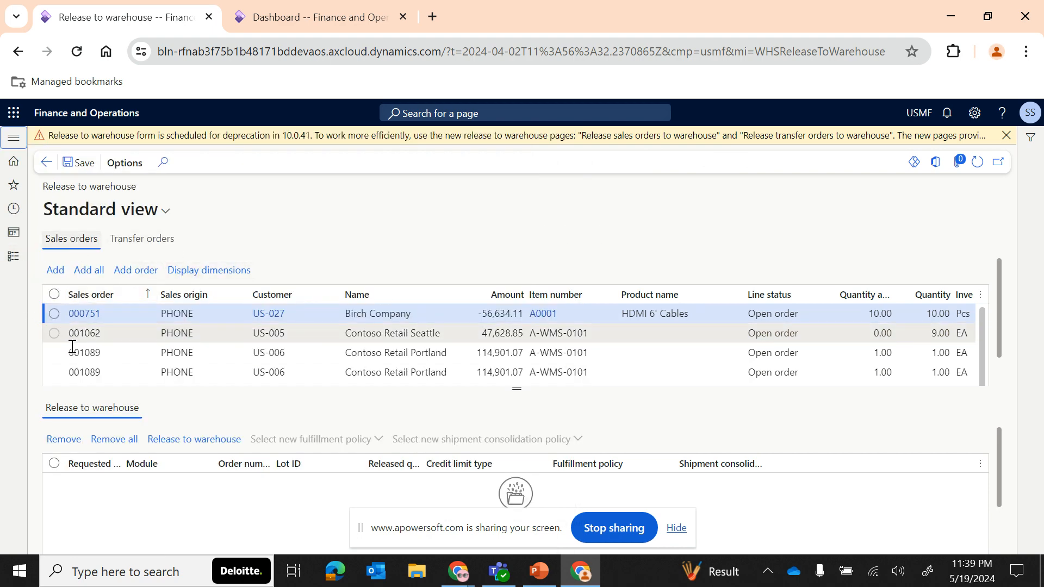
pyautogui.click(14, 257)
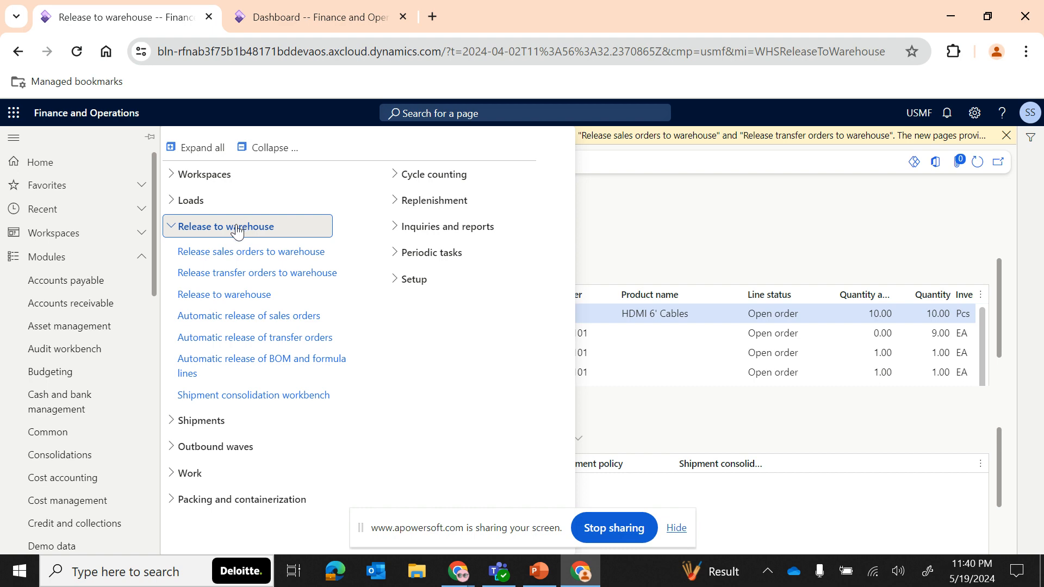
pyautogui.click(90, 313)
pyautogui.click(226, 392)
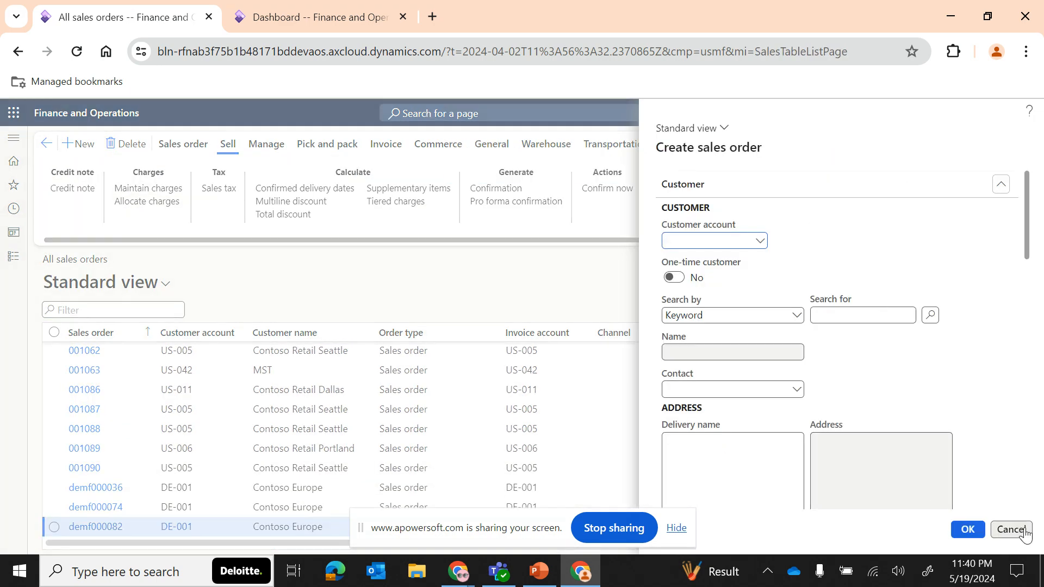
pyautogui.click(1021, 535)
# Filter the released products in Product information management by item number A-WMS-0101 and open that product's details
pyautogui.click(13, 256)
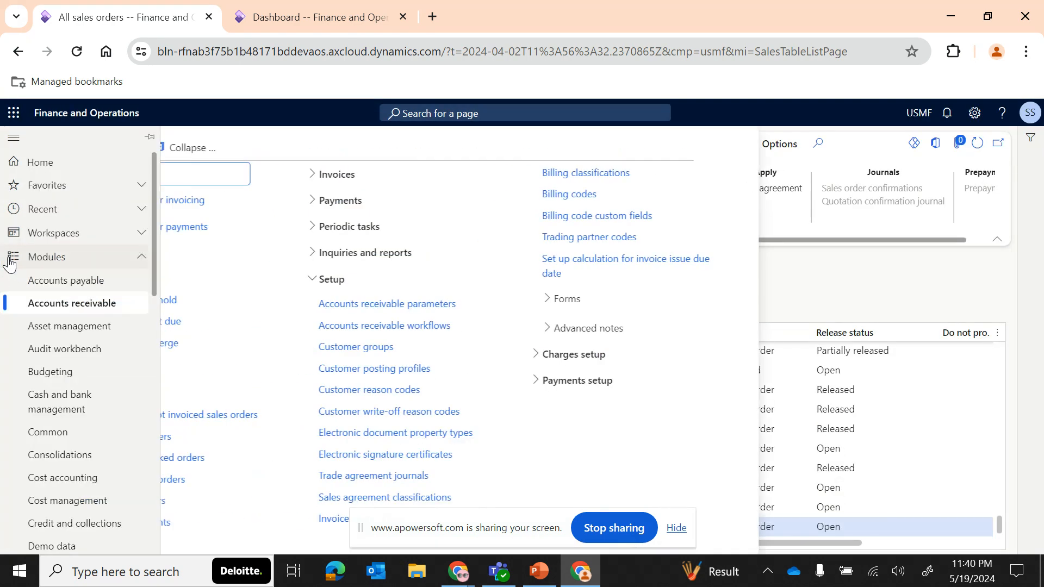
pyautogui.scroll(-10, 70, 452)
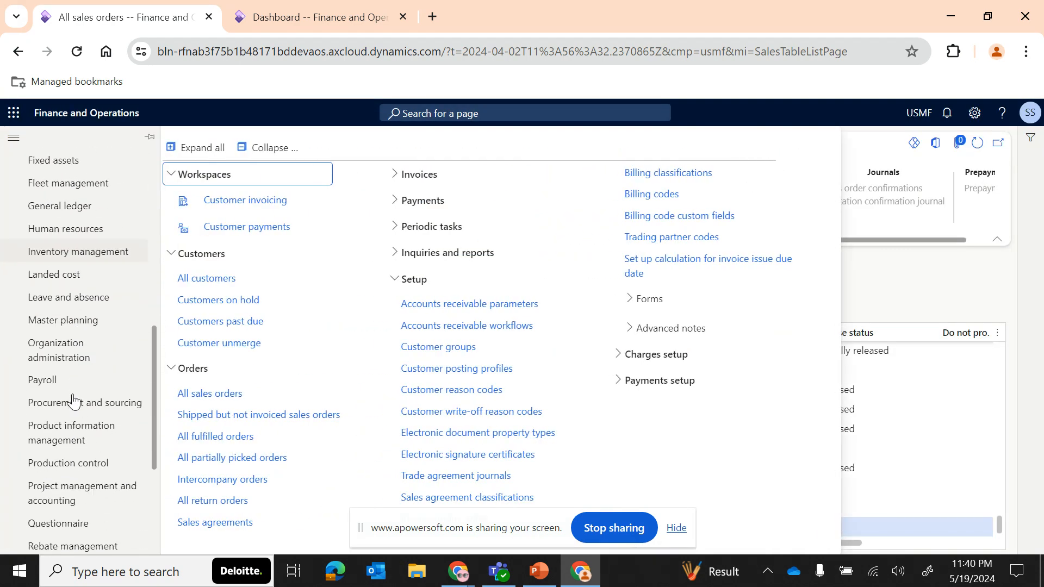
pyautogui.click(69, 354)
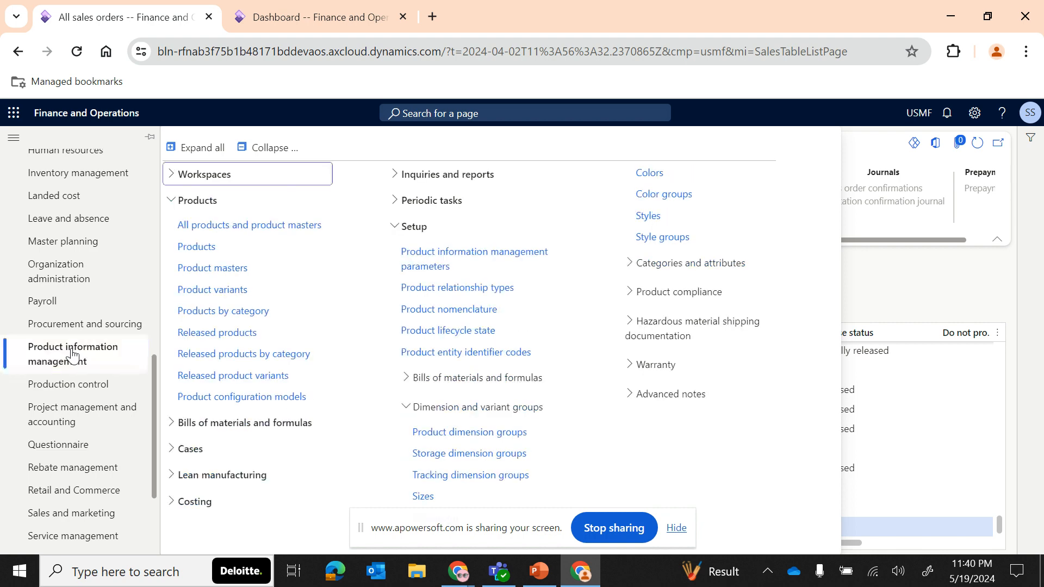
pyautogui.click(221, 332)
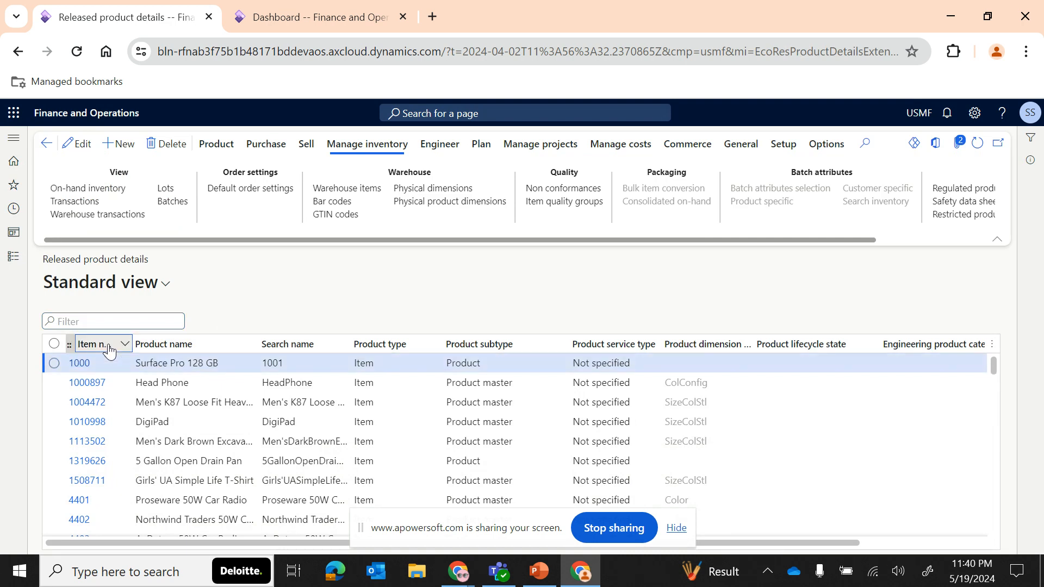
pyautogui.click(108, 344)
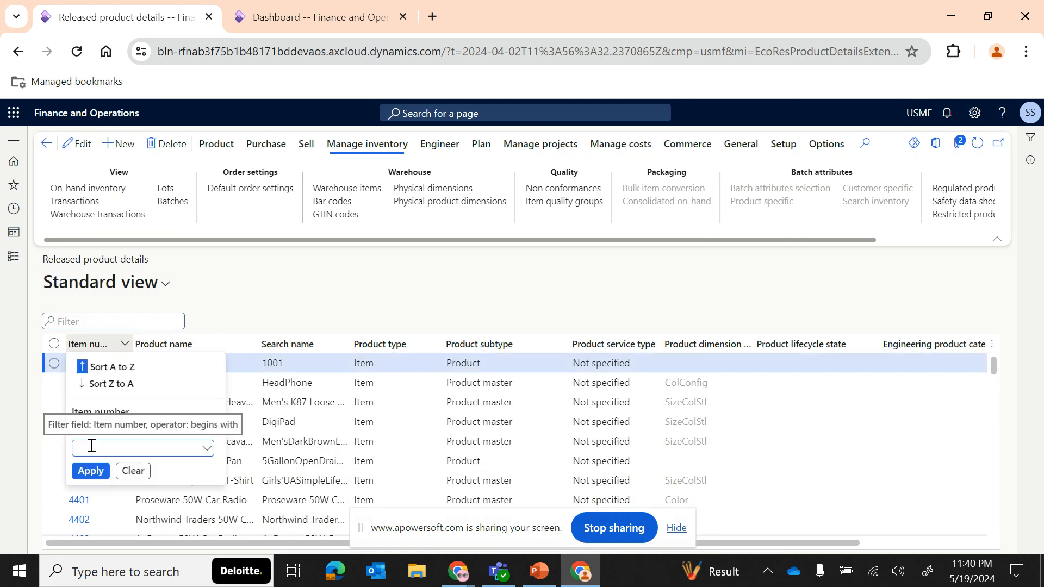
pyautogui.press('Escape')
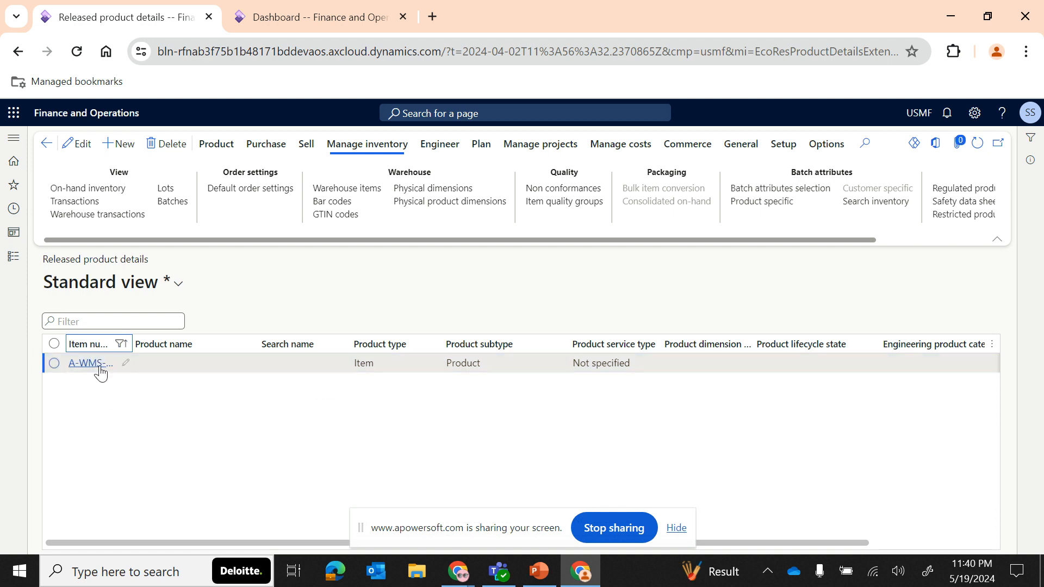
pyautogui.click(99, 367)
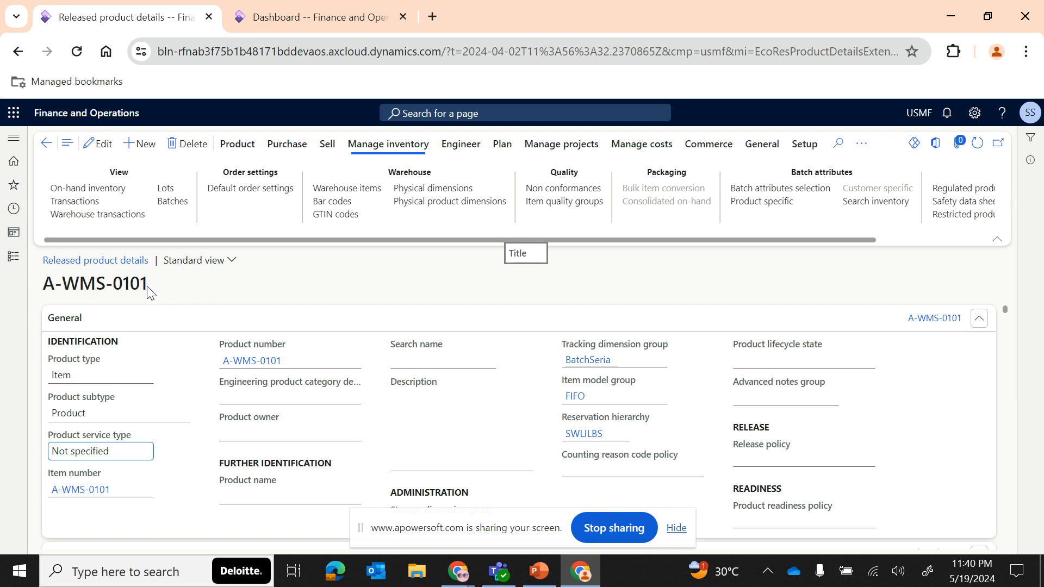
# Examine the product's storage dimension group, including its active dimensions and warehouse-specific setup, and return to the product details
pyautogui.moveTo(147, 287); pyautogui.dragTo(42, 283)
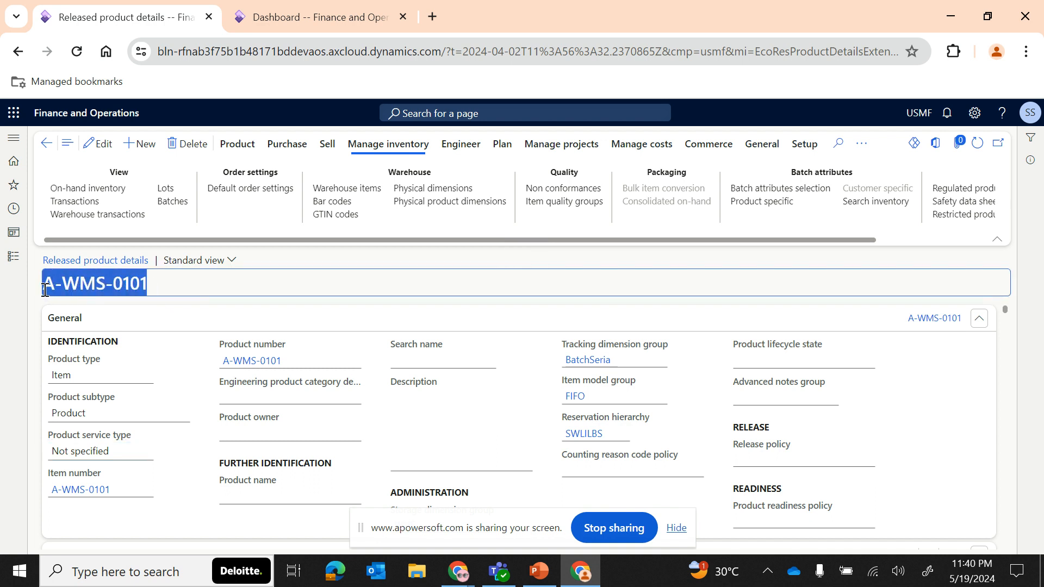
pyautogui.click(352, 361)
pyautogui.scroll(-2, 479, 402)
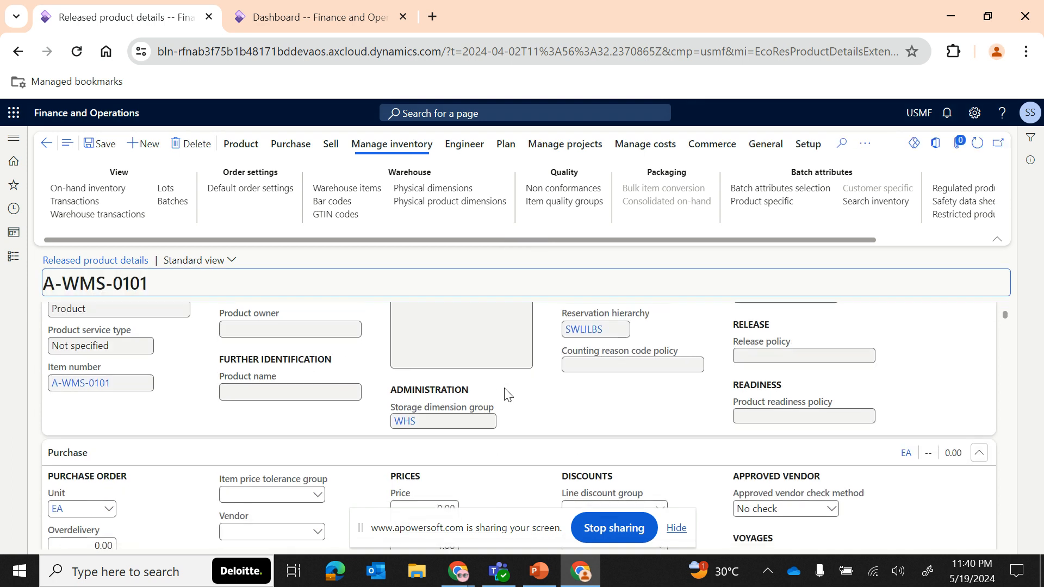
pyautogui.click(405, 421)
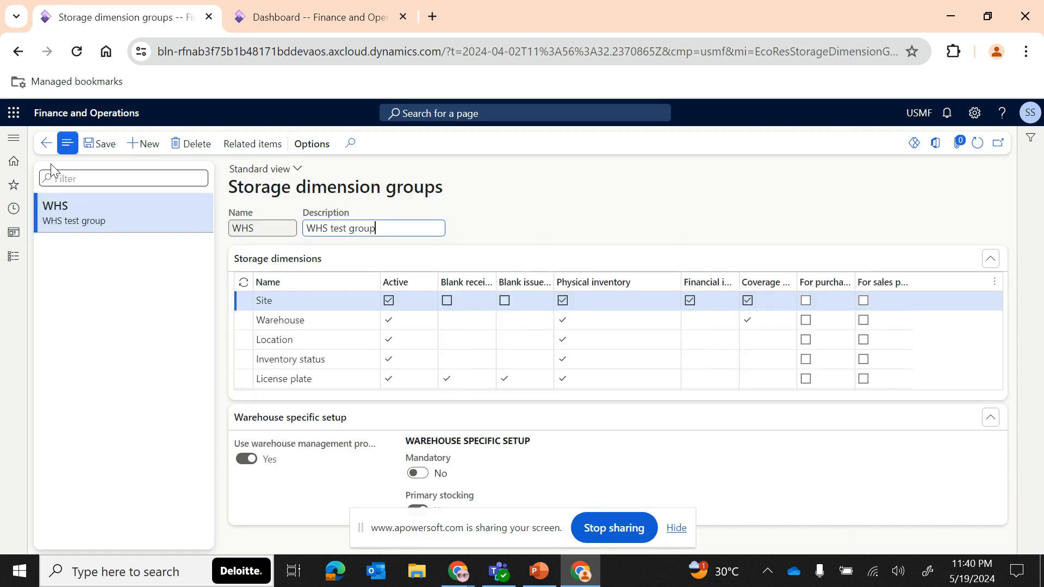
pyautogui.click(47, 148)
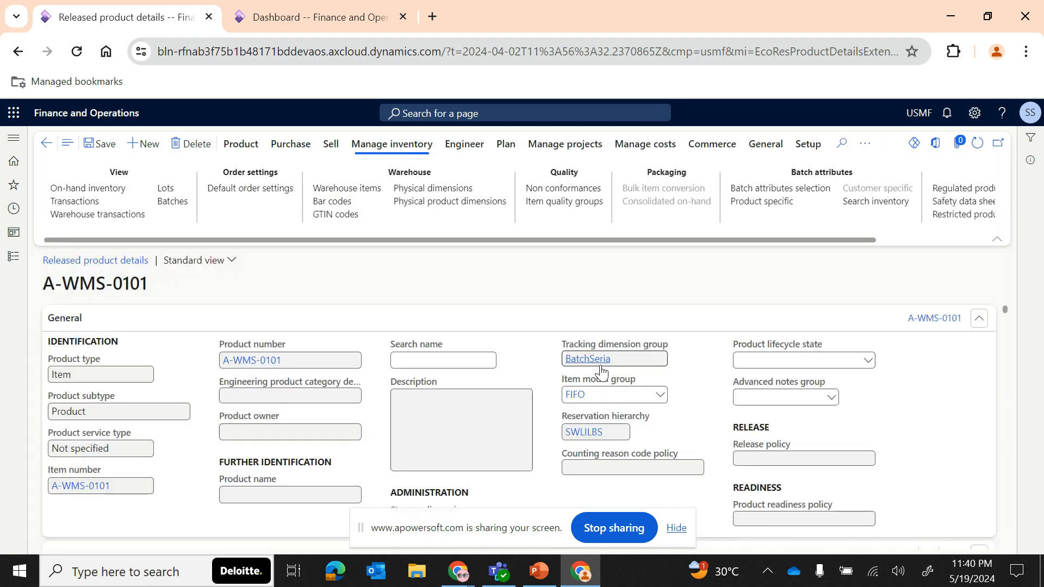
# Review the product's tracking dimension group, batch and serial number groups, and unit sequence group
pyautogui.scroll(-10, 614, 429)
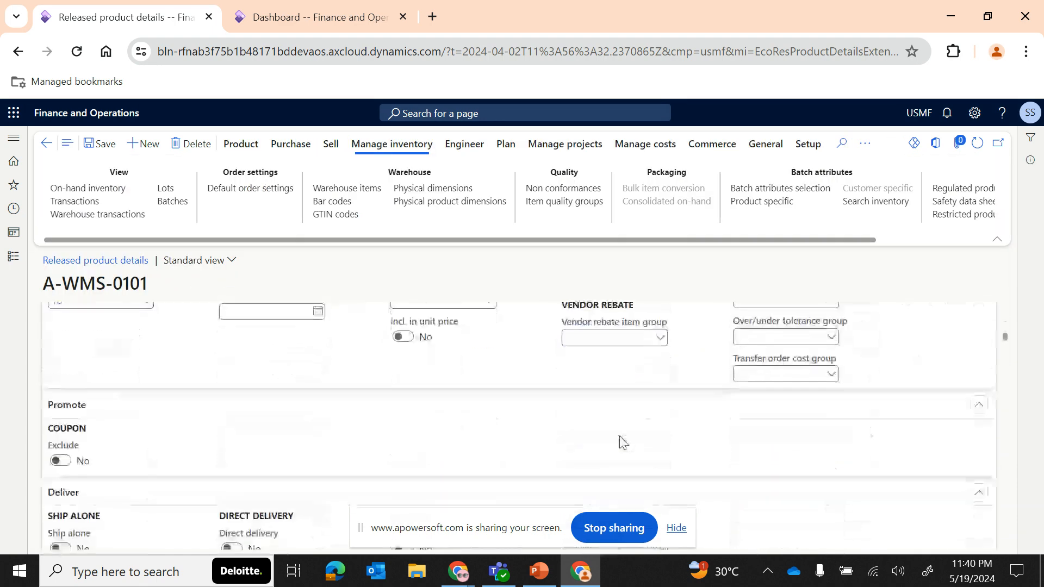
pyautogui.scroll(10, 620, 439)
pyautogui.scroll(-15, 333, 415)
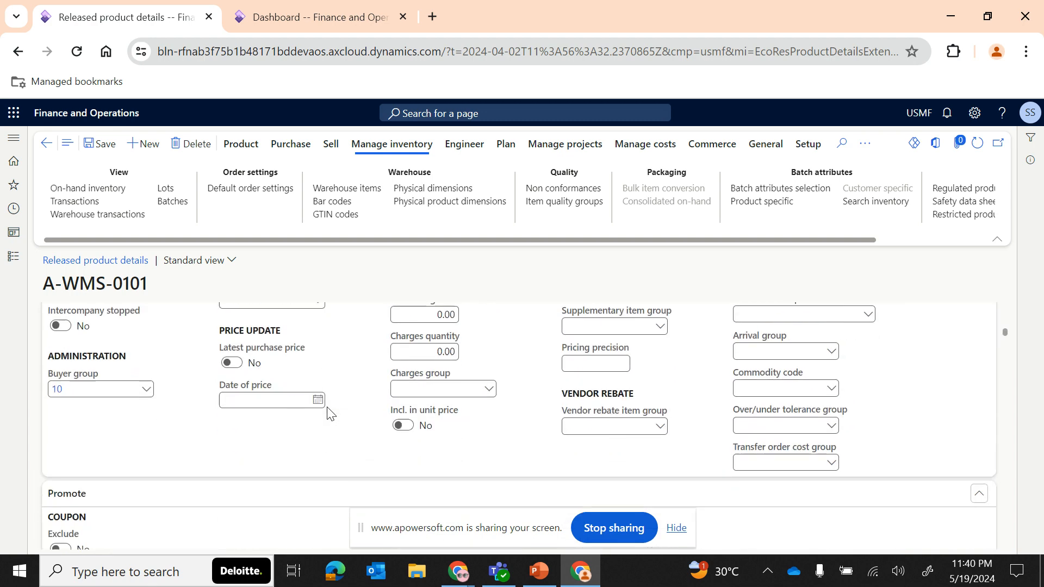
pyautogui.scroll(3, 330, 413)
pyautogui.scroll(-3, 331, 414)
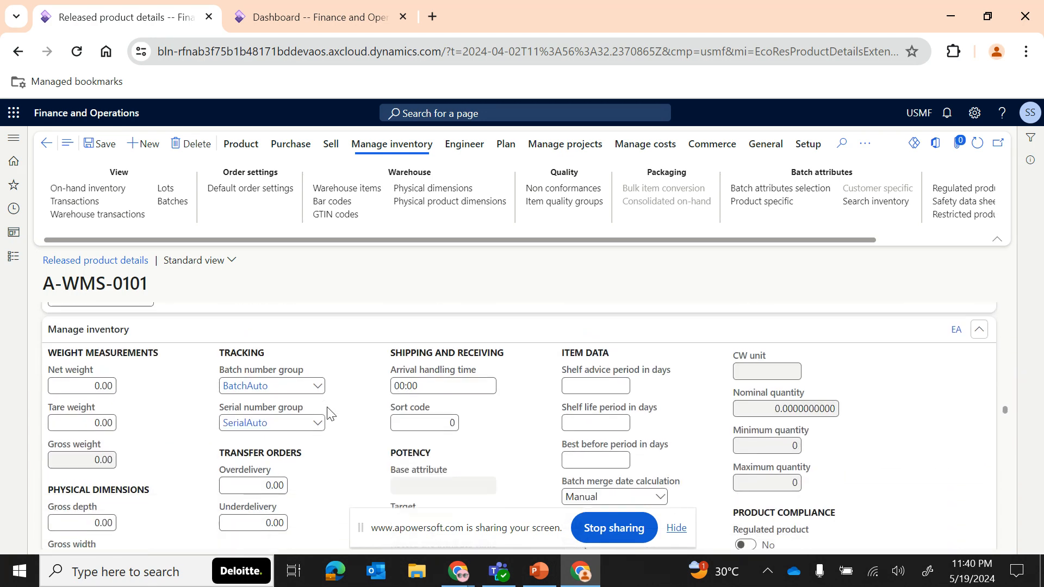
pyautogui.scroll(-15, 333, 393)
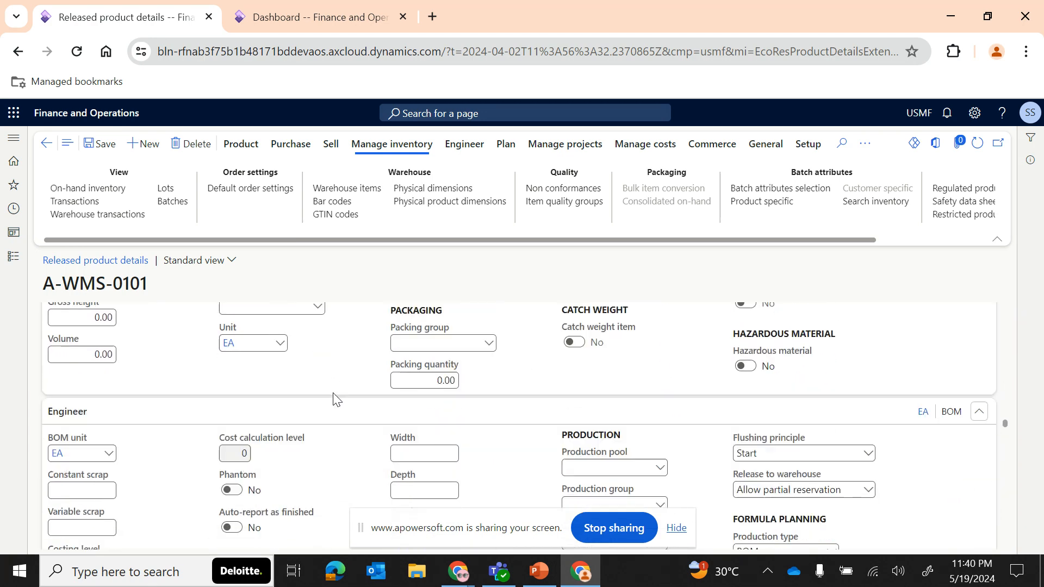
pyautogui.scroll(-5, 333, 392)
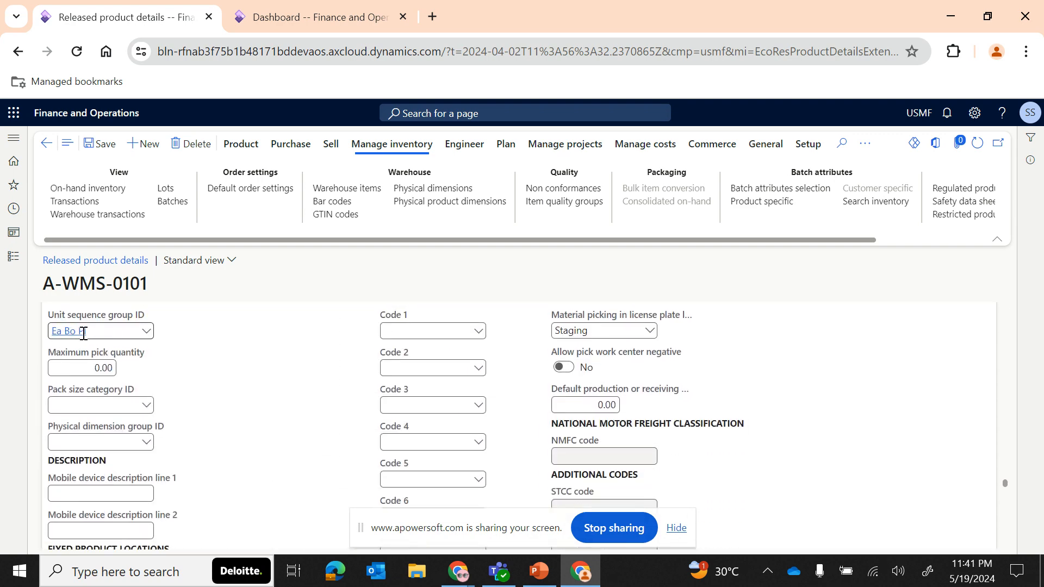
pyautogui.click(13, 256)
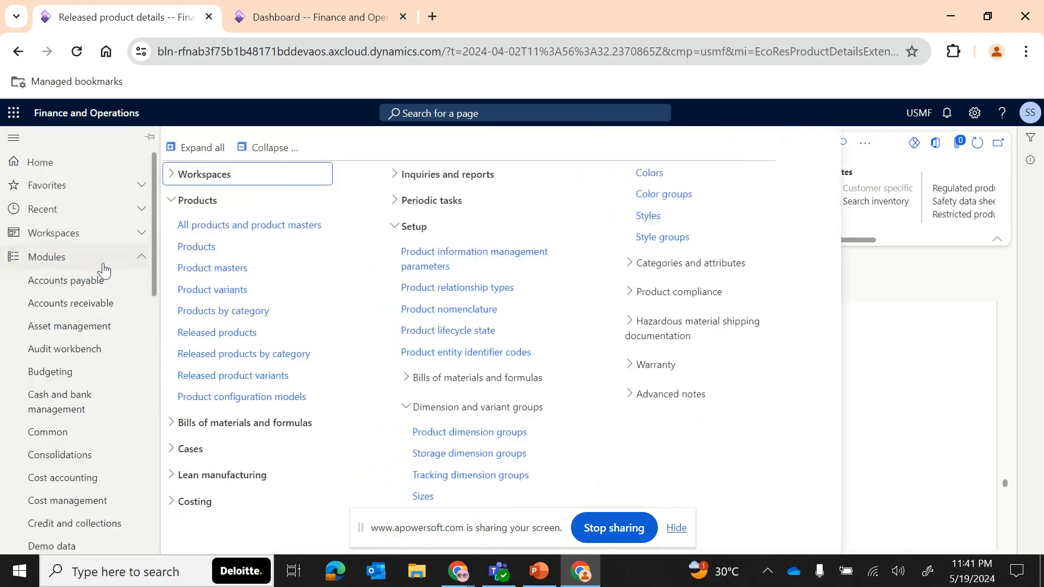
pyautogui.click(250, 336)
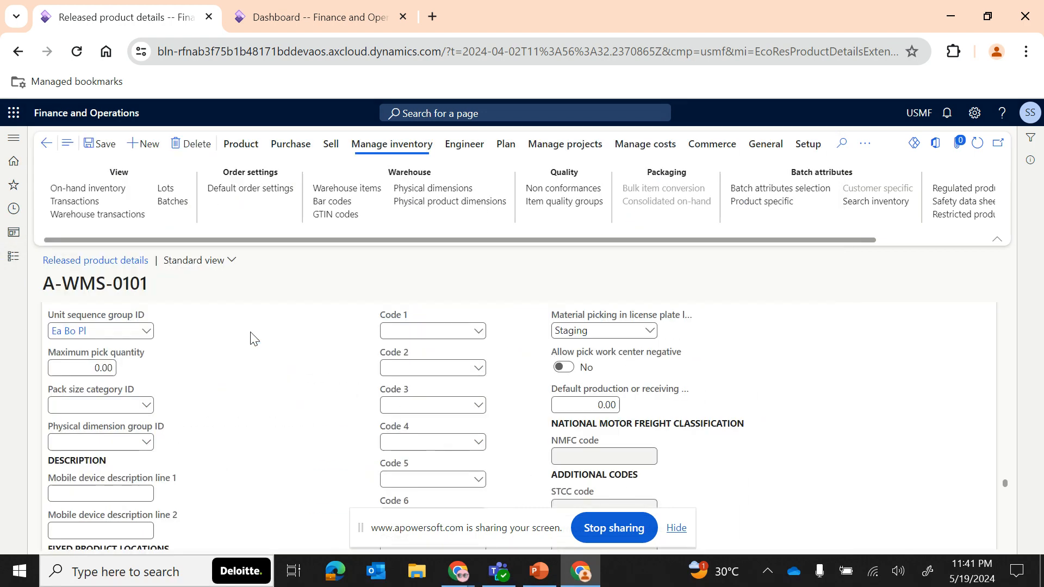
# Start a new sales order from the All sales orders list for the customer Contoso Retail Seattle
pyautogui.click(13, 263)
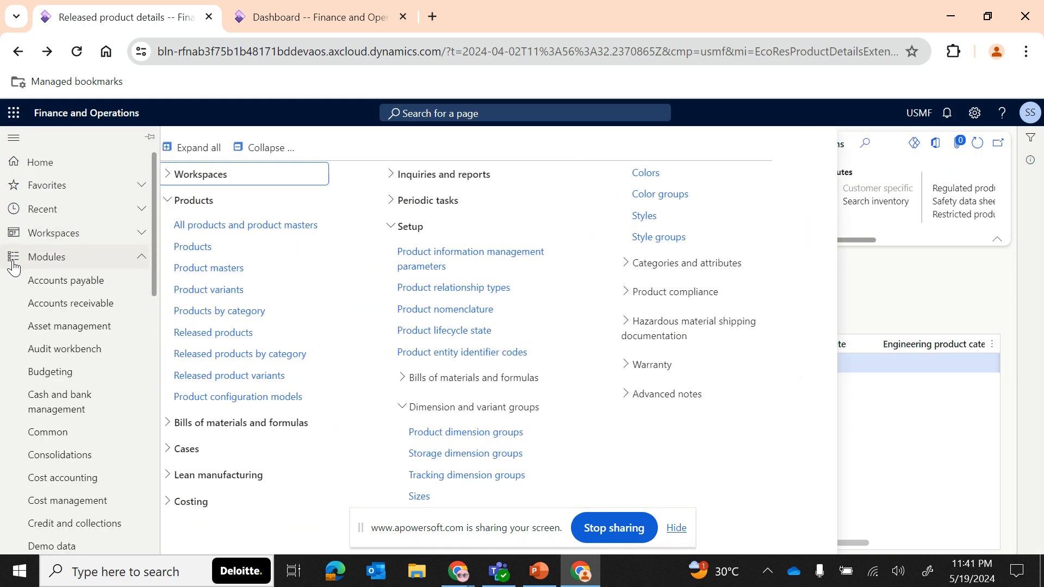
pyautogui.click(79, 305)
pyautogui.click(259, 395)
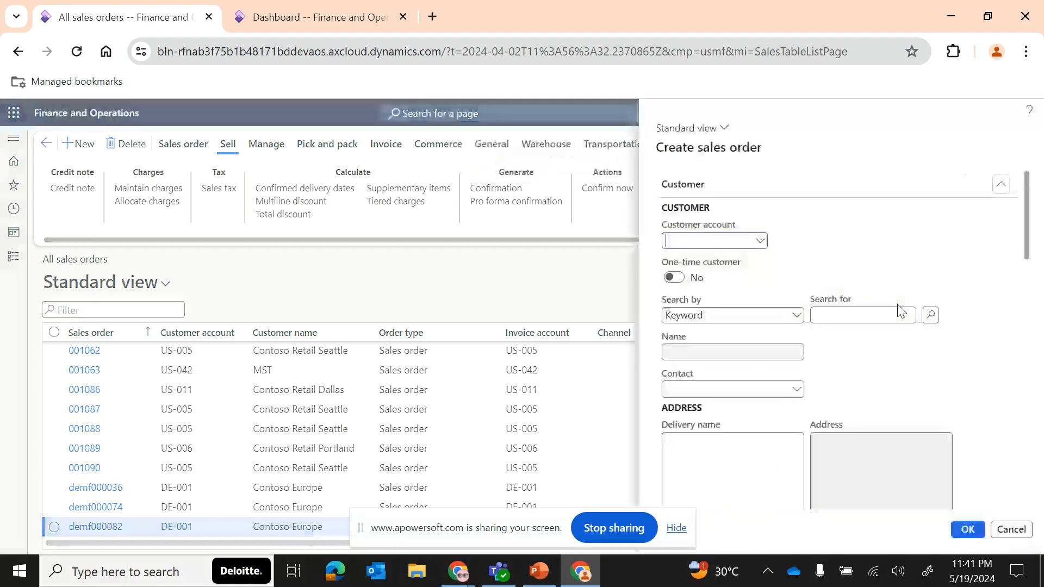
pyautogui.click(760, 243)
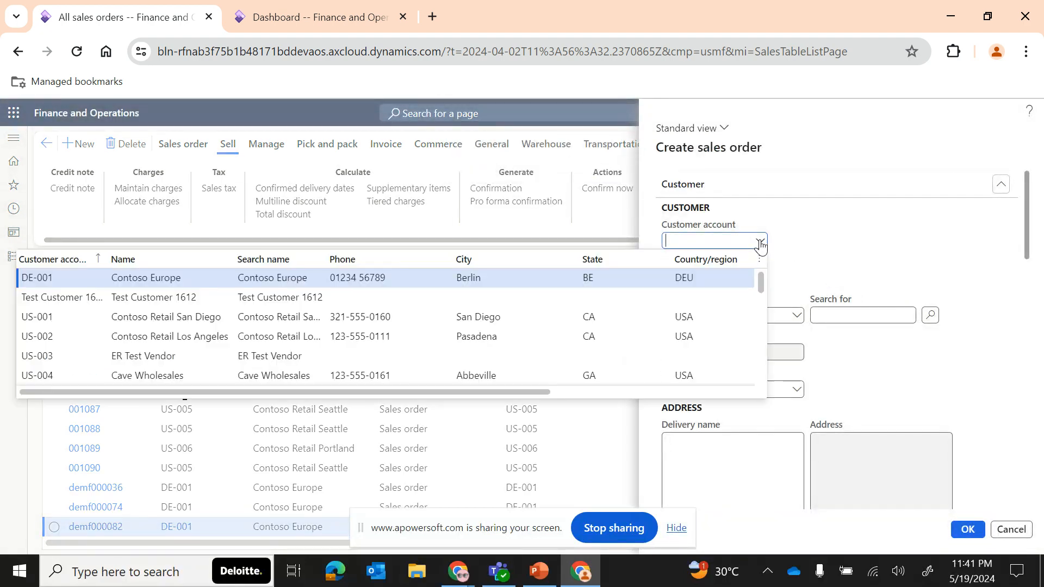
pyautogui.scroll(-1, 386, 333)
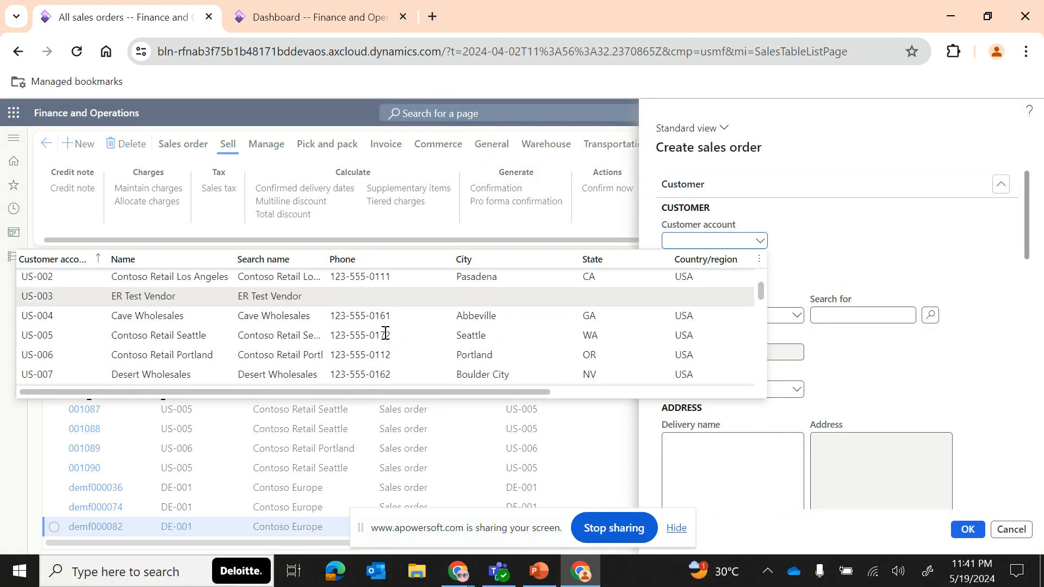
pyautogui.click(326, 331)
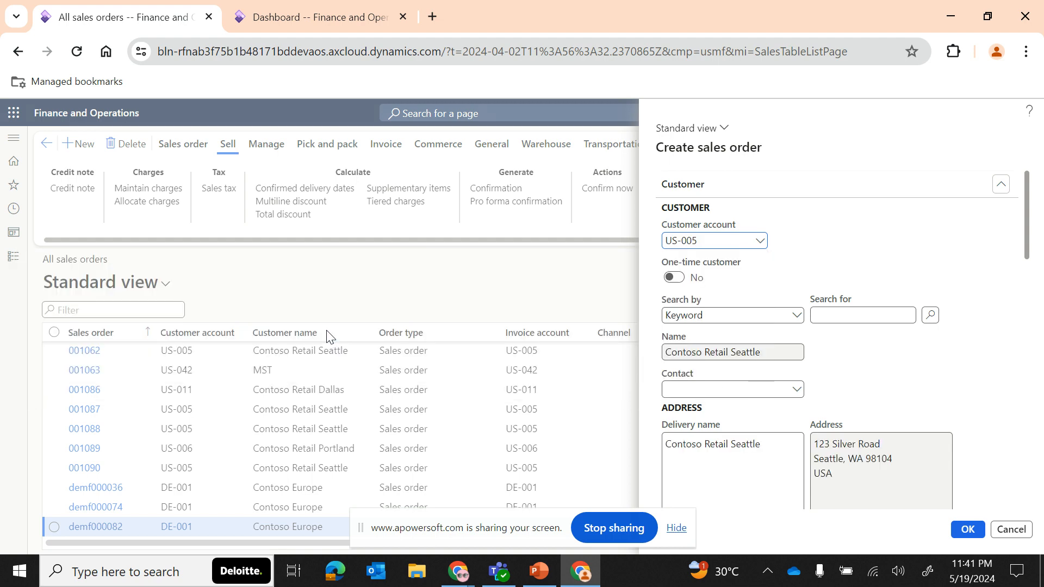
# Set the sales order's warehouse to 24 and create the order
pyautogui.scroll(-5, 871, 404)
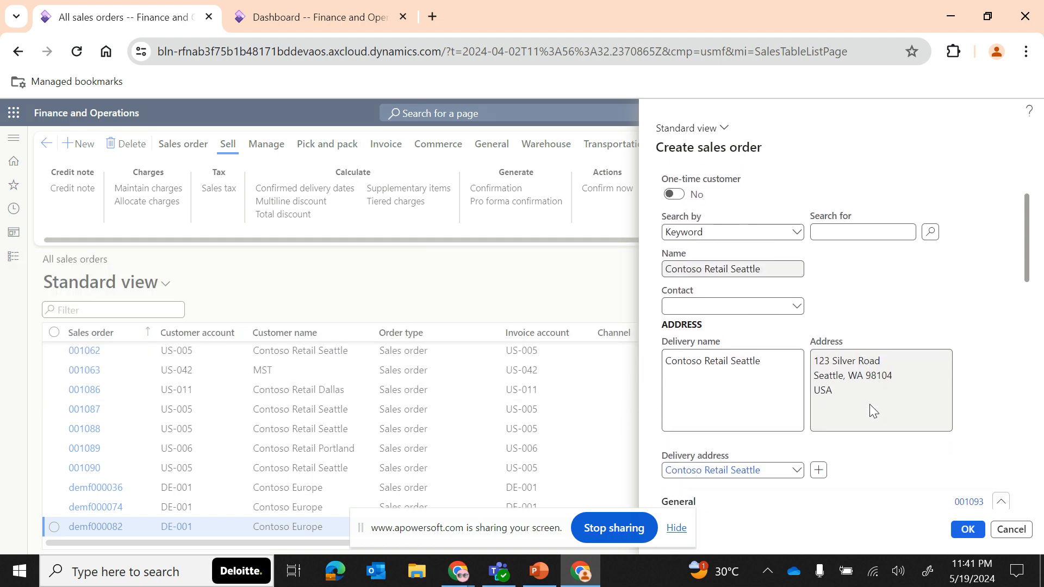
pyautogui.scroll(-2, 870, 404)
pyautogui.click(849, 415)
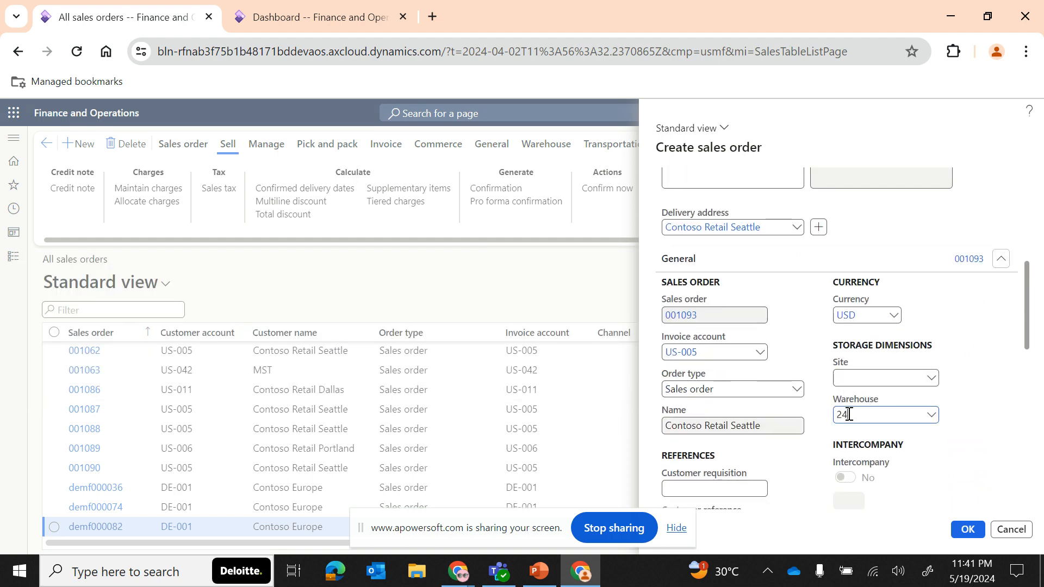
pyautogui.write('24')
pyautogui.scroll(-10, 847, 416)
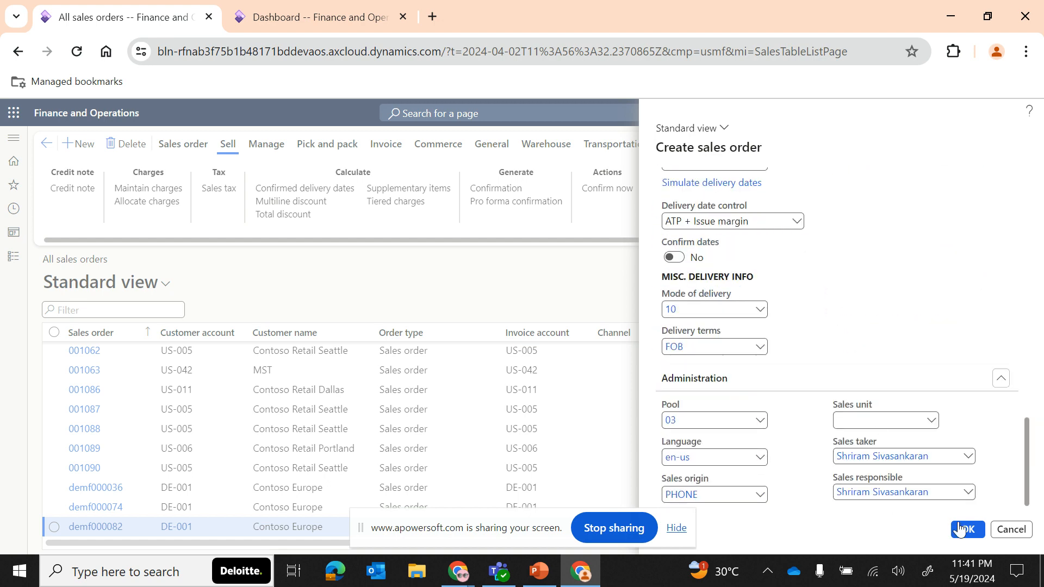
pyautogui.click(960, 529)
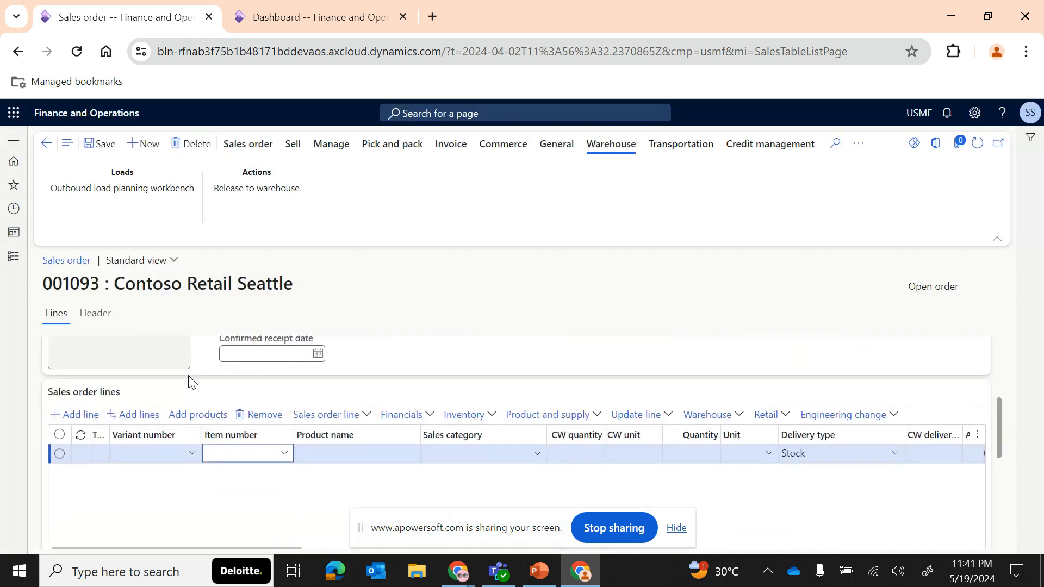
# Choose item A-WMS-0101 for the first sales order line
pyautogui.write('A-')
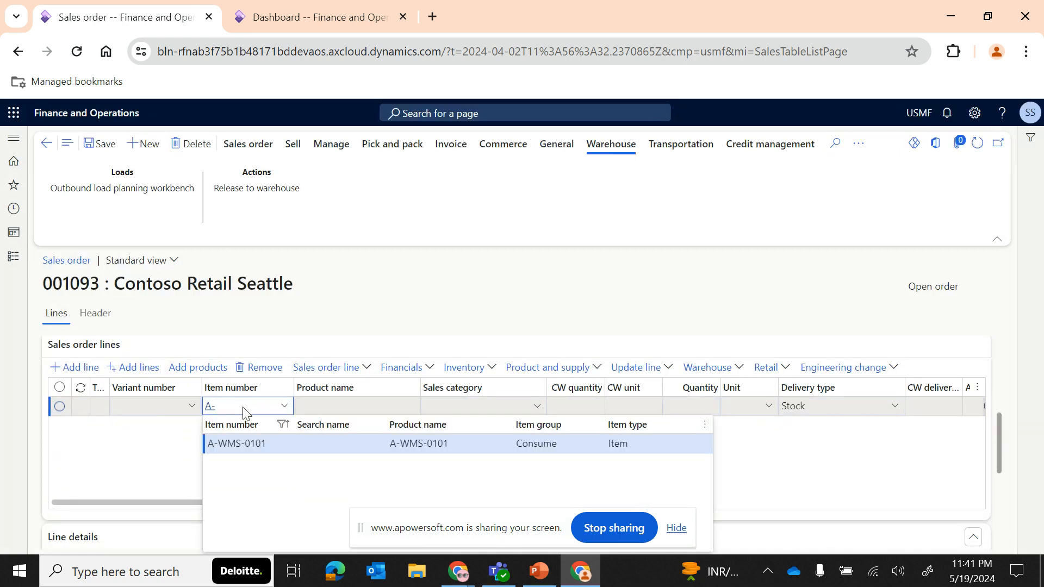
pyautogui.click(247, 443)
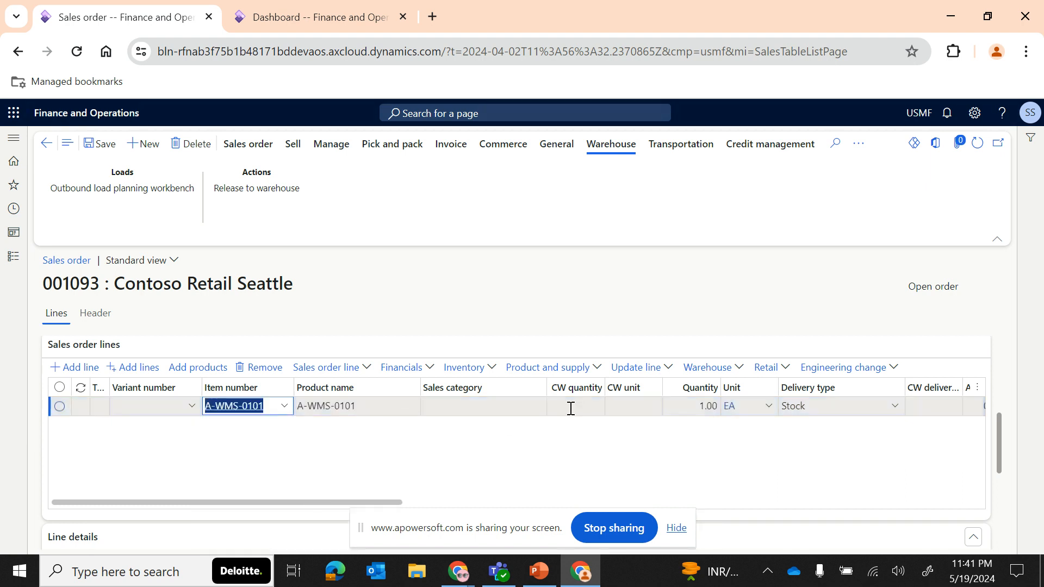
# Set the quantity of the A-WMS-0101 sales order line to 10
pyautogui.hscroll(5, 568, 407)
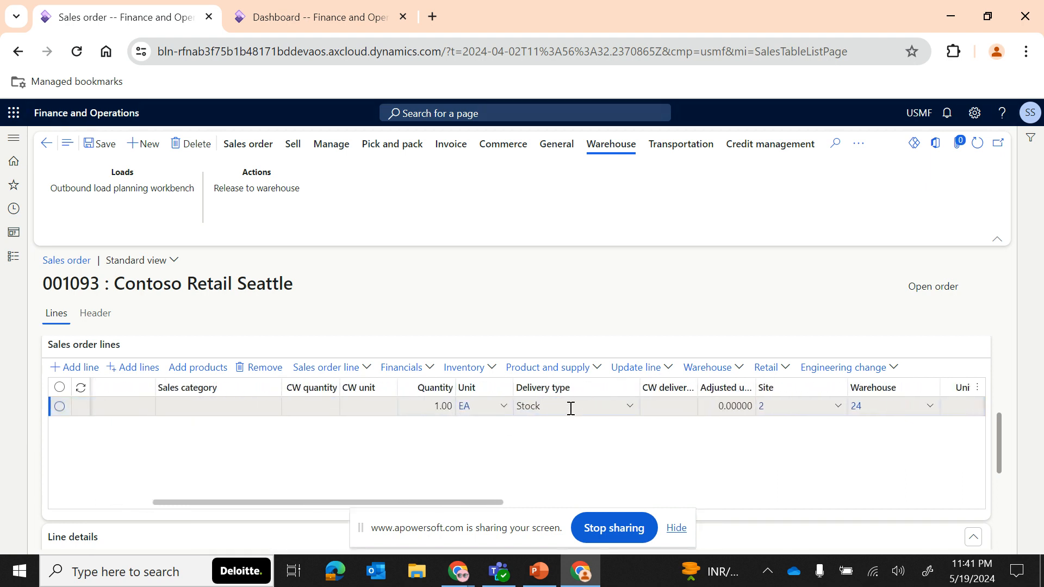
pyautogui.click(433, 406)
pyautogui.press('Tab')
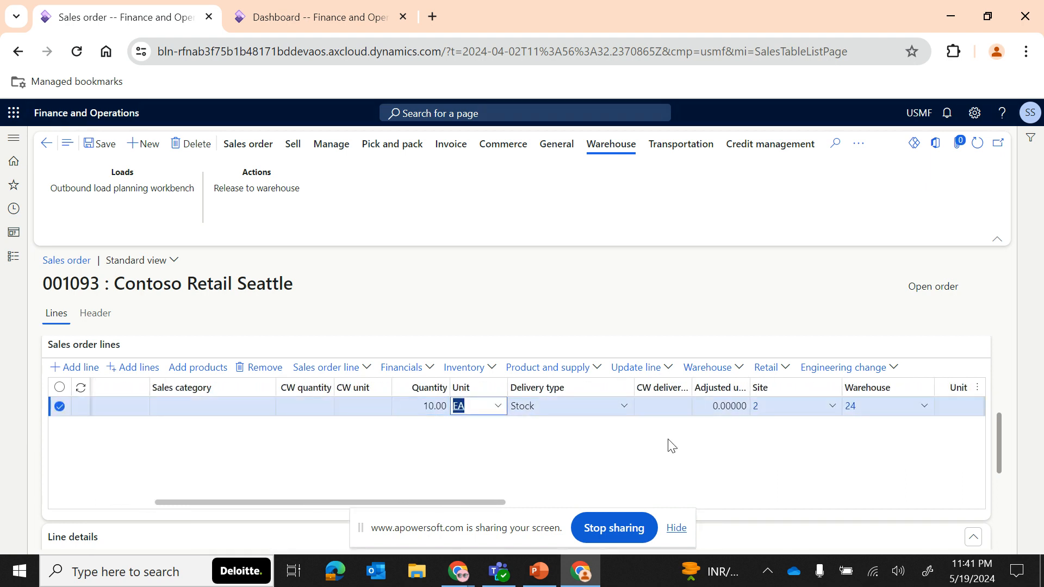
pyautogui.hscroll(4, 671, 446)
# Add a second sales order line for item A0001 with a quantity of 4
pyautogui.click(607, 458)
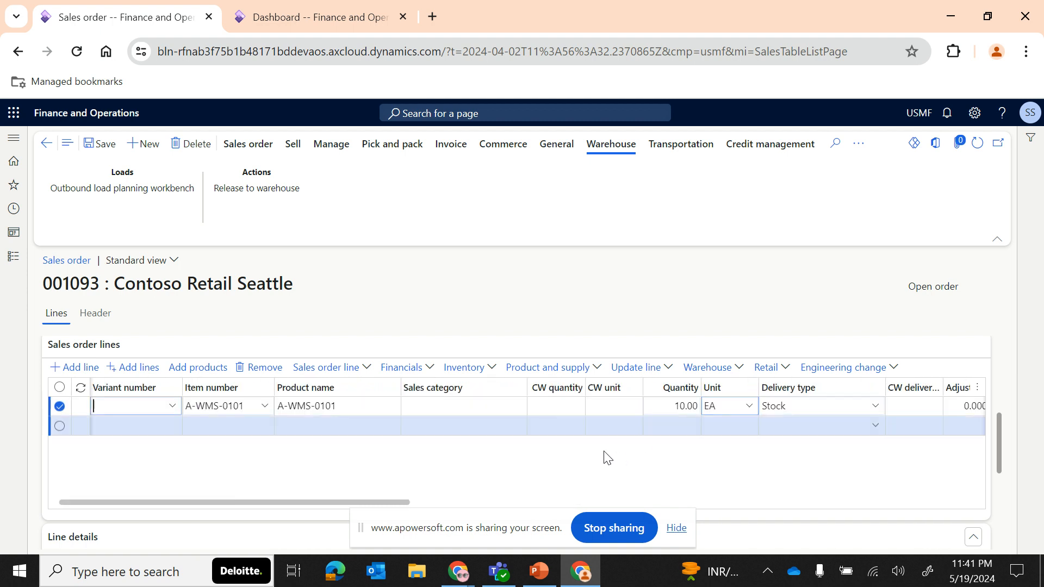
pyautogui.click(228, 426)
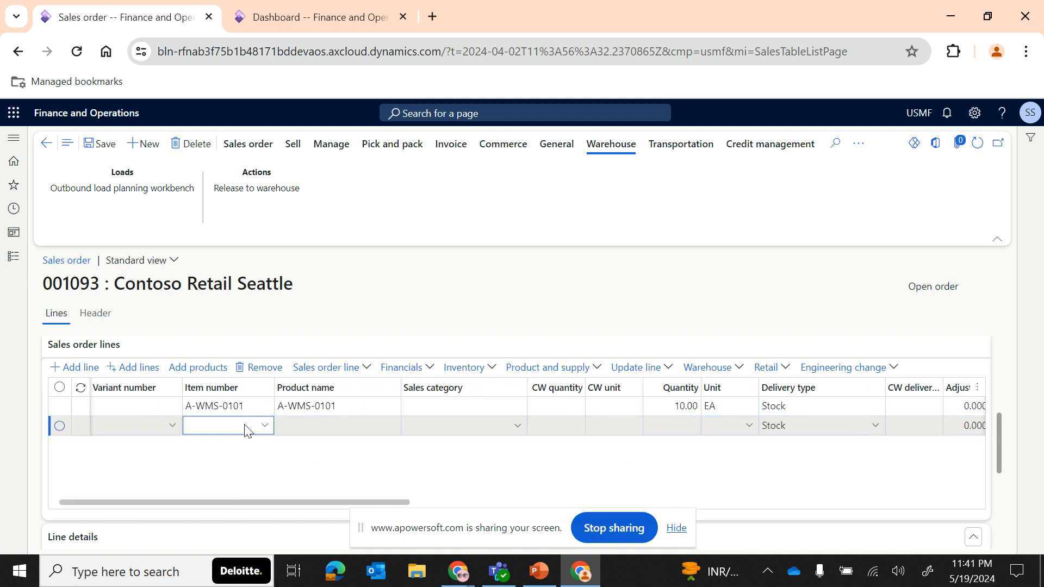
pyautogui.write('a0001')
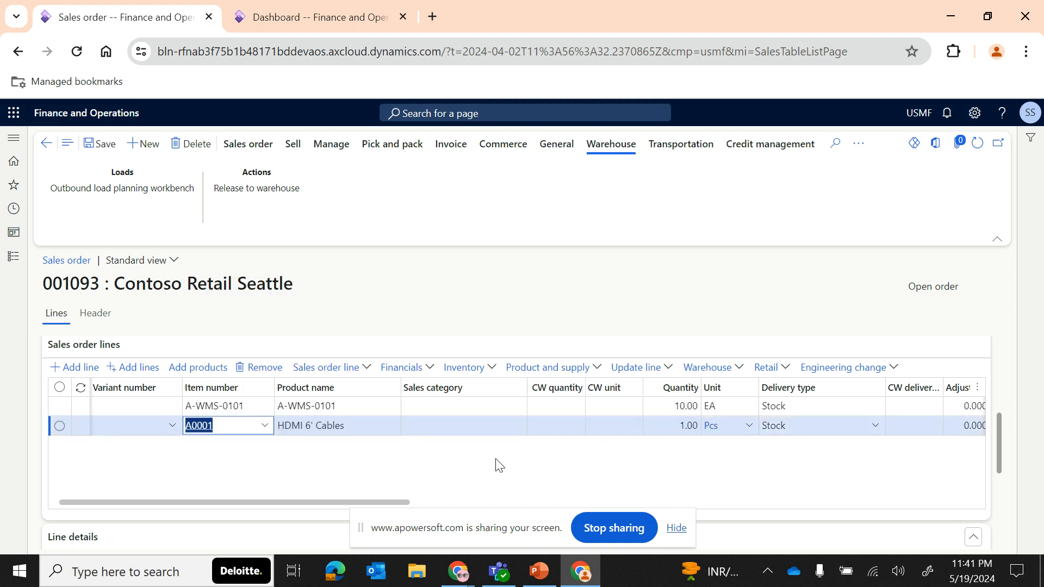
pyautogui.hscroll(3, 496, 460)
pyautogui.click(487, 427)
pyautogui.press('BackSpace')
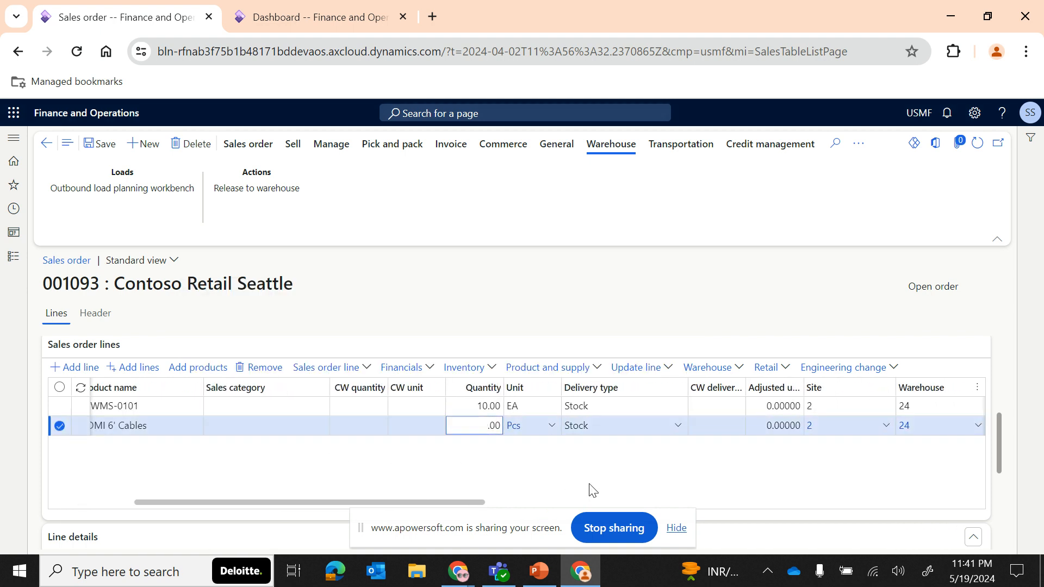
pyautogui.write('4')
pyautogui.press('Tab')
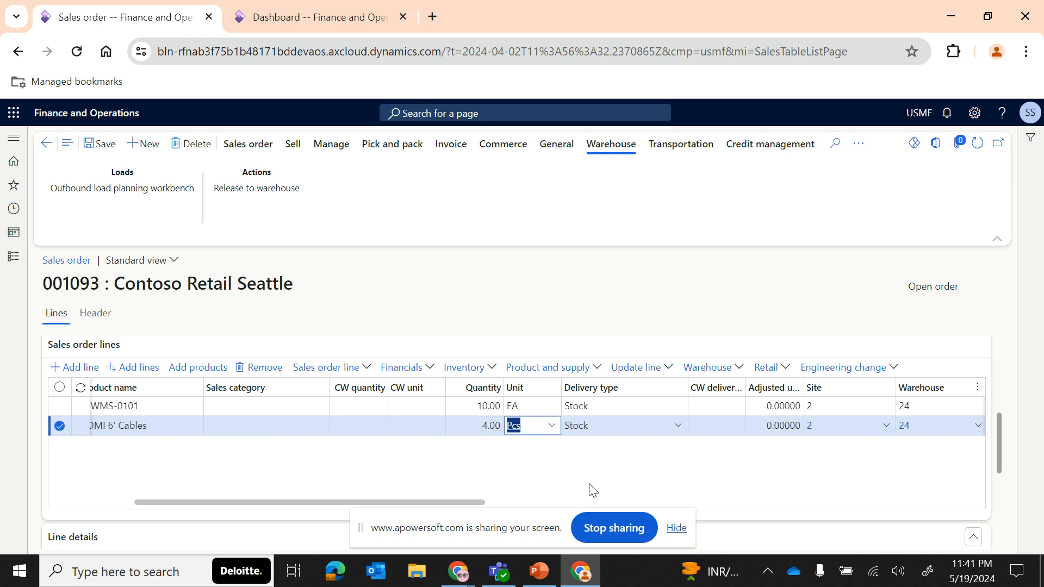
pyautogui.hscroll(3, 591, 490)
# Check the order header's warehouse release status and default fulfillment policy, and confirm the sales order
pyautogui.click(291, 148)
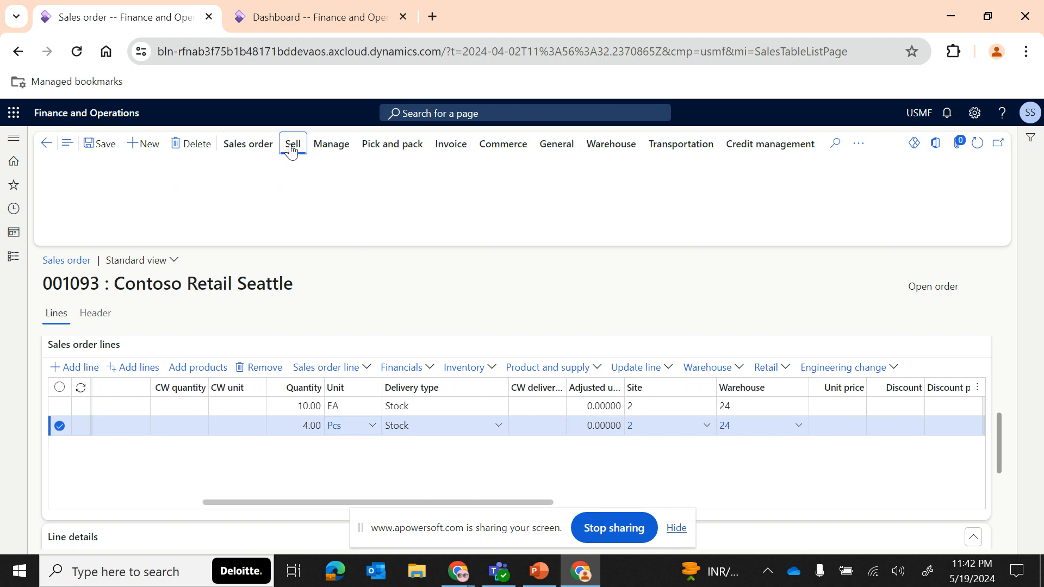
pyautogui.scroll(5, 395, 427)
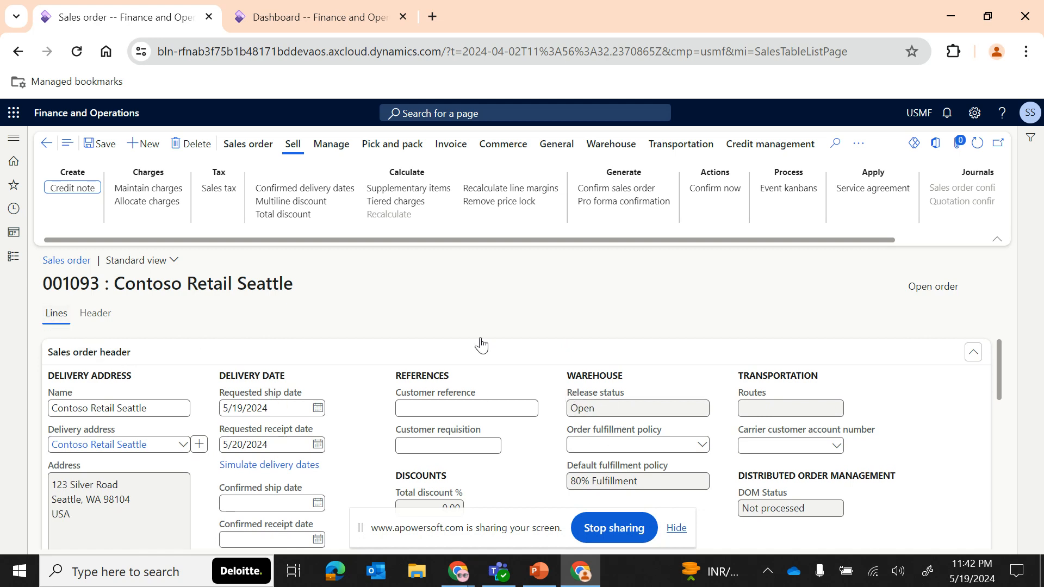
pyautogui.doubleClick(589, 409)
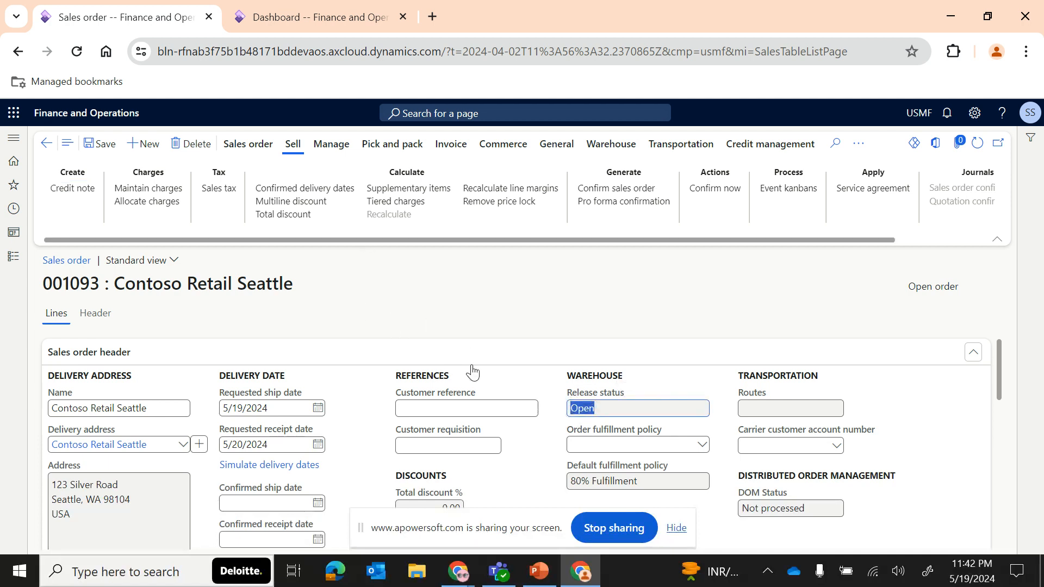
pyautogui.scroll(-1, 546, 478)
pyautogui.click(646, 438)
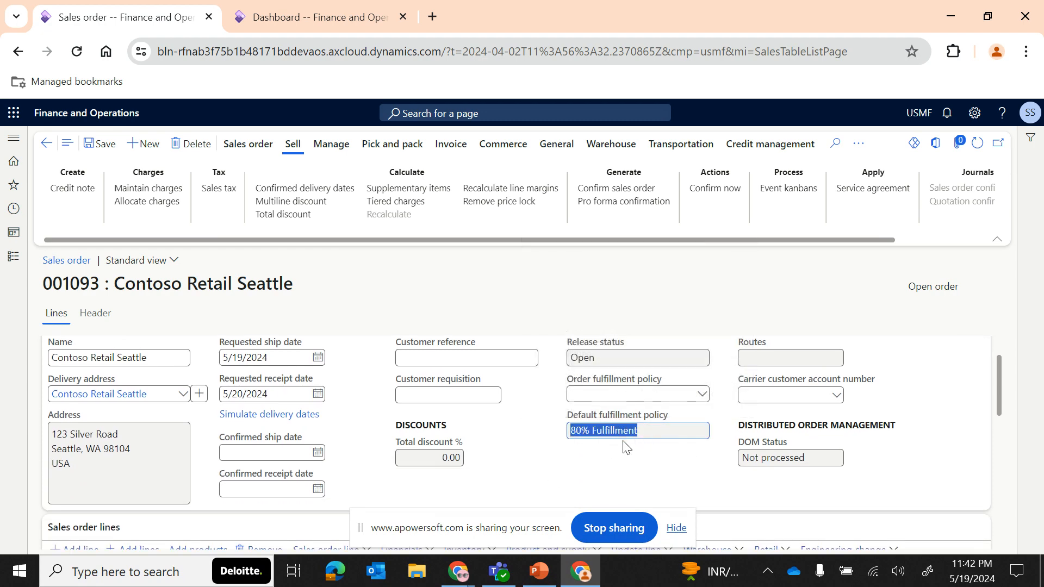
pyautogui.scroll(1, 519, 440)
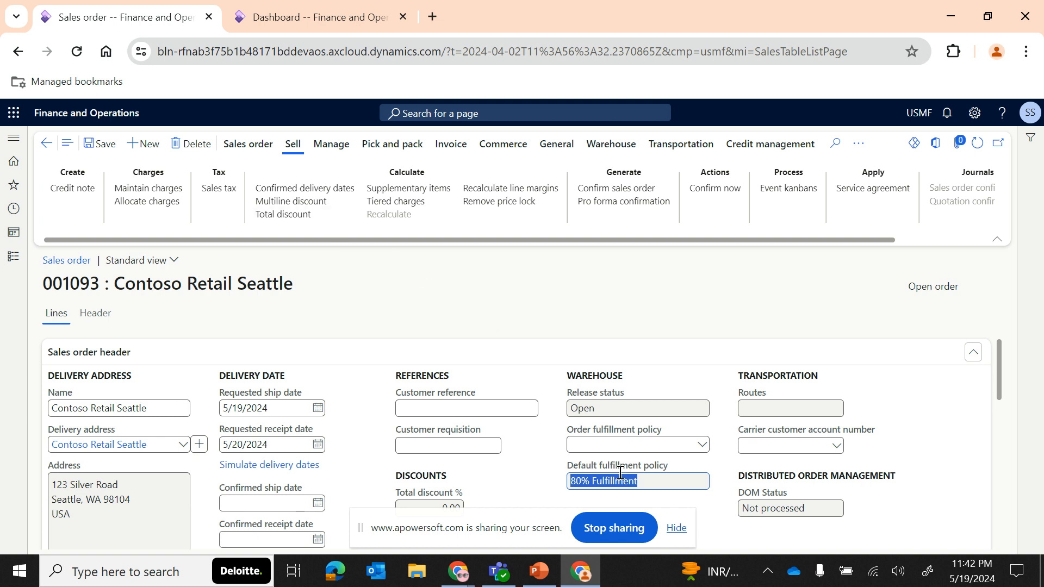
pyautogui.click(701, 186)
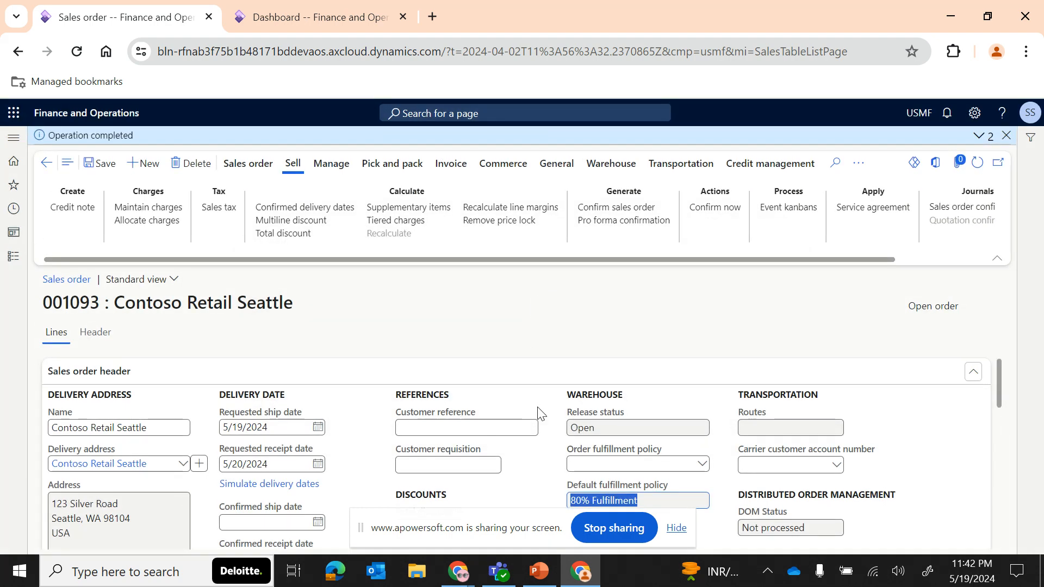
# Reserve 5 units from batch 000031 and 5 from batch 000032 for the A-WMS-0101 line, and return to the sales order
pyautogui.scroll(-5, 535, 406)
pyautogui.hscroll(-3, 368, 440)
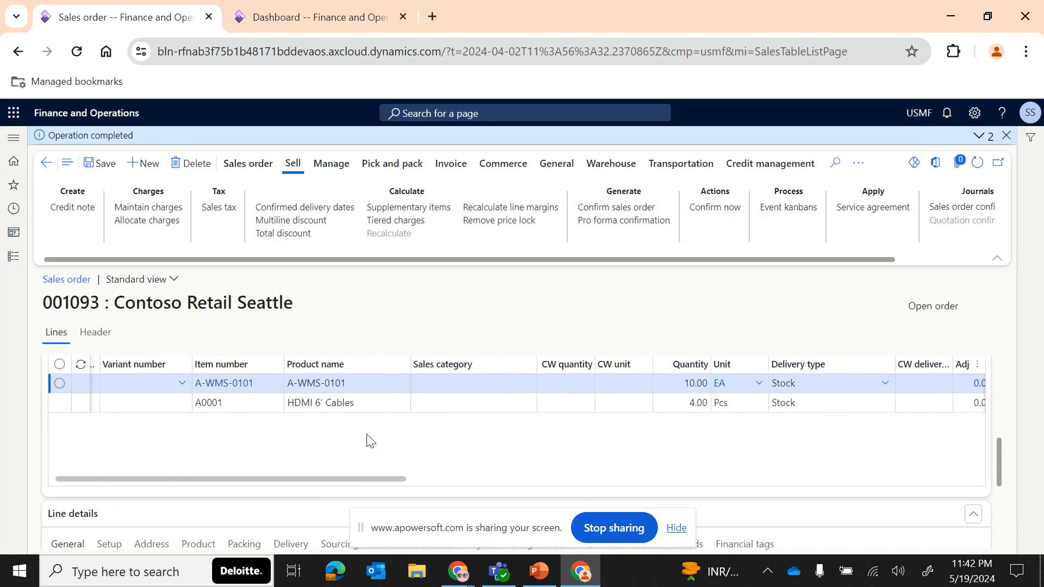
pyautogui.scroll(3, 401, 455)
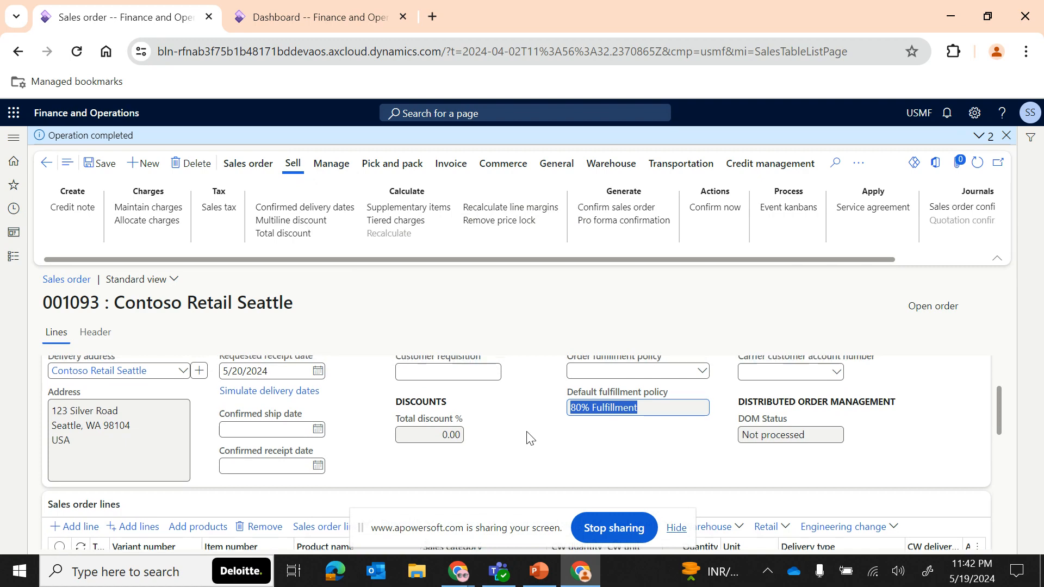
pyautogui.scroll(3, 530, 437)
pyautogui.scroll(-5, 526, 429)
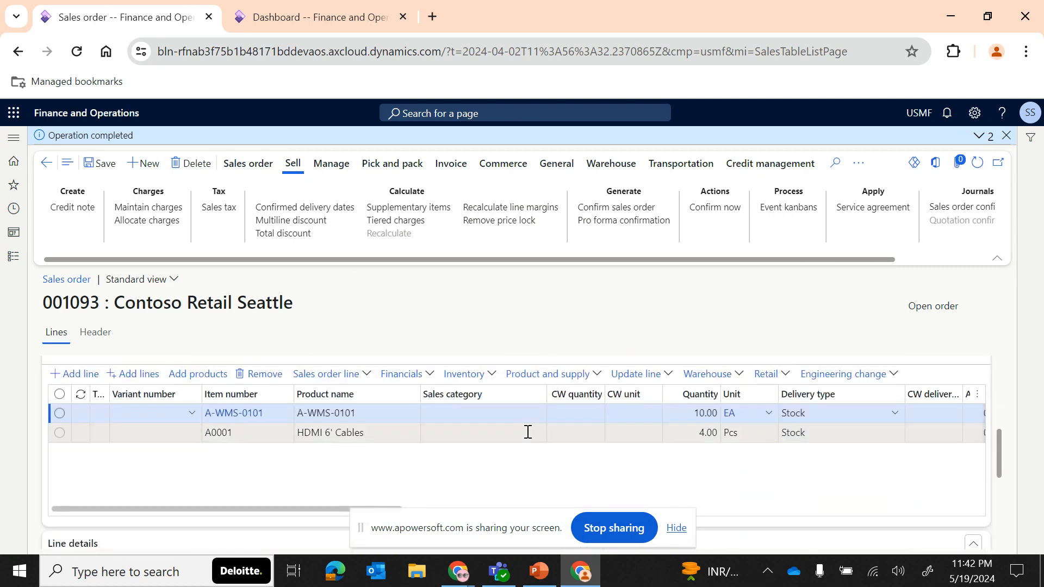
pyautogui.click(491, 375)
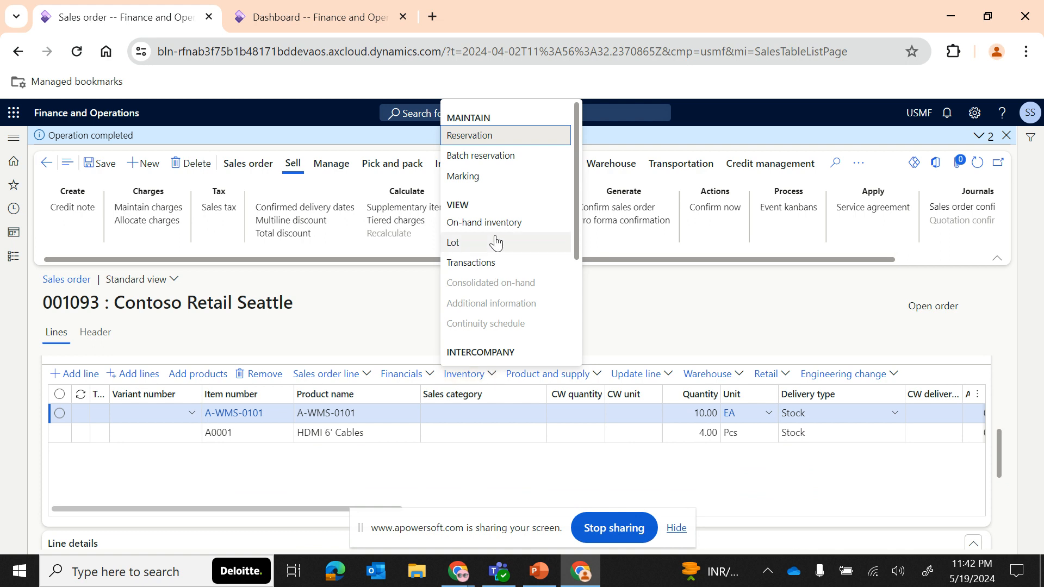
pyautogui.click(482, 137)
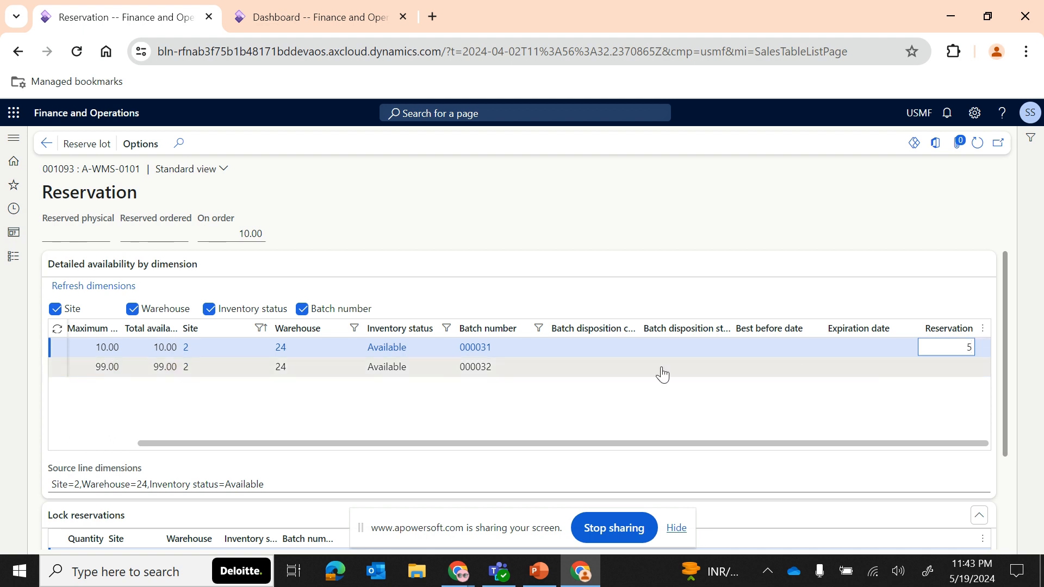
pyautogui.click(954, 364)
pyautogui.write('5')
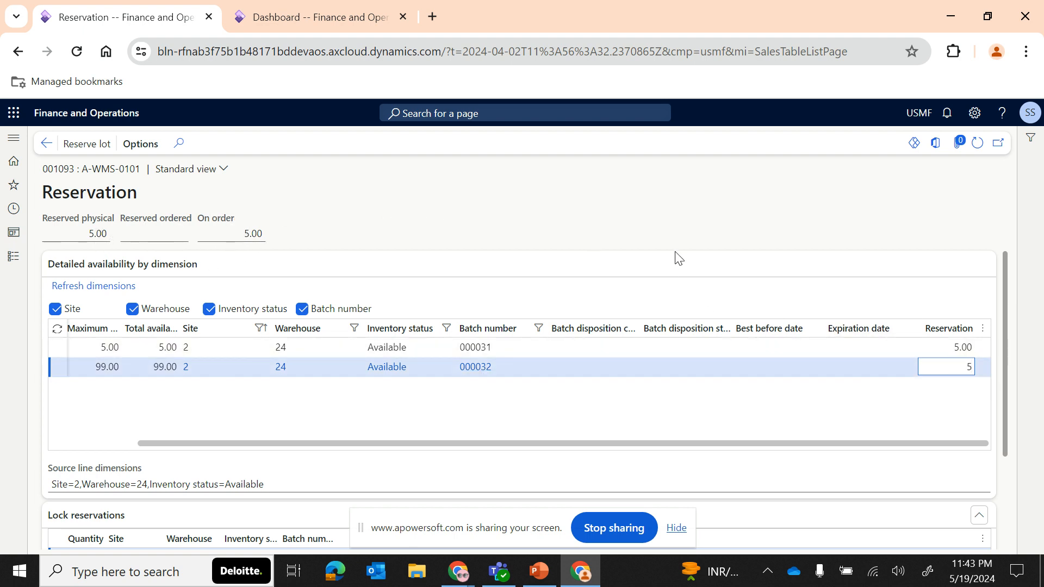
pyautogui.click(616, 234)
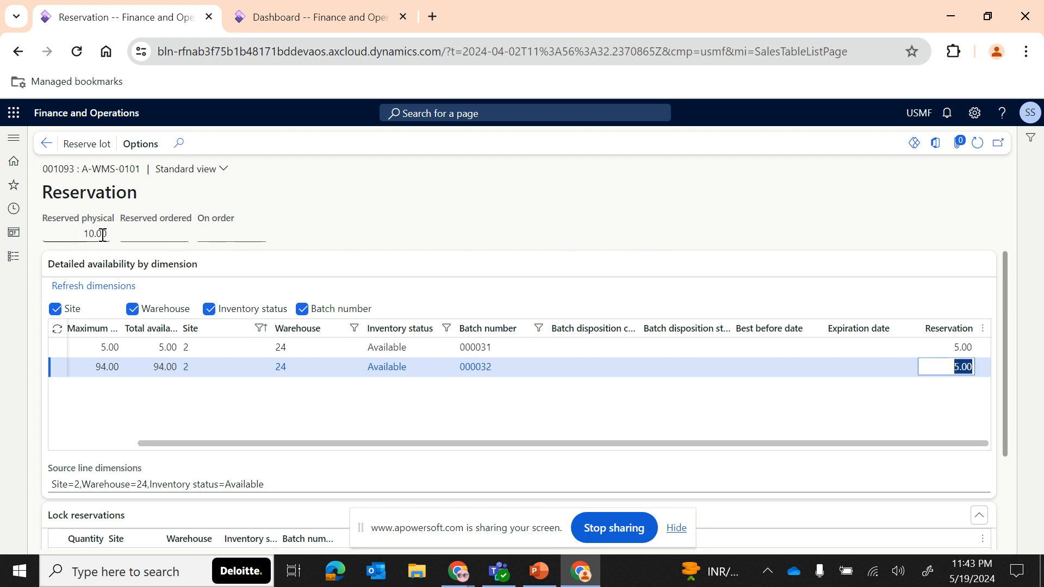
pyautogui.click(47, 143)
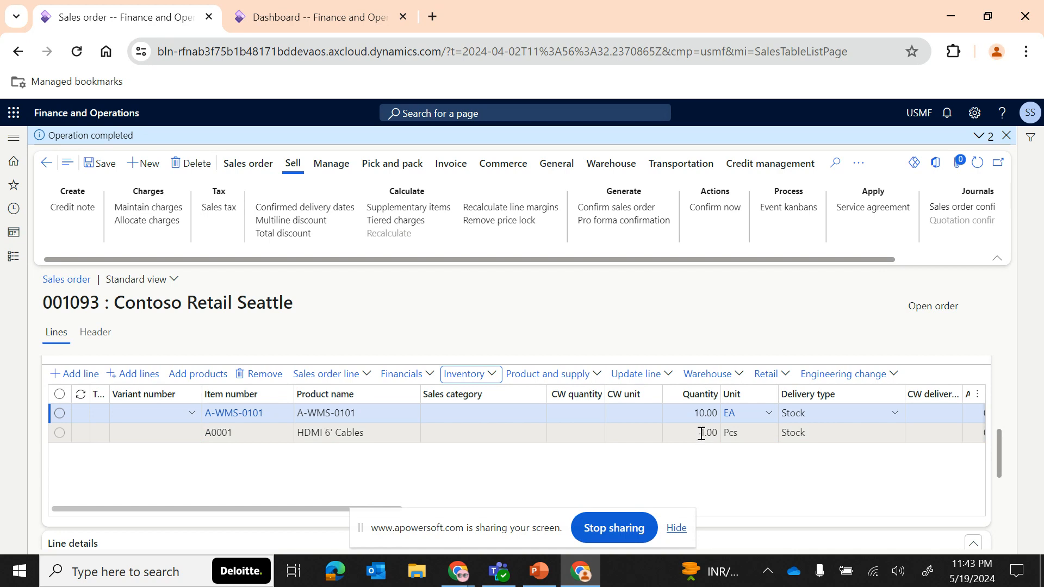
# Release the sales order to the warehouse, leaving the A0001 line unreserved
pyautogui.click(701, 434)
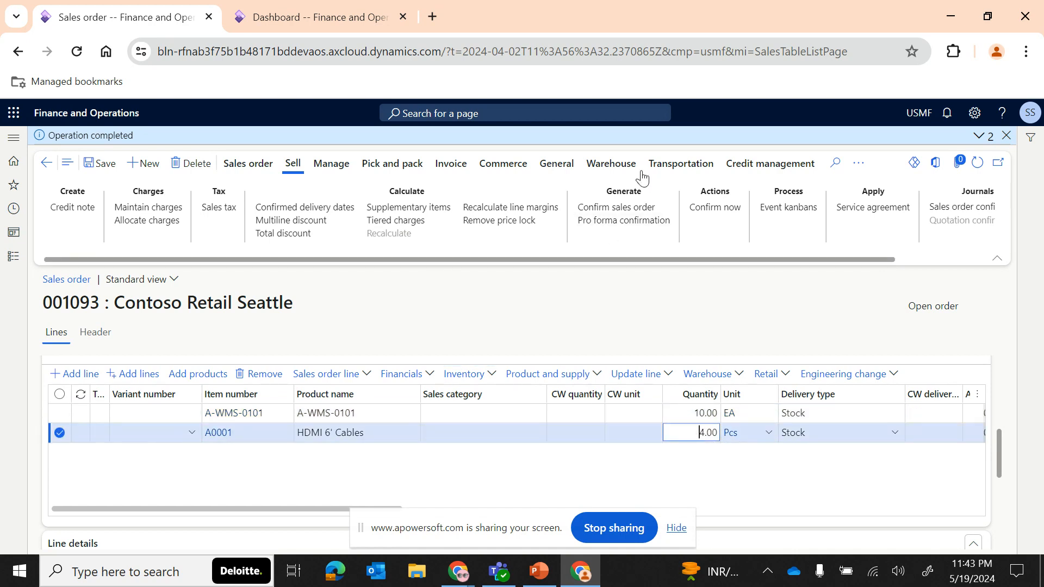
pyautogui.click(602, 166)
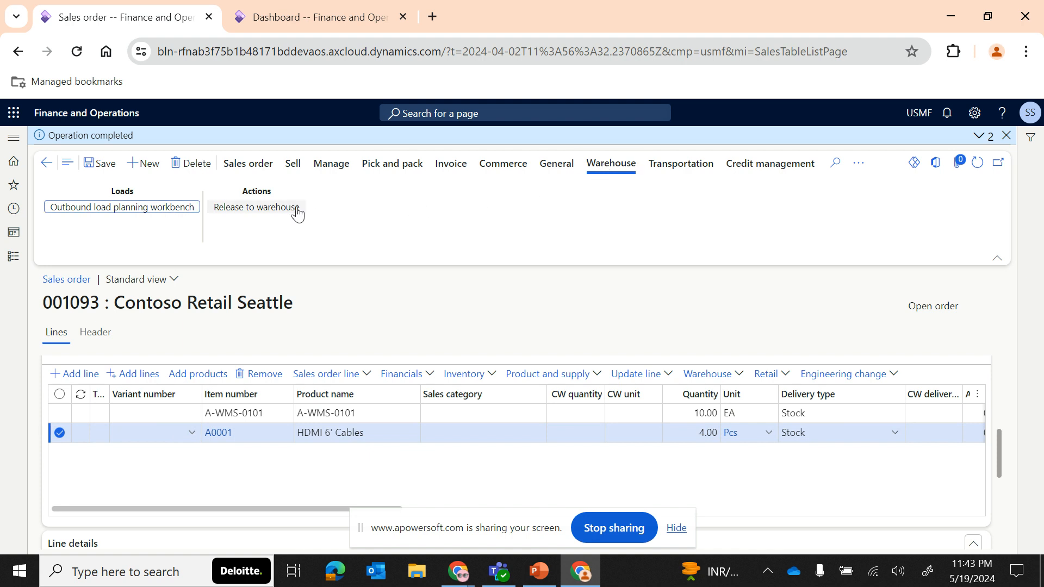
pyautogui.click(266, 209)
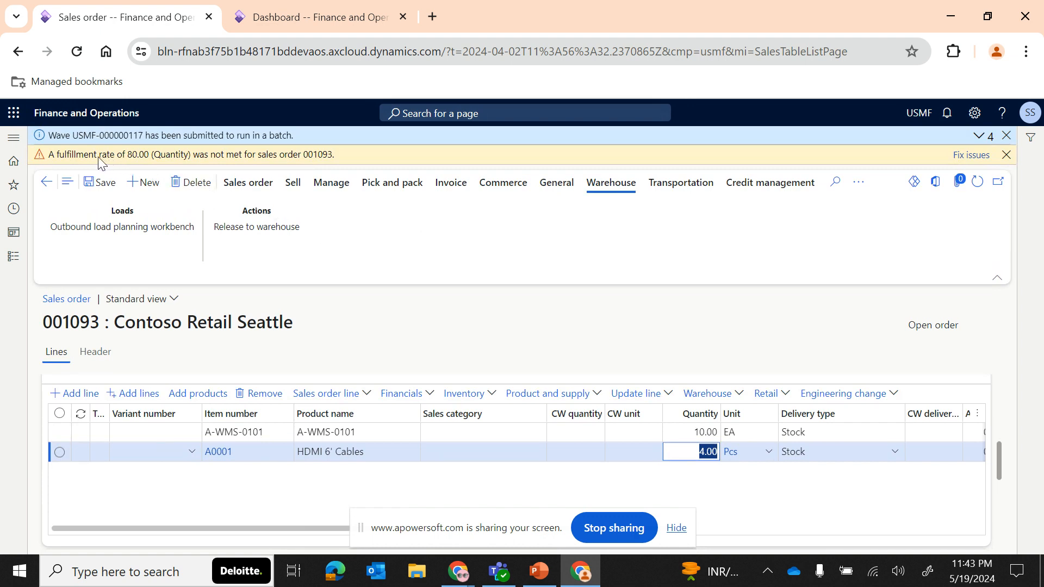
# Examine the release messages about the fulfillment rate, the wave and the shipment, comparing them with the order lines
pyautogui.click(433, 430)
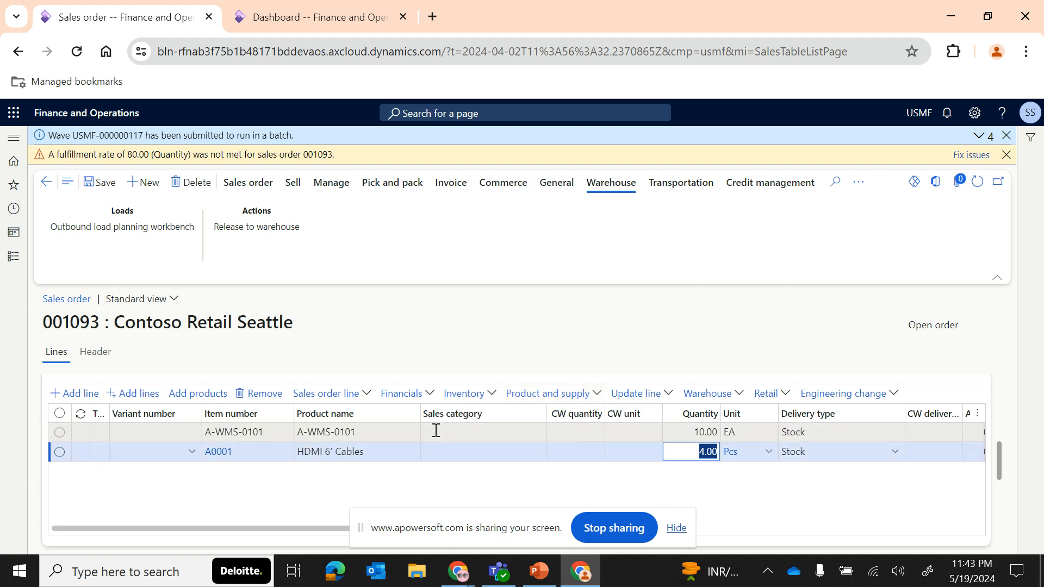
pyautogui.click(324, 445)
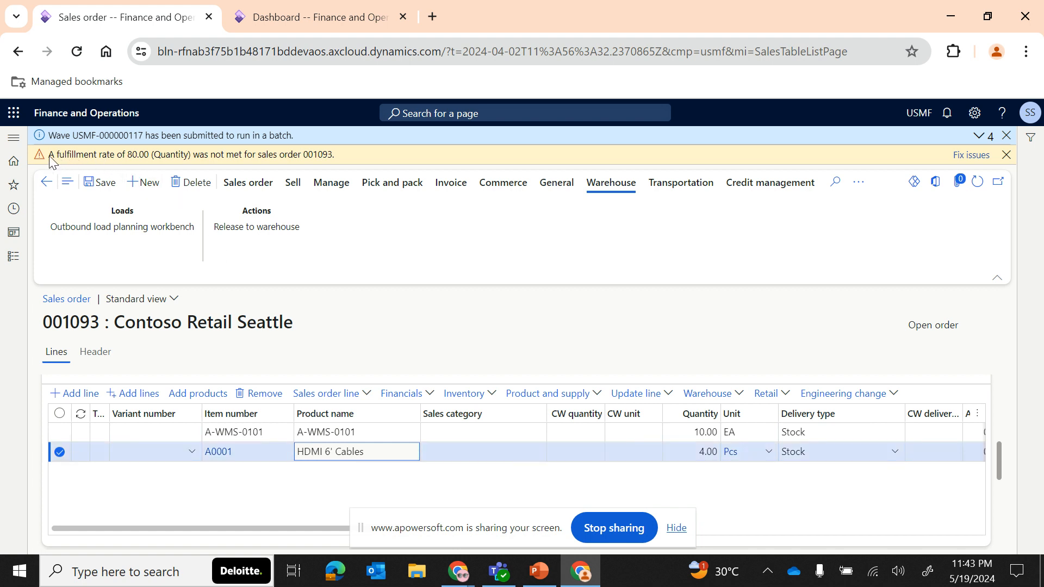
pyautogui.moveTo(50, 156); pyautogui.dragTo(152, 159)
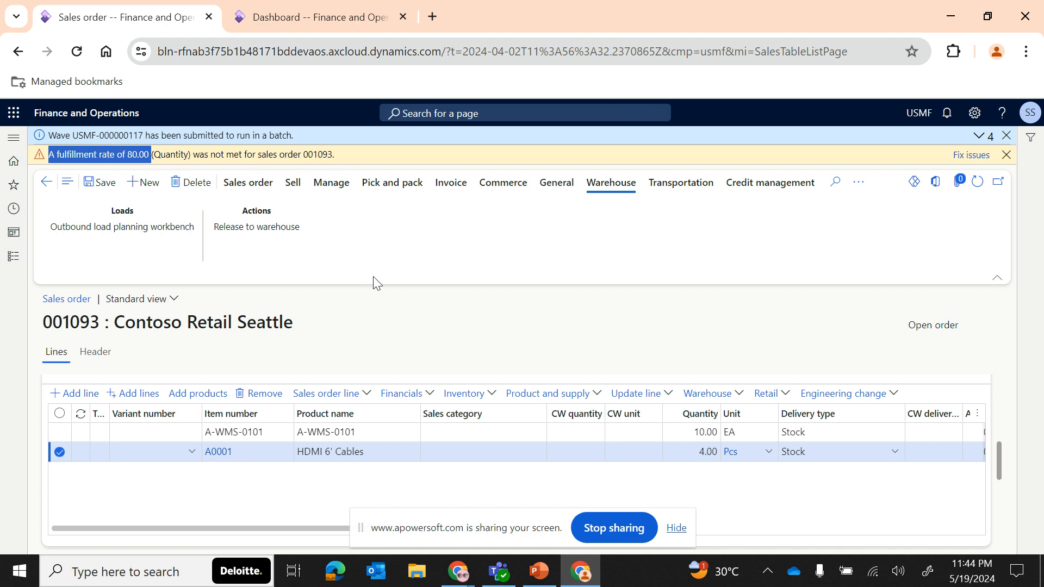
pyautogui.click(979, 137)
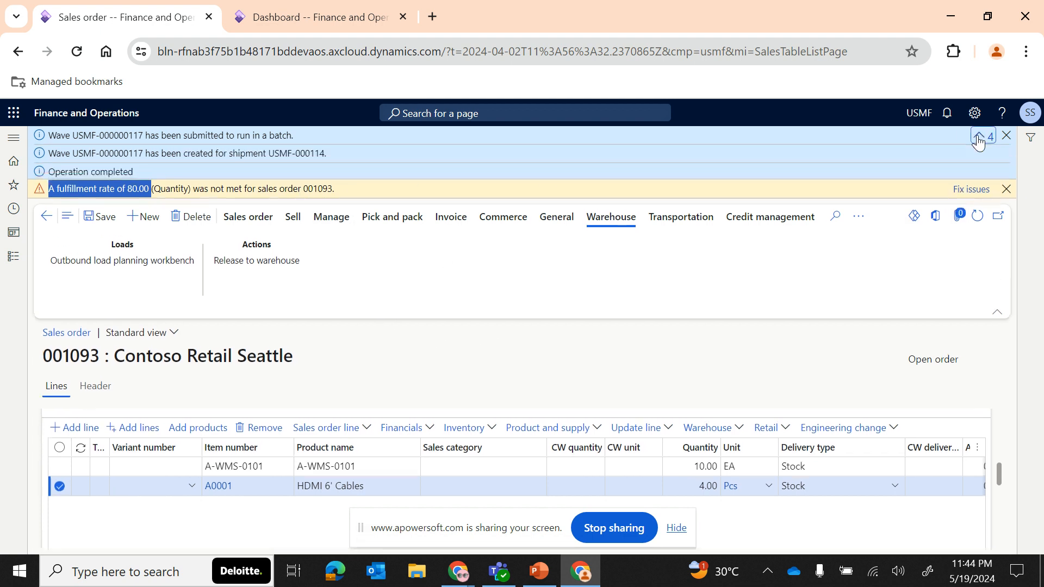
pyautogui.click(269, 155)
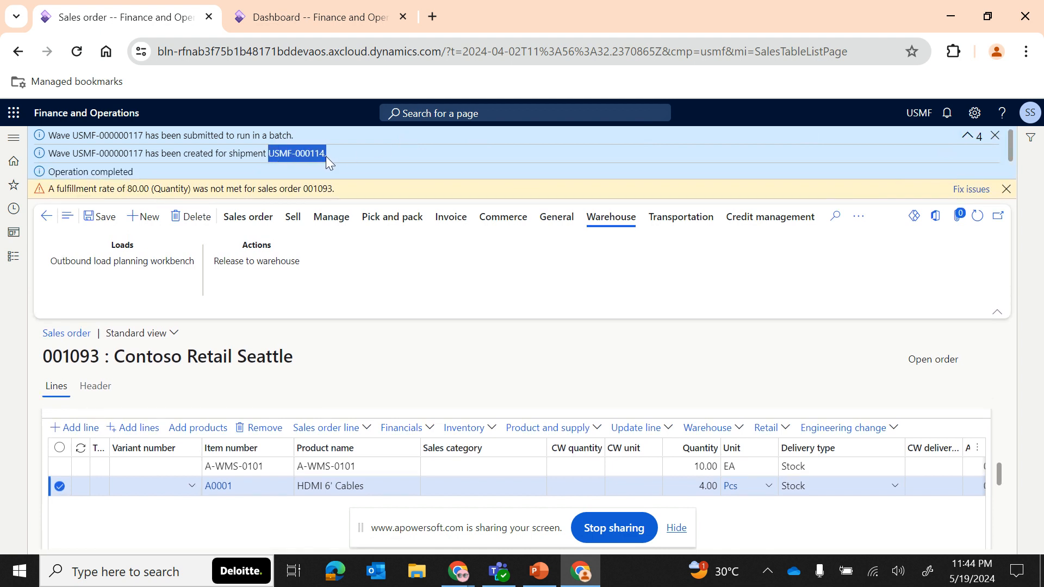
# Review the shipment details and load lines of the A-WMS-0101 line, and return to the A0001 line of the sales order
pyautogui.click(405, 468)
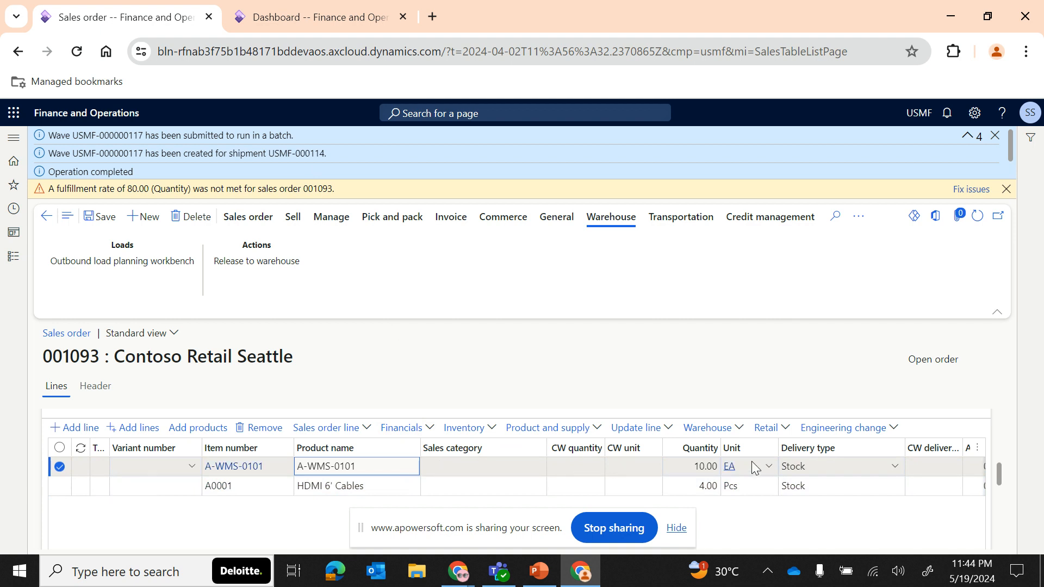
pyautogui.click(739, 432)
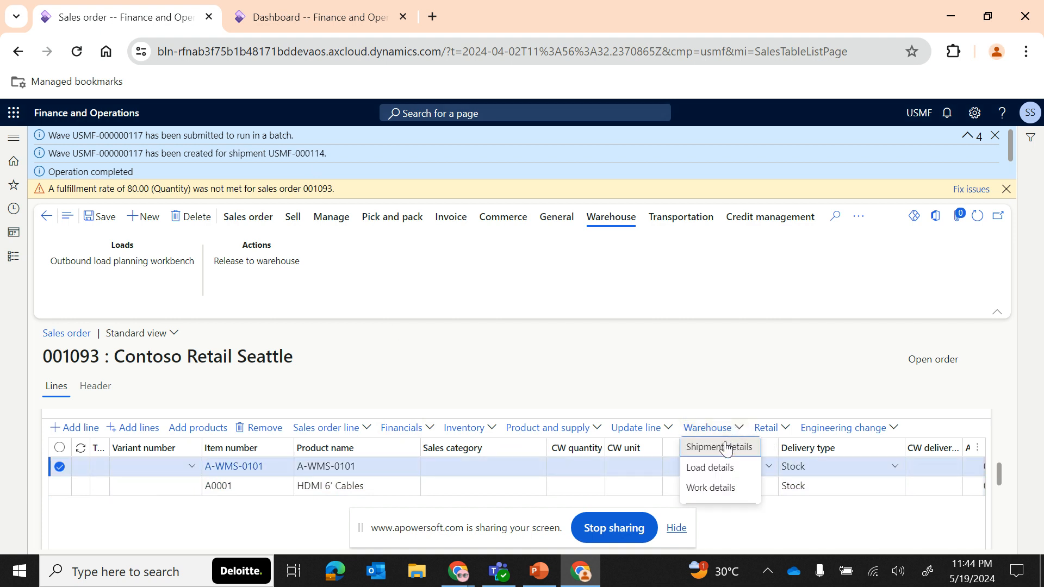
pyautogui.click(719, 445)
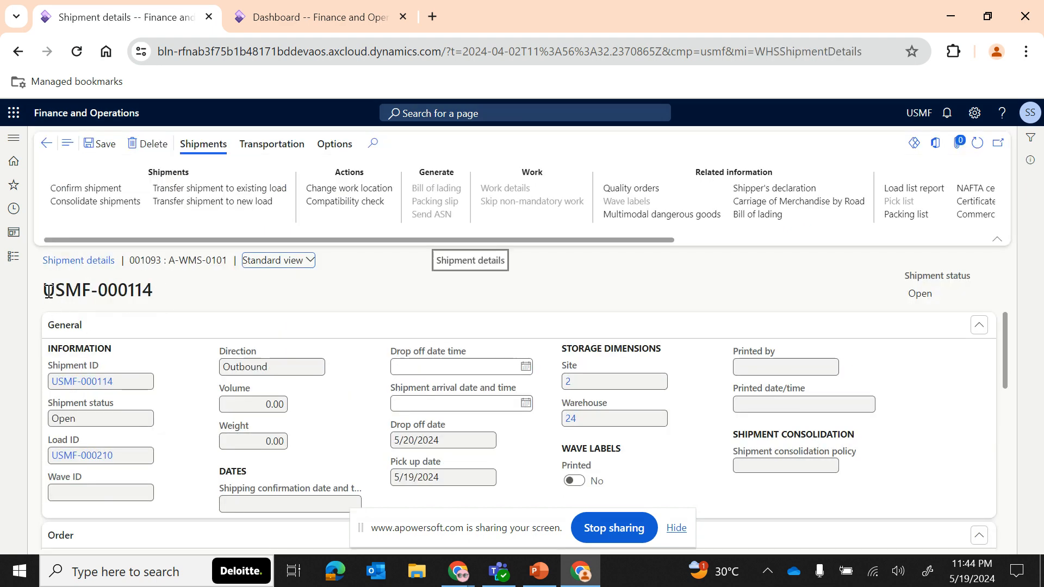
pyautogui.moveTo(45, 291); pyautogui.dragTo(116, 295)
pyautogui.scroll(-10, 187, 448)
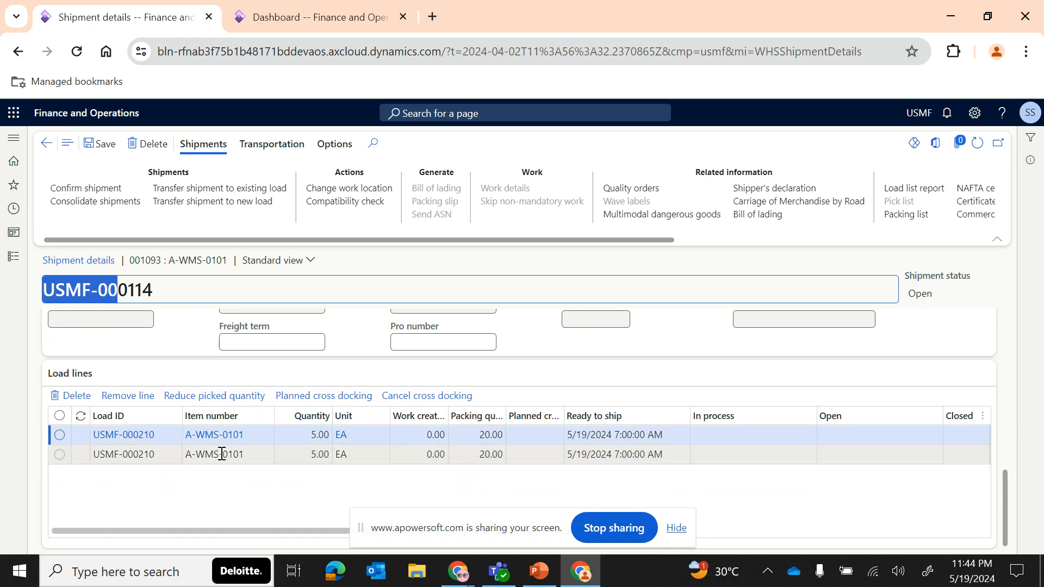
pyautogui.click(47, 145)
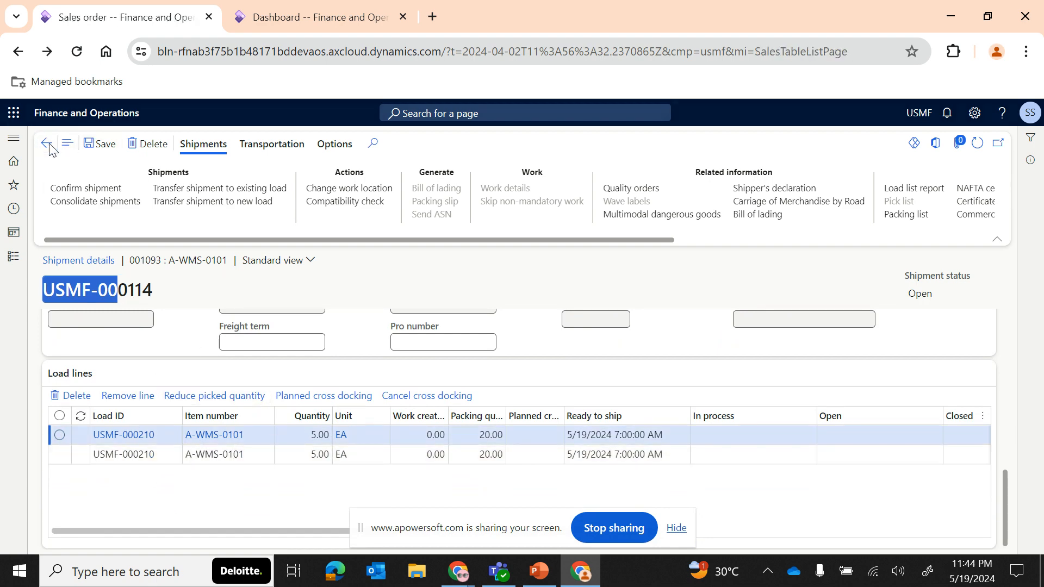
pyautogui.click(517, 480)
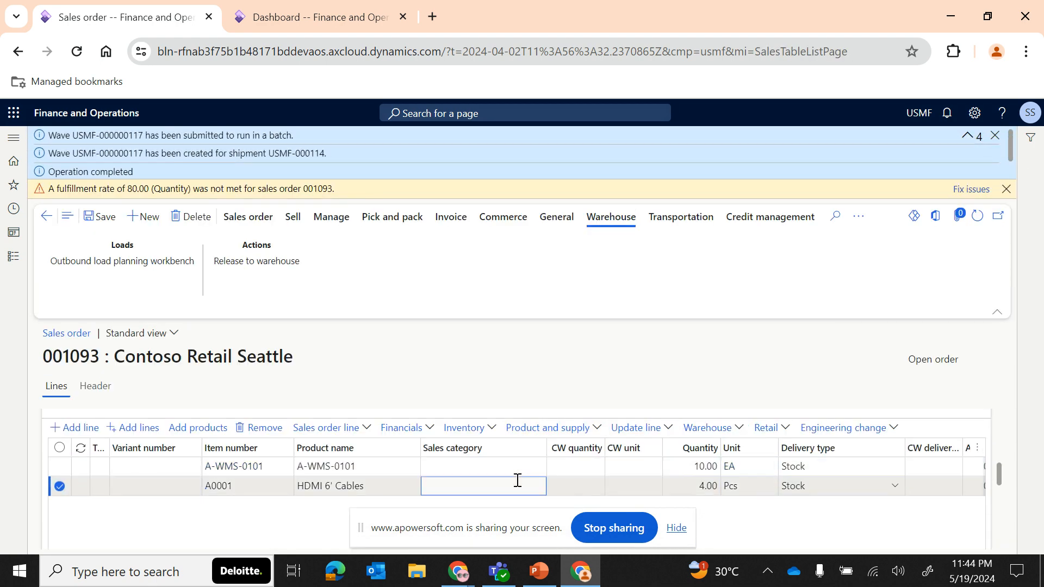
# Check the warehouse work details of the A0001 line and return to the sales order
pyautogui.click(741, 428)
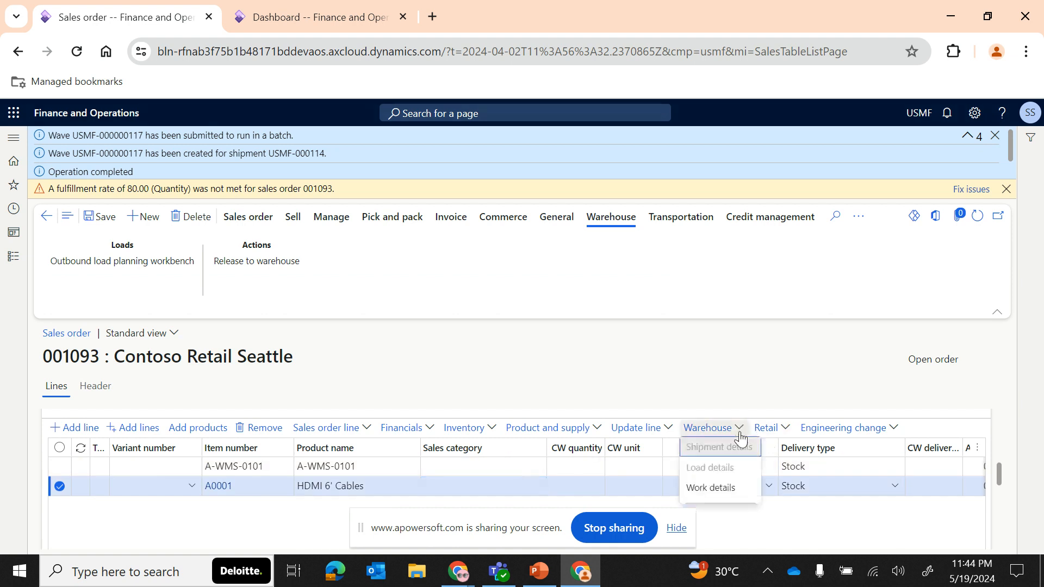
pyautogui.press('Escape')
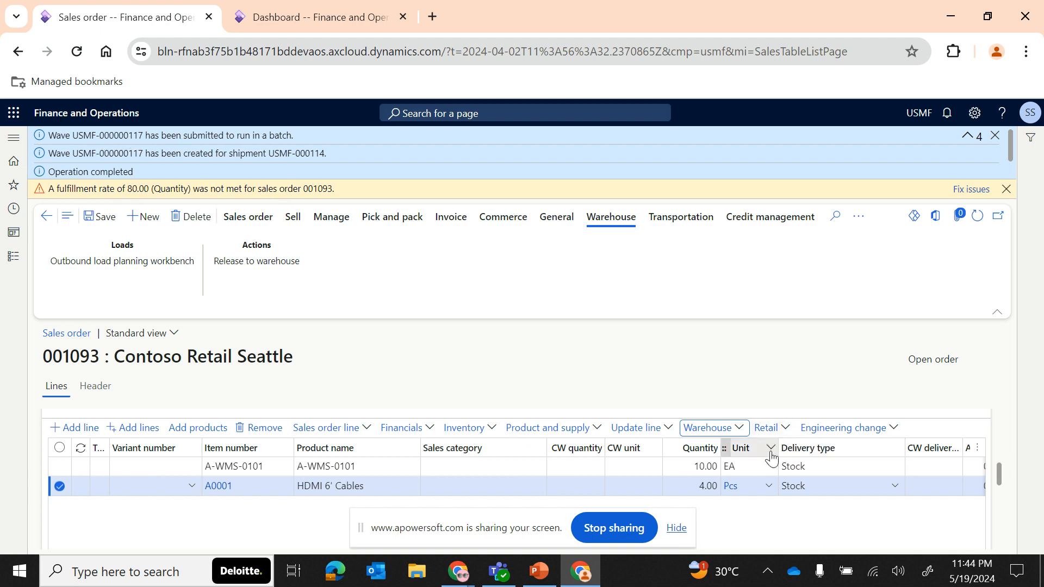
pyautogui.click(743, 436)
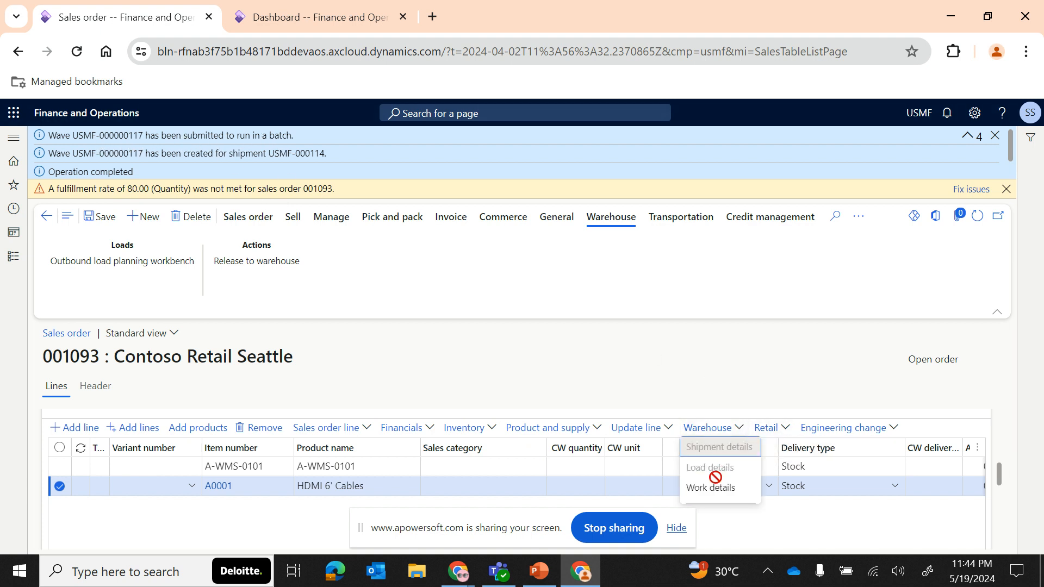
pyautogui.click(712, 487)
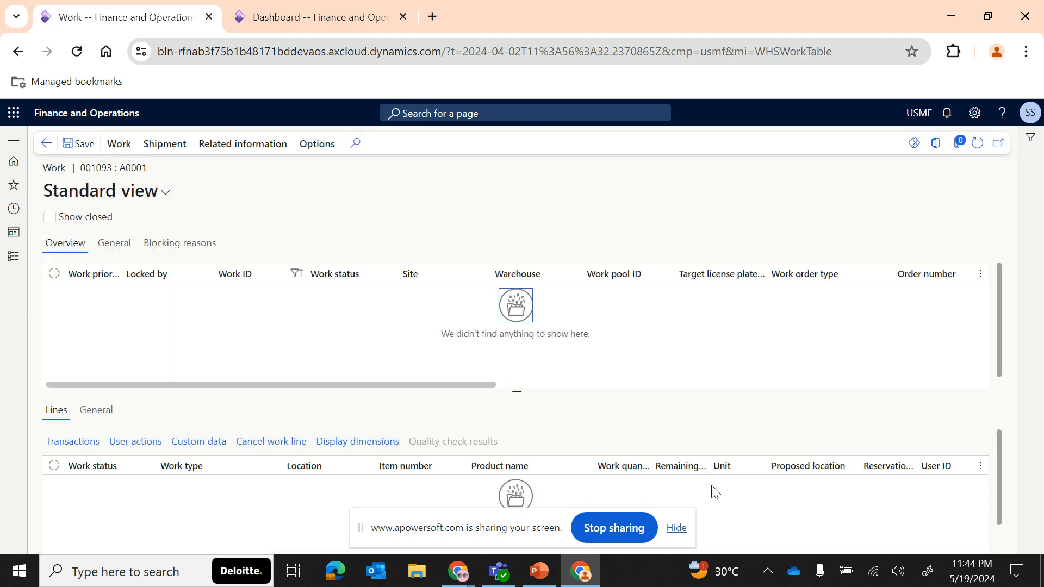
pyautogui.click(46, 143)
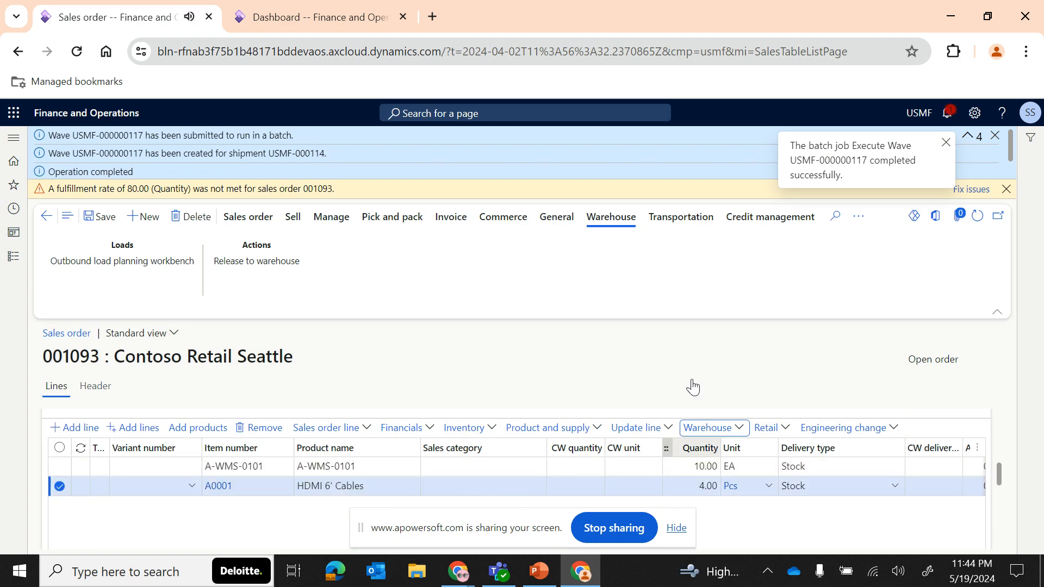
# Dismiss the wave messages and the batch job notification, and review the remaining fulfillment rate warning
pyautogui.click(994, 135)
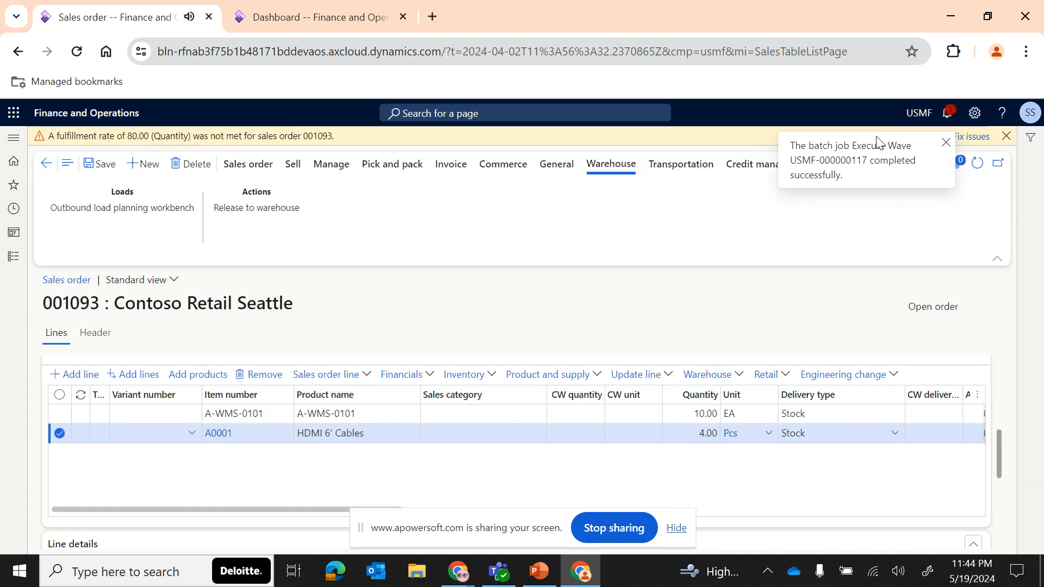
pyautogui.click(946, 143)
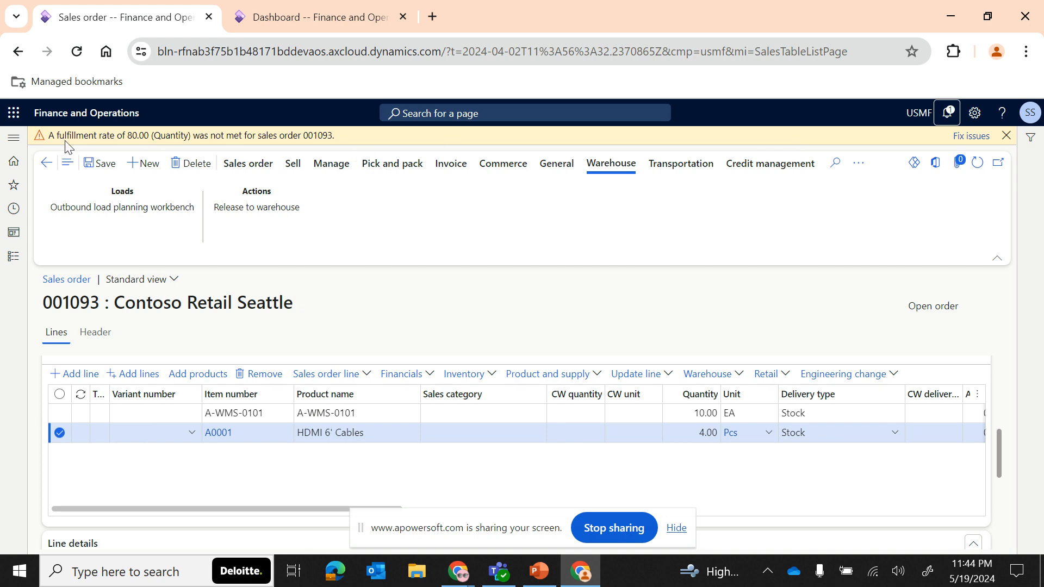
pyautogui.moveTo(51, 139); pyautogui.dragTo(93, 137)
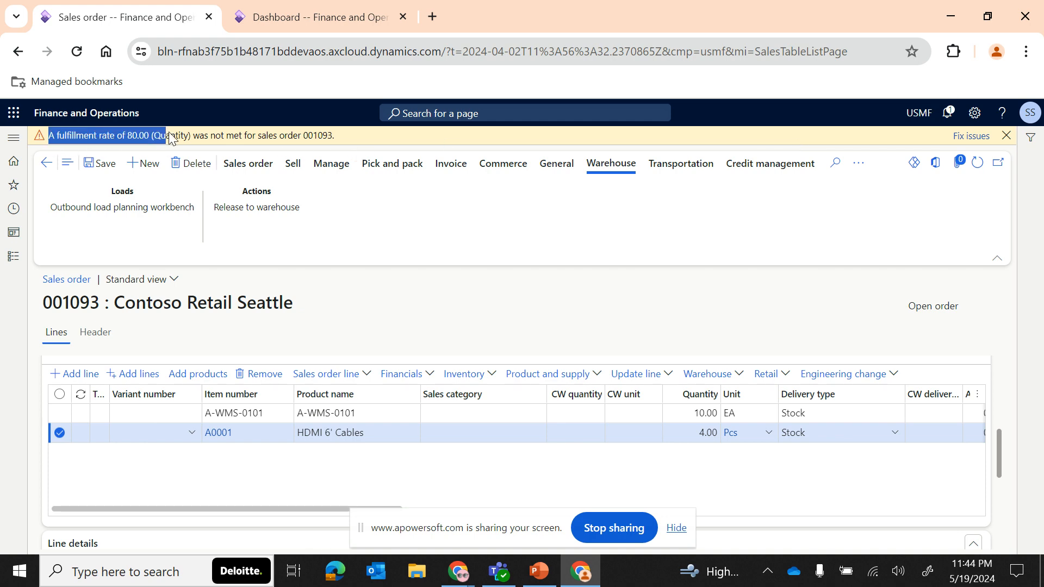
pyautogui.moveTo(170, 138); pyautogui.dragTo(206, 137)
# Switch to the PowerPoint presentation and present the Shipment & Fulfillment policy slide full screen
pyautogui.click(539, 571)
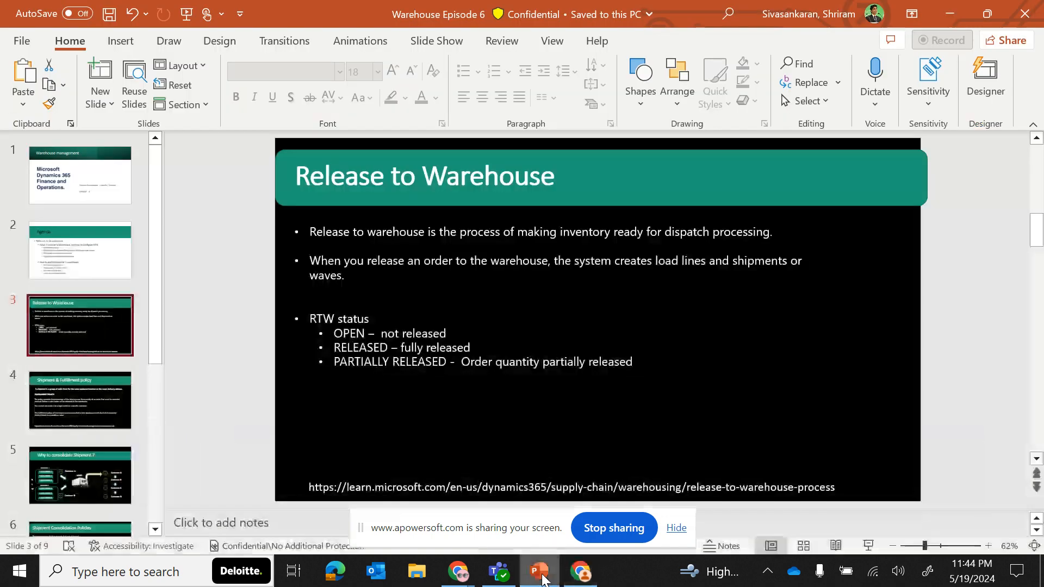
pyautogui.click(60, 419)
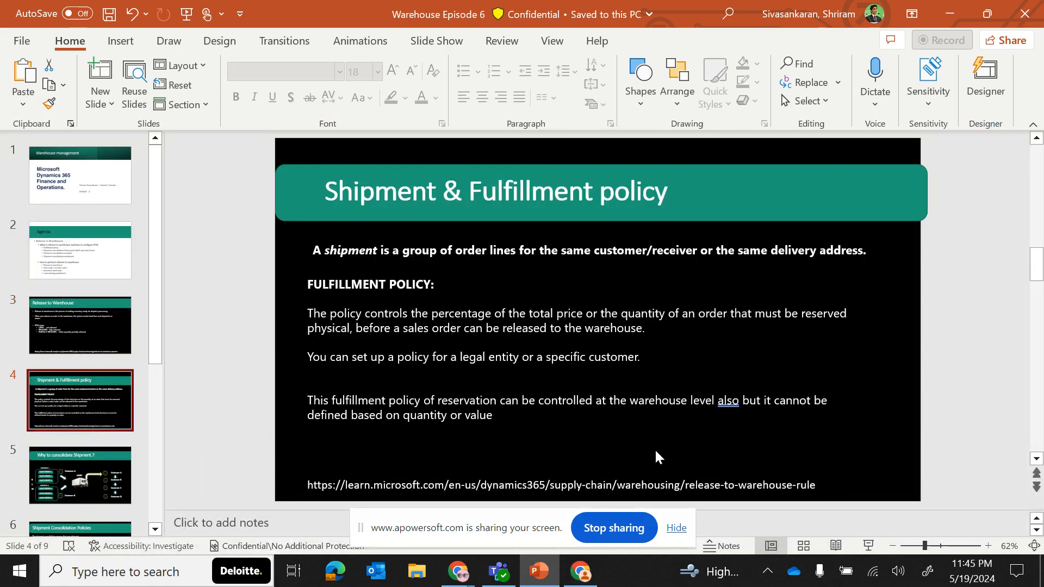
pyautogui.click(867, 545)
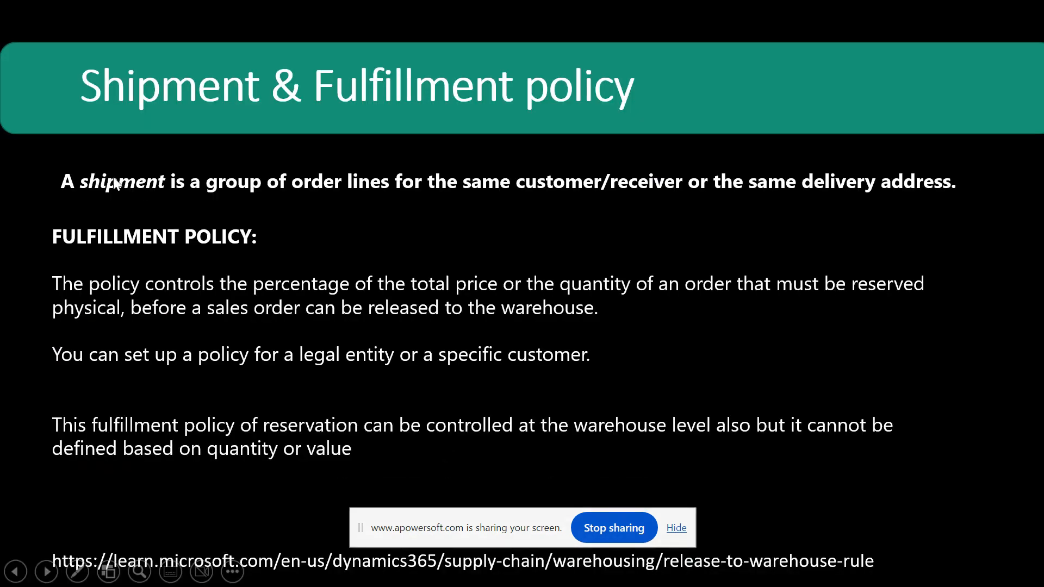
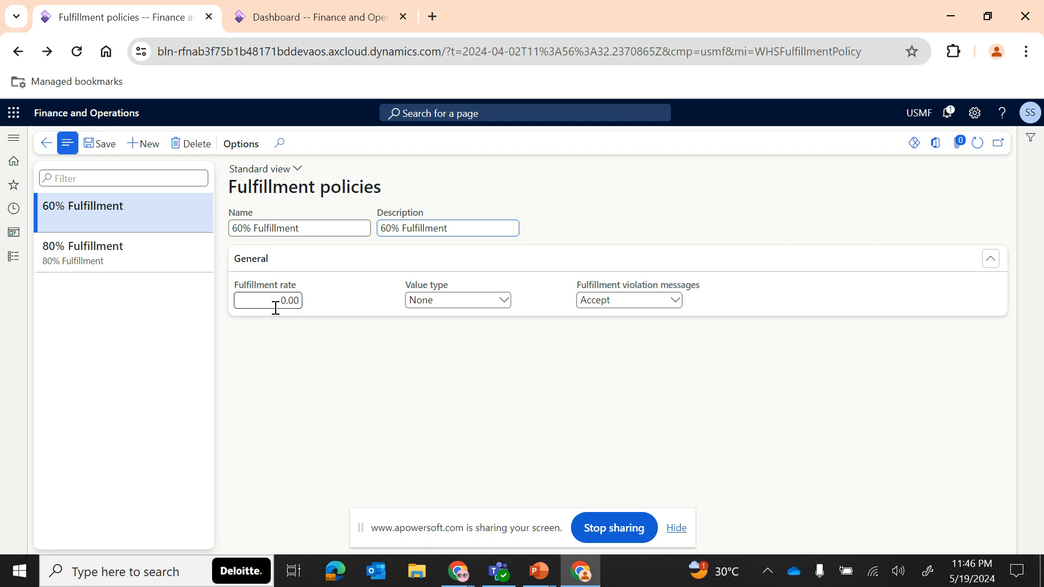
# Set the 60% Fulfillment policy's fulfillment rate to 60.00 and its value type to Quantity
pyautogui.press('Tab')
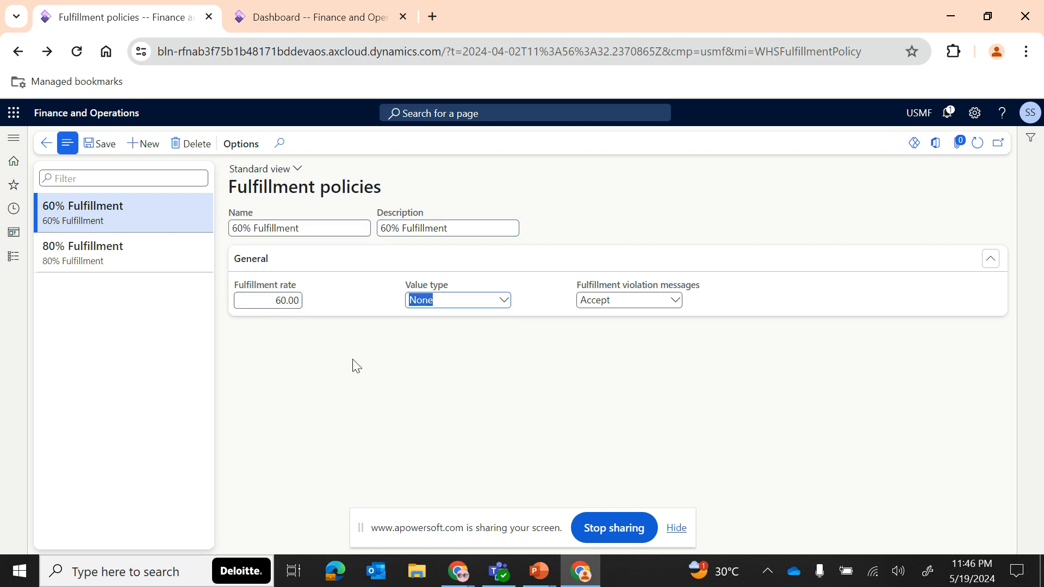
pyautogui.click(502, 306)
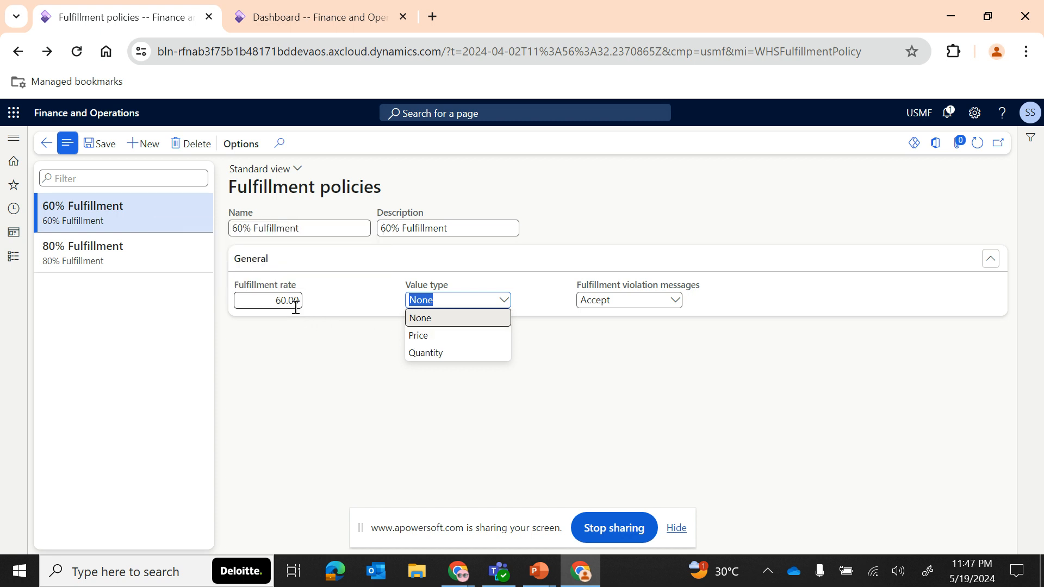
pyautogui.click(427, 353)
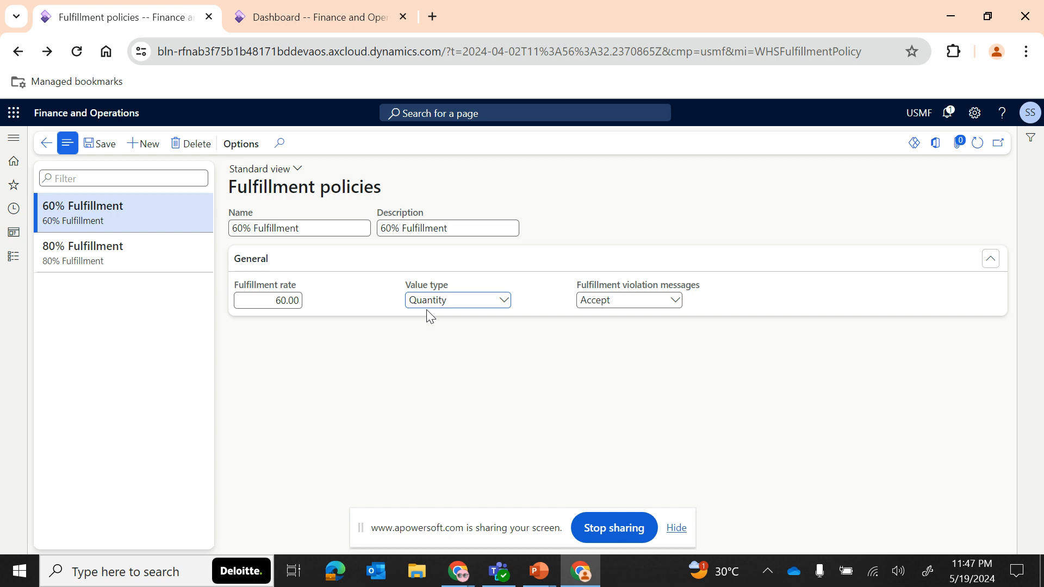
# Compare with the 80% Fulfillment policy, and set the 60% policy's fulfillment violation messages to Error
pyautogui.click(674, 300)
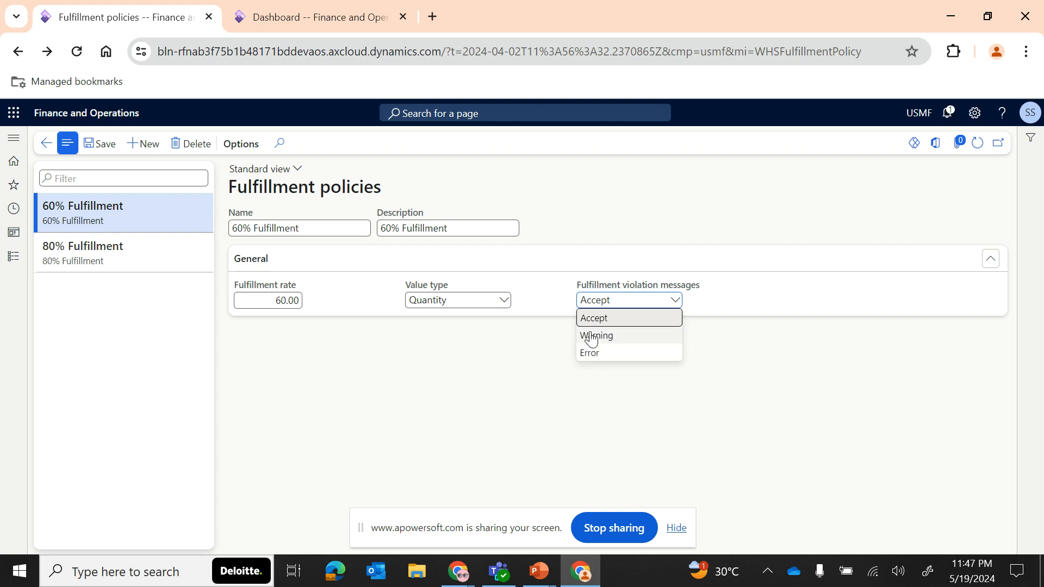
pyautogui.click(107, 252)
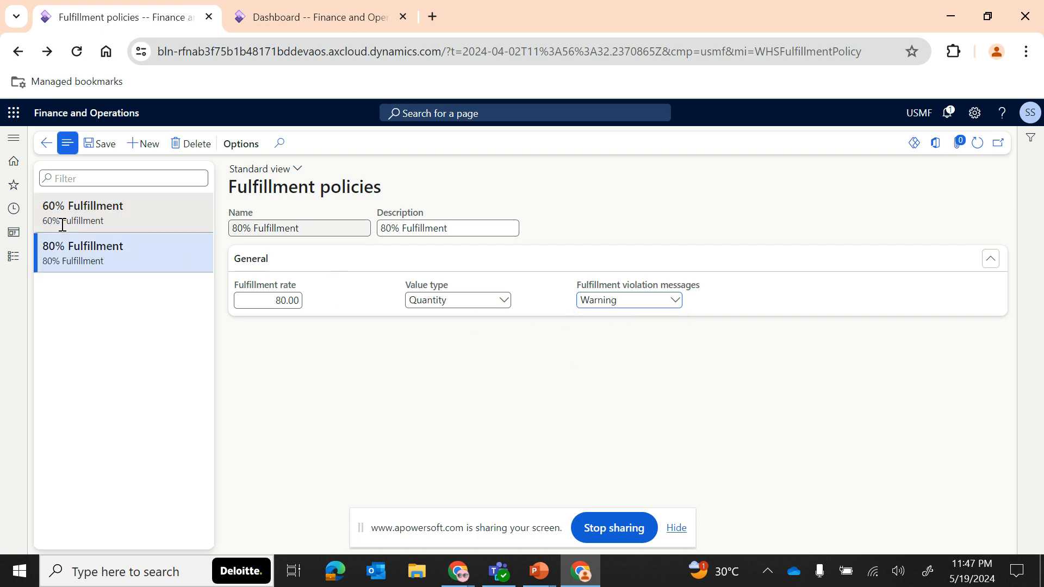
pyautogui.click(89, 213)
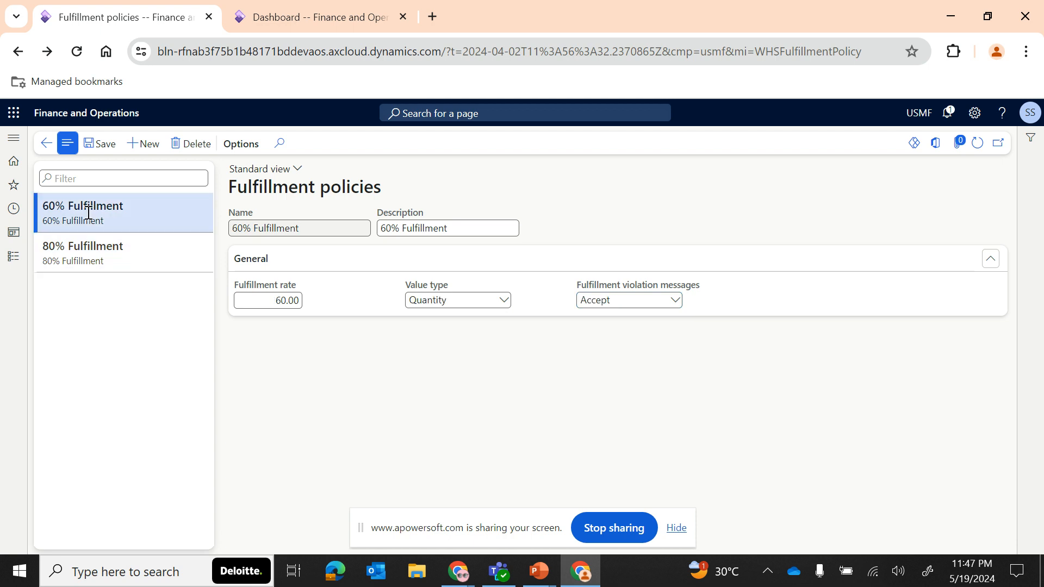
pyautogui.click(676, 302)
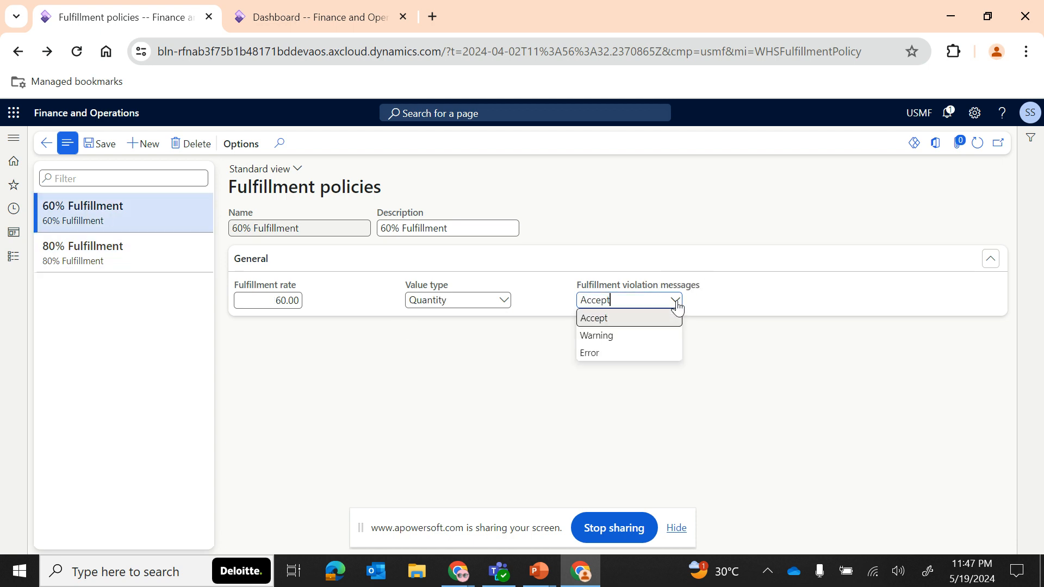
pyautogui.click(618, 353)
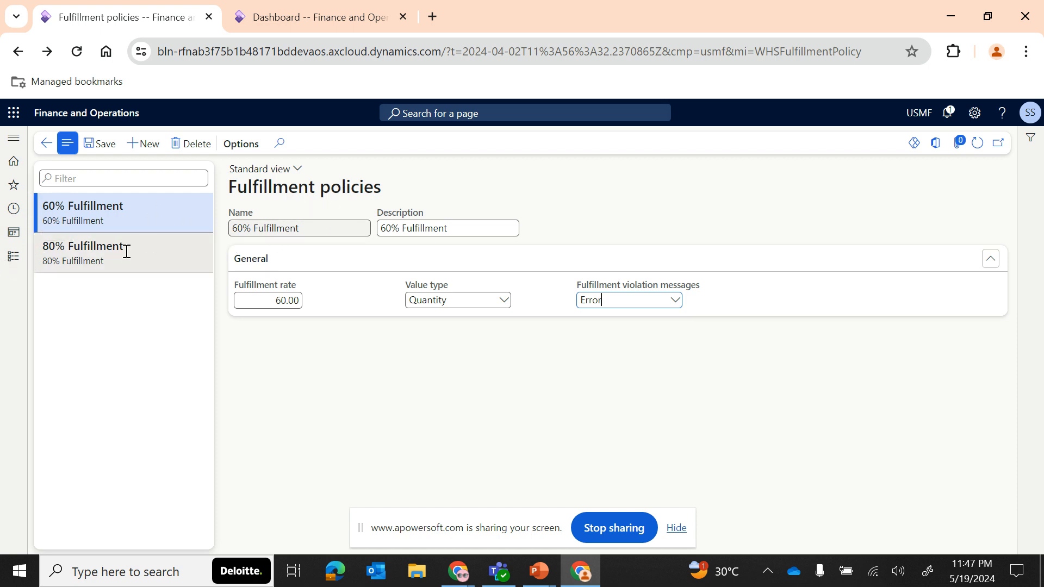
# Open the test customer's record from the All customers list in Accounts receivable
pyautogui.click(14, 256)
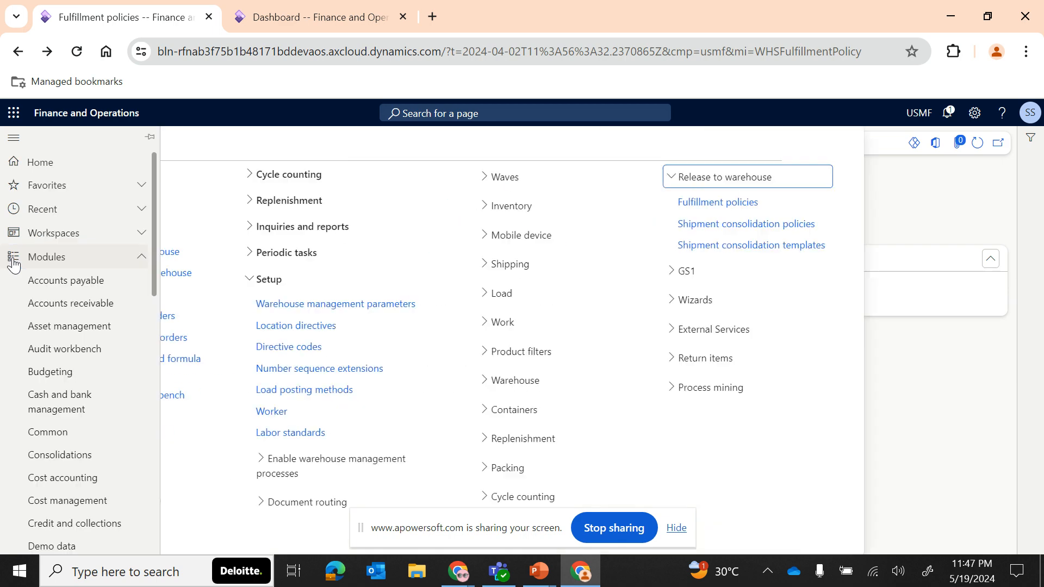
pyautogui.click(80, 304)
pyautogui.click(197, 280)
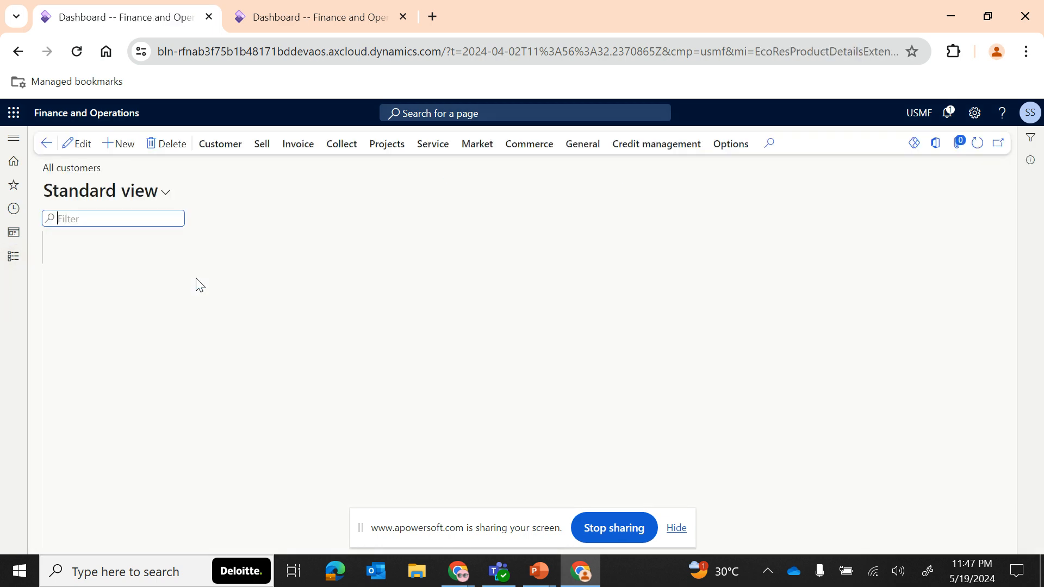
pyautogui.click(103, 372)
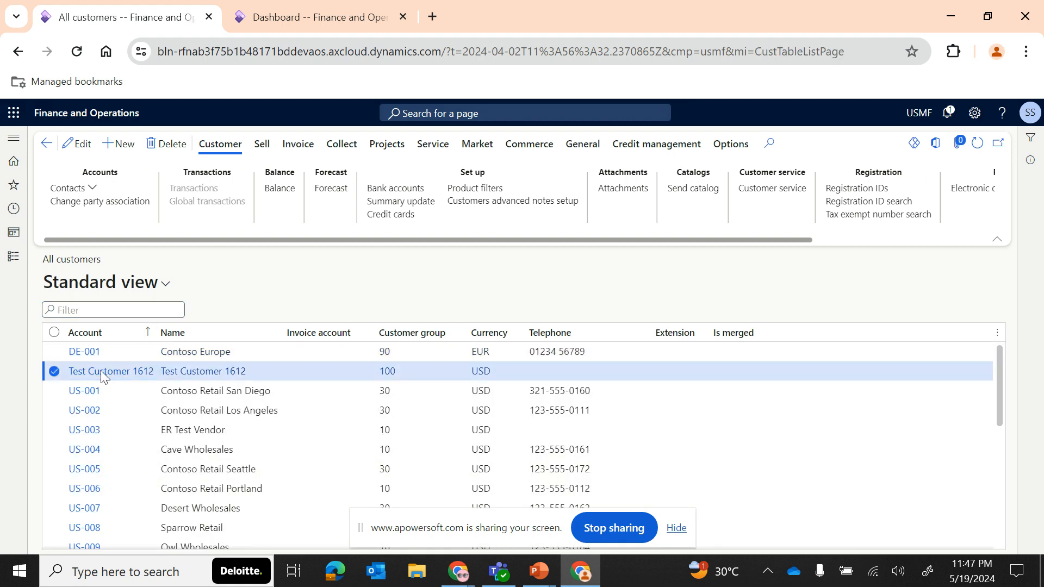
pyautogui.click(102, 372)
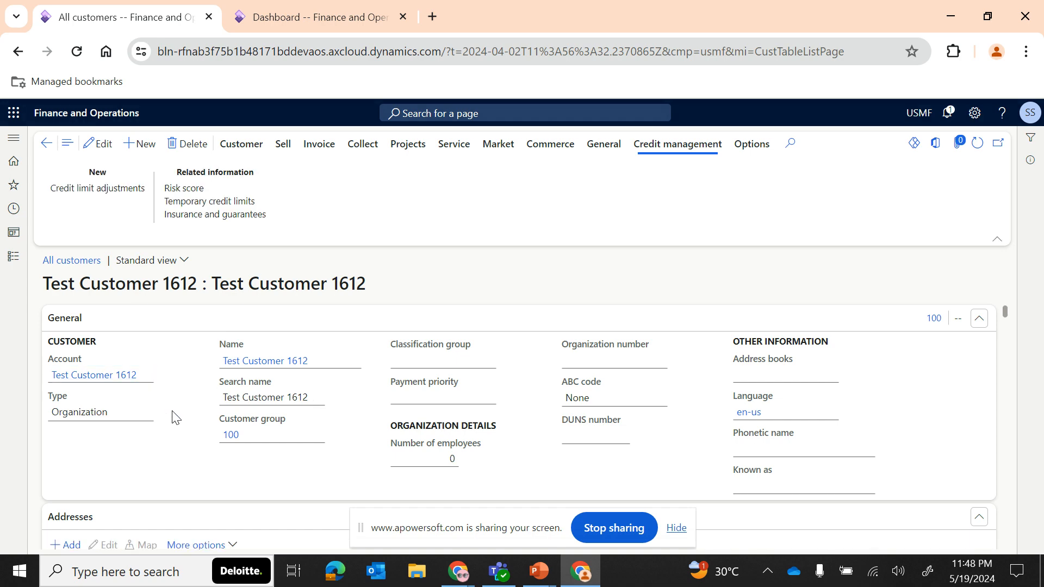
# Review the fulfillment policy options in the customer's Release to warehouse settings, leaving the field blank
pyautogui.scroll(-15, 175, 417)
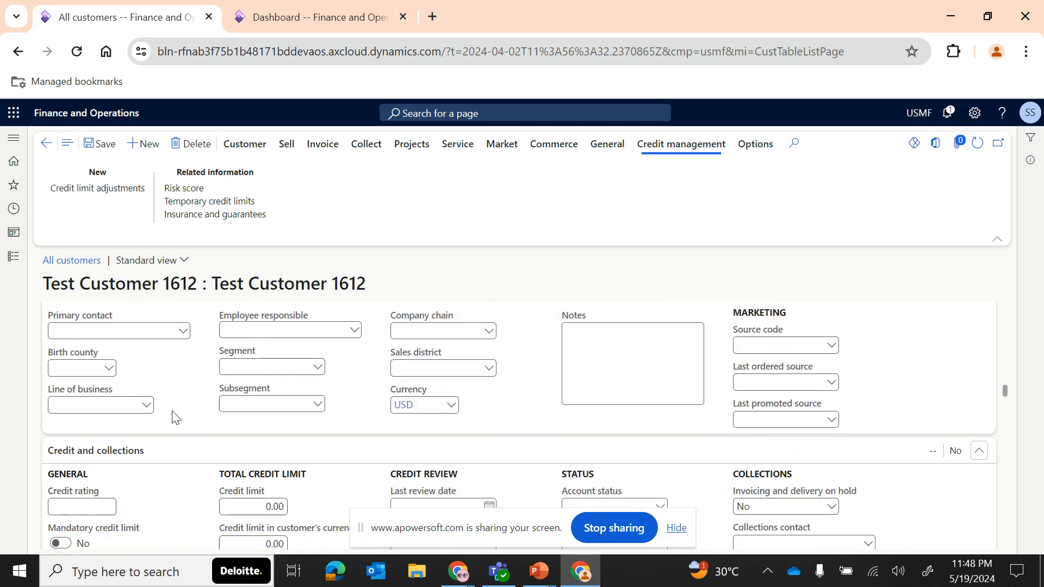
pyautogui.scroll(-10, 175, 418)
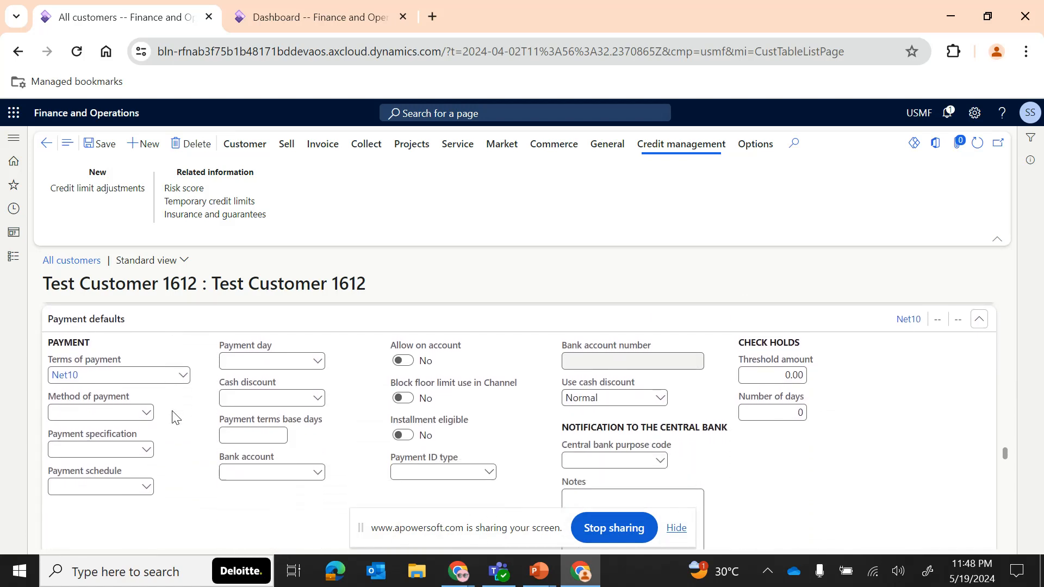
pyautogui.scroll(-10, 175, 418)
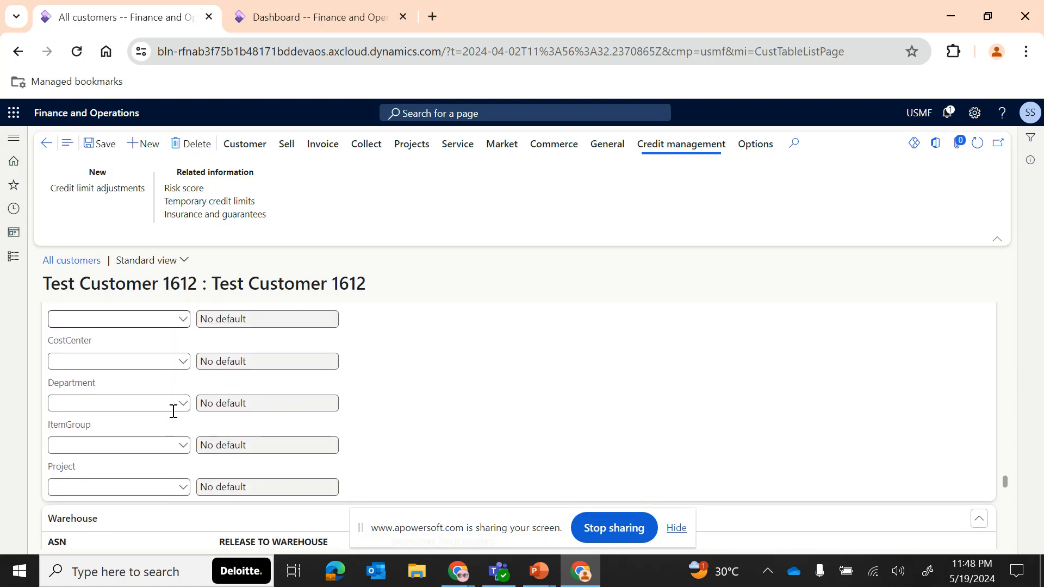
pyautogui.scroll(-3, 172, 412)
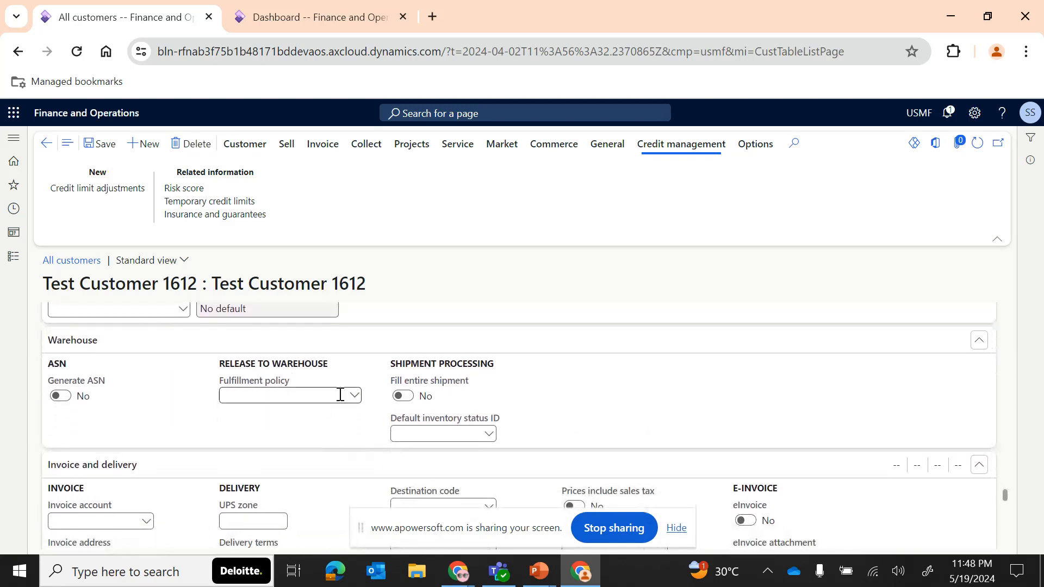
pyautogui.click(356, 399)
pyautogui.click(356, 400)
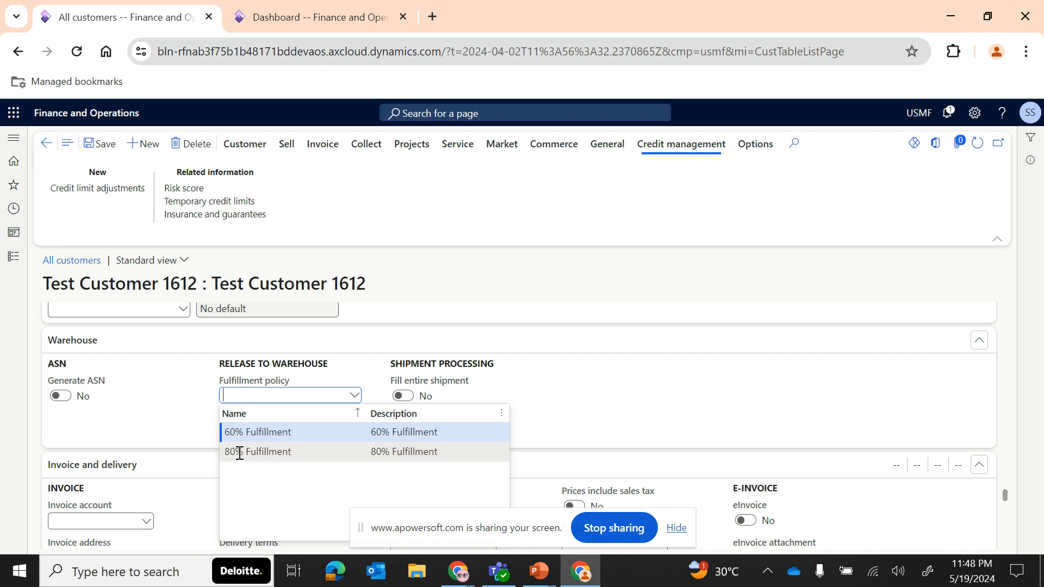
pyautogui.click(173, 422)
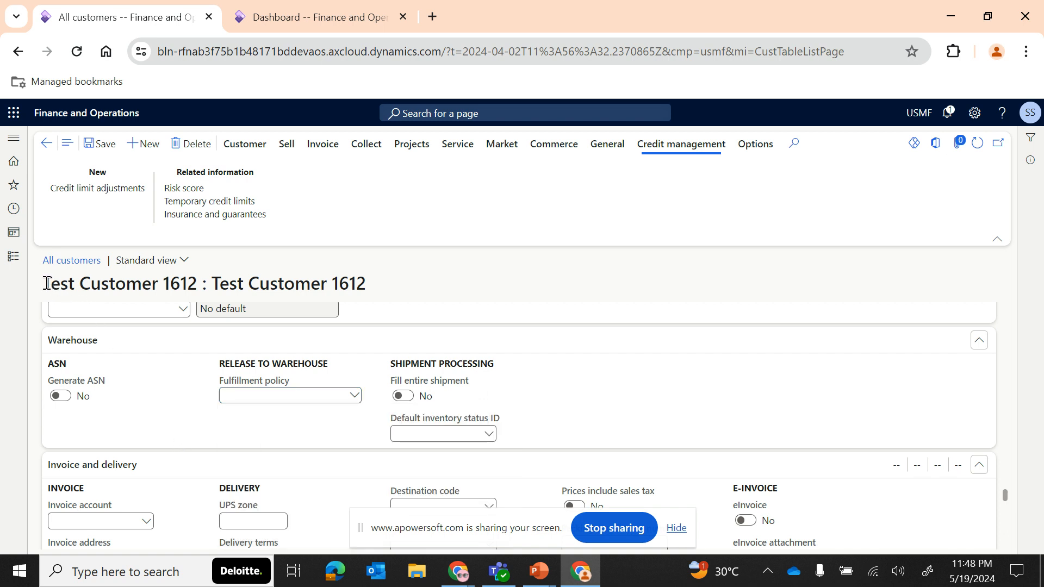
pyautogui.moveTo(46, 283); pyautogui.dragTo(202, 283)
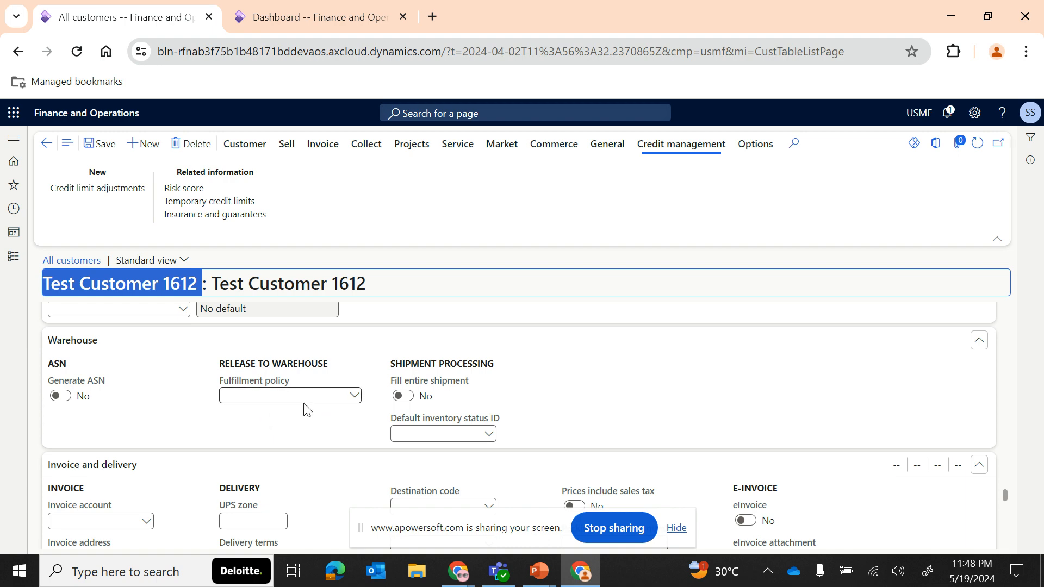
# Open the Warehouse management settings of the Accounts receivable parameters to examine the sales order fulfillment policy
pyautogui.click(14, 256)
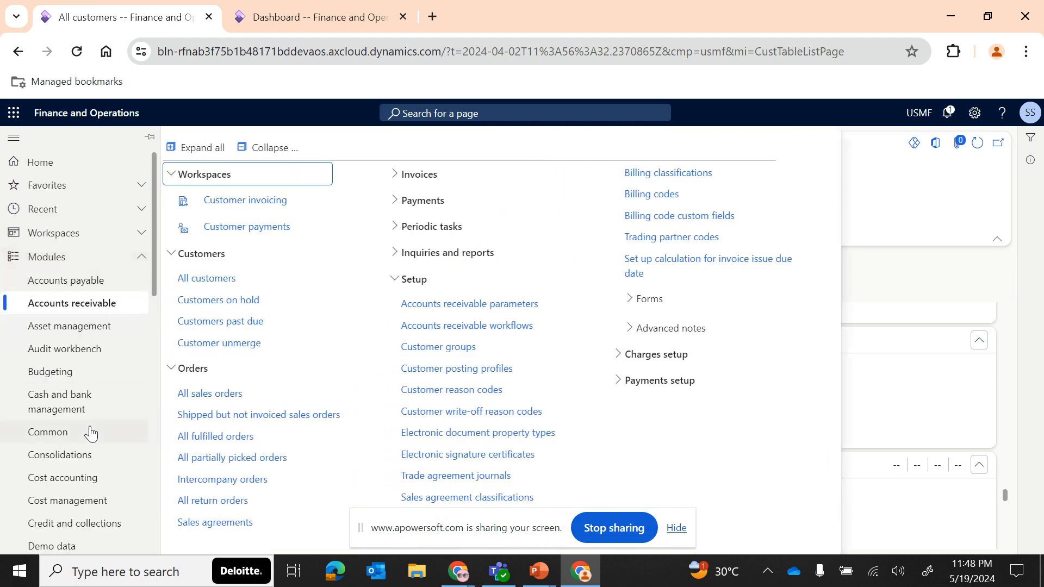
pyautogui.click(487, 310)
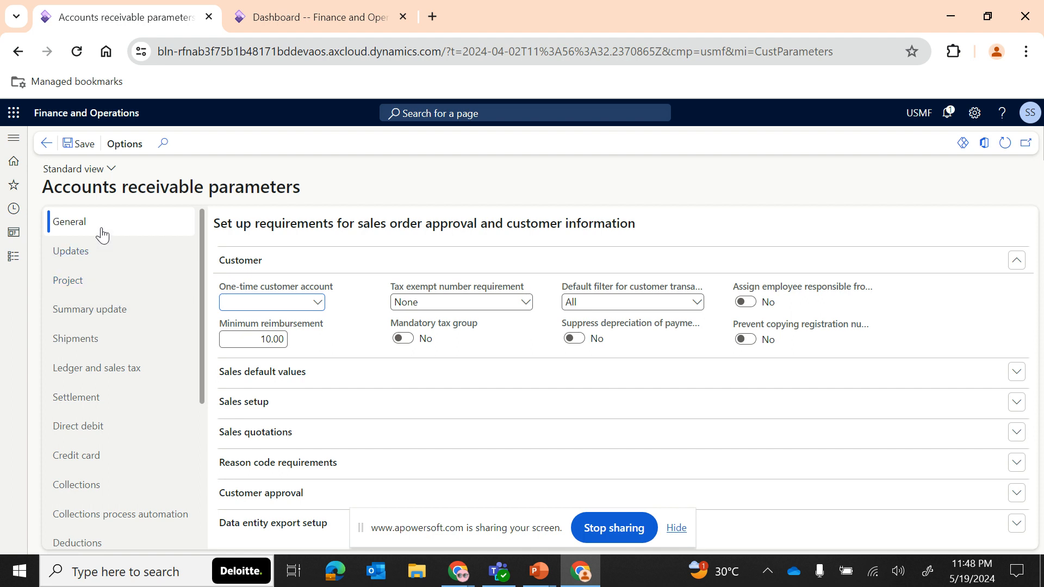
pyautogui.scroll(-5, 108, 298)
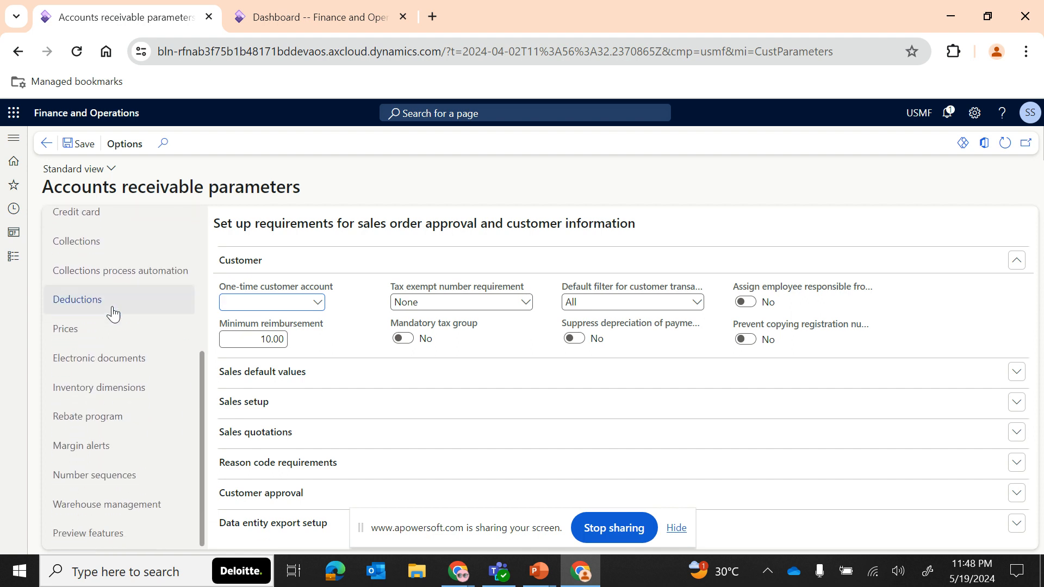
pyautogui.click(115, 509)
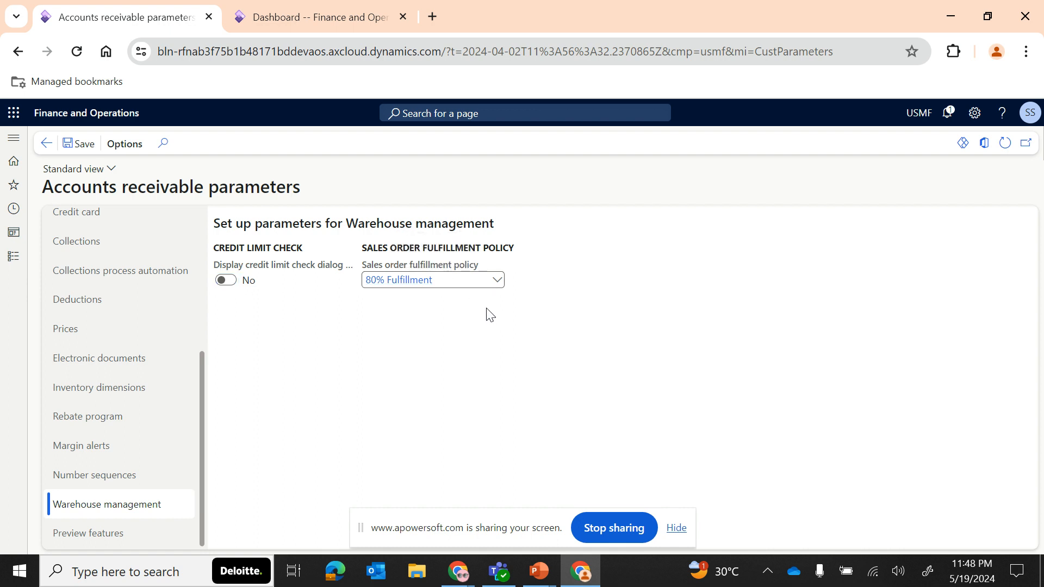
# Set the company-wide sales order fulfillment policy to 60% Fulfillment and save the parameters
pyautogui.click(496, 281)
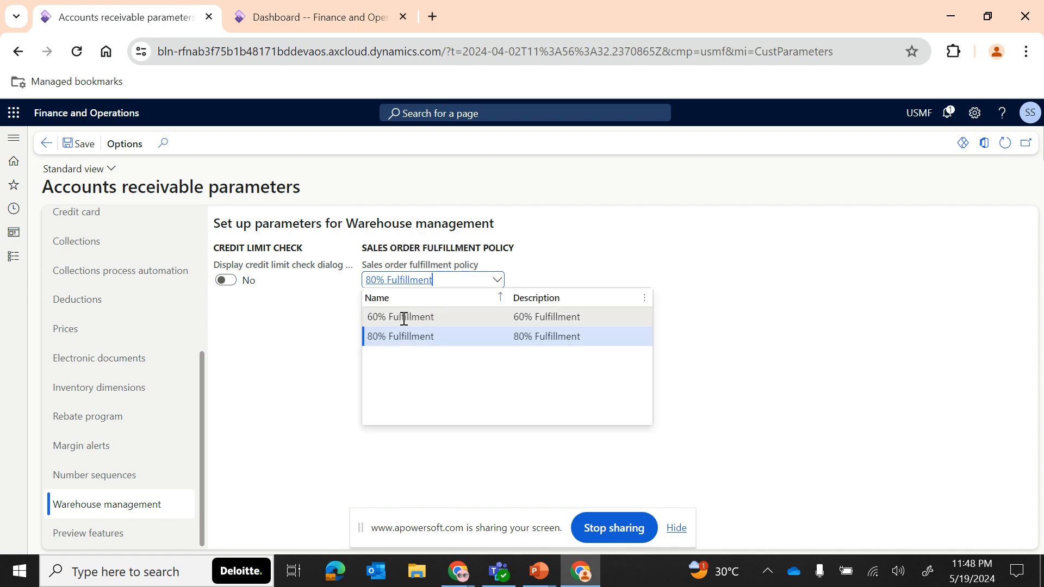
pyautogui.click(403, 318)
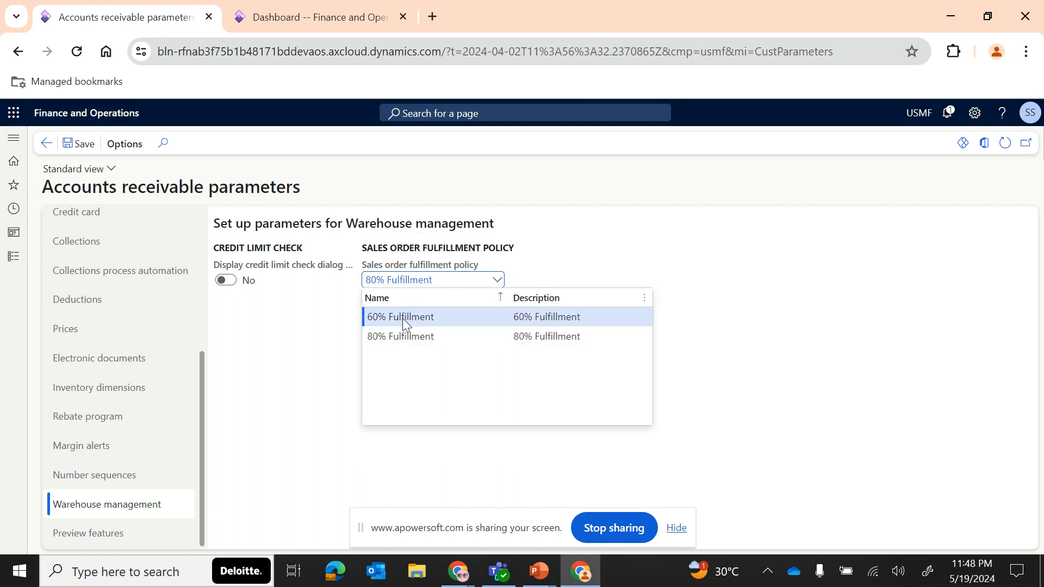
pyautogui.click(74, 146)
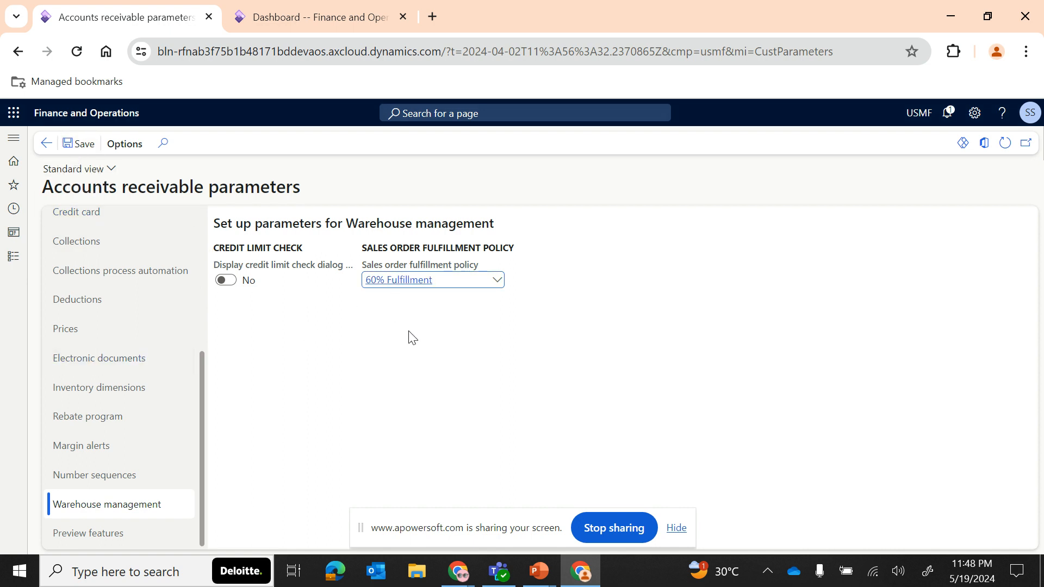
# Create a sales order for Contoso Retail Seattle from the All sales orders list, using warehouse 24
pyautogui.click(6, 259)
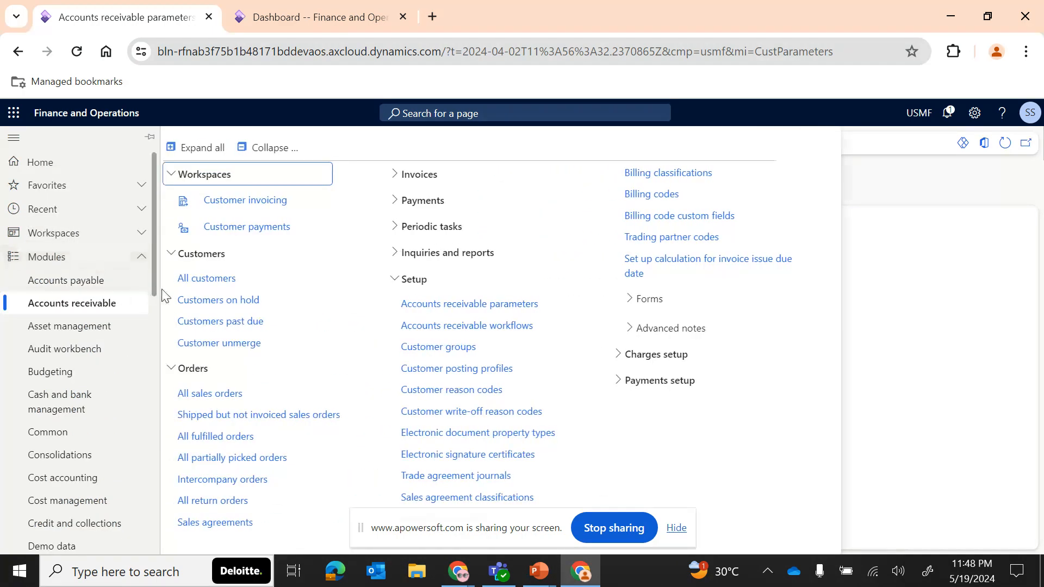
pyautogui.click(184, 393)
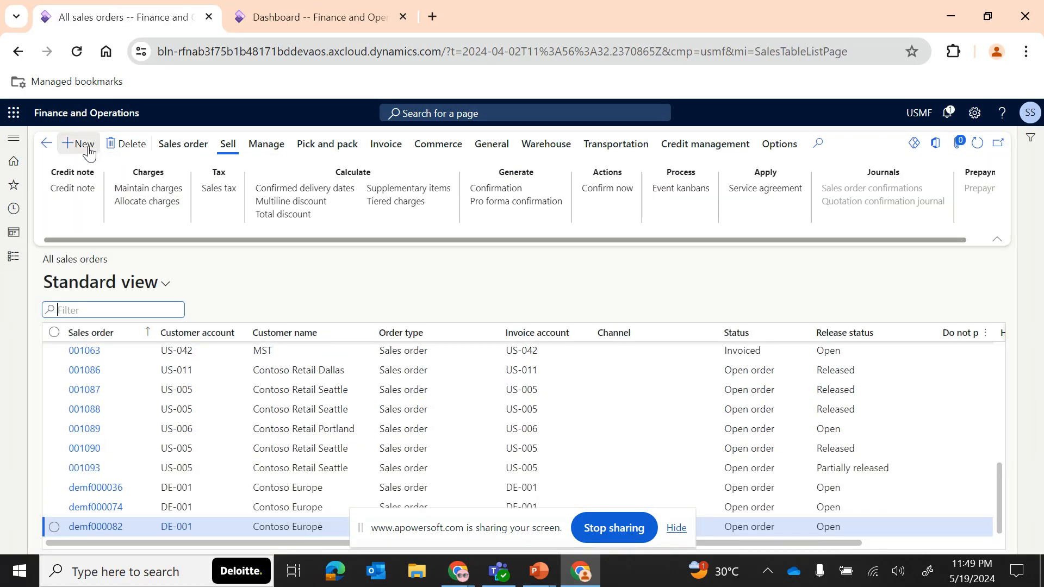
pyautogui.click(89, 147)
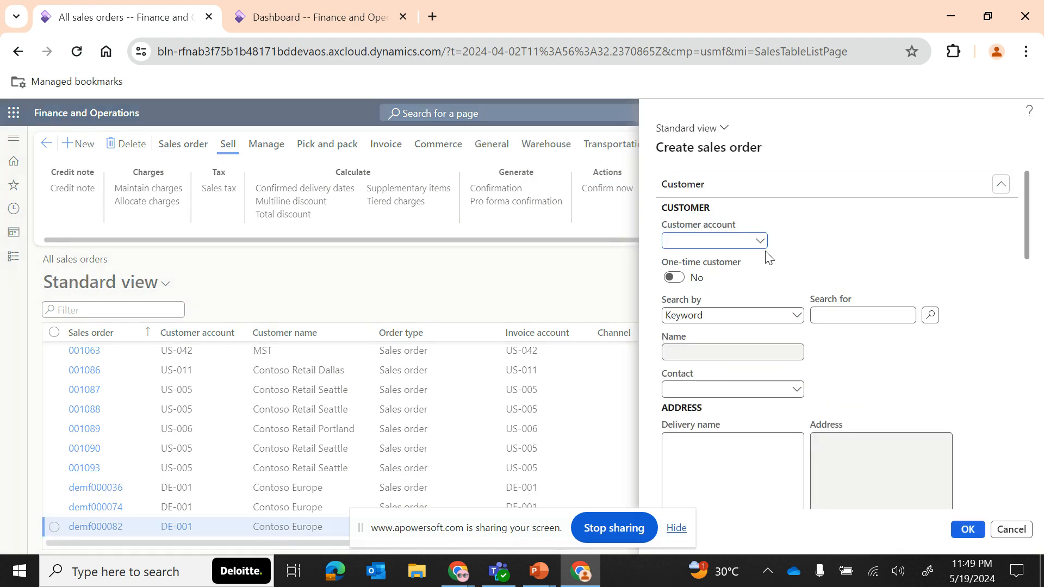
pyautogui.click(759, 241)
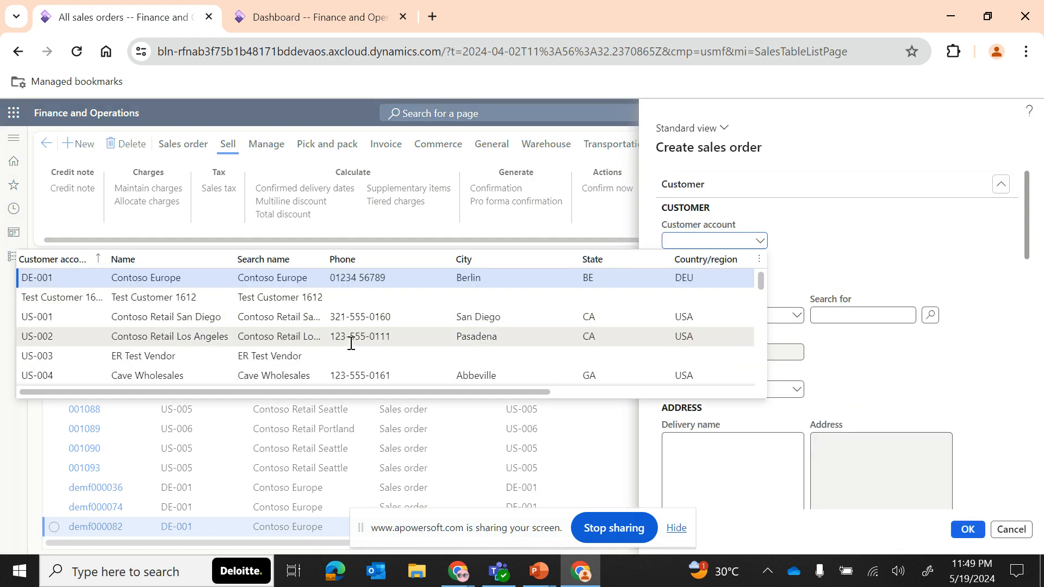
pyautogui.scroll(-3, 275, 343)
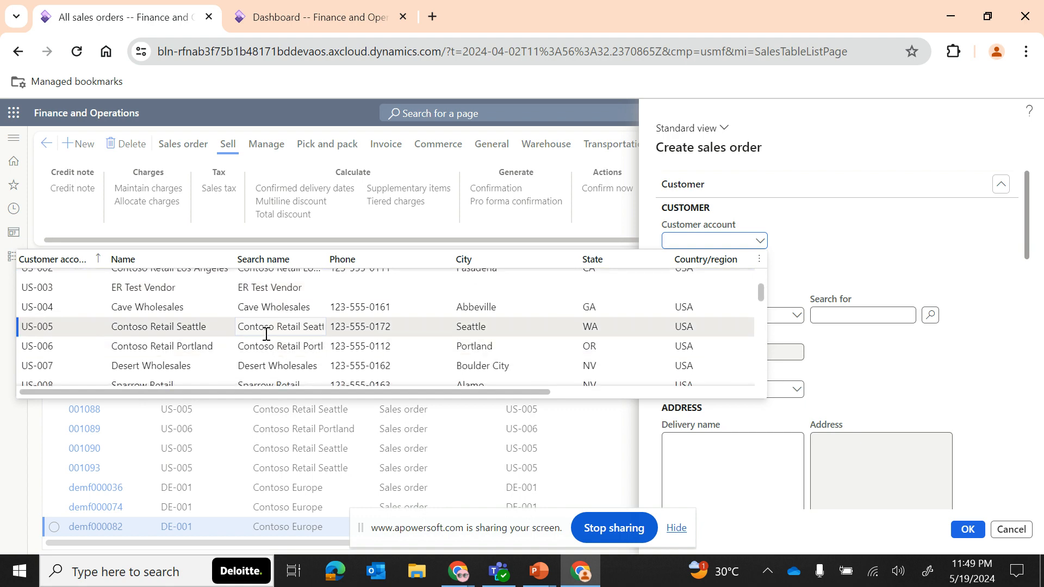
pyautogui.click(266, 333)
pyautogui.scroll(-5, 824, 375)
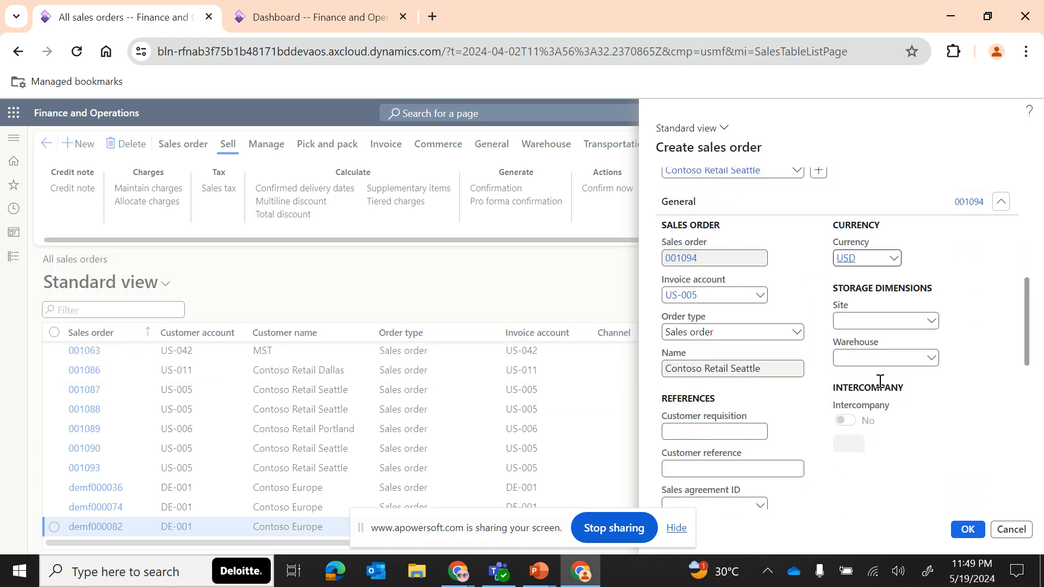
pyautogui.click(847, 359)
pyautogui.scroll(-10, 851, 361)
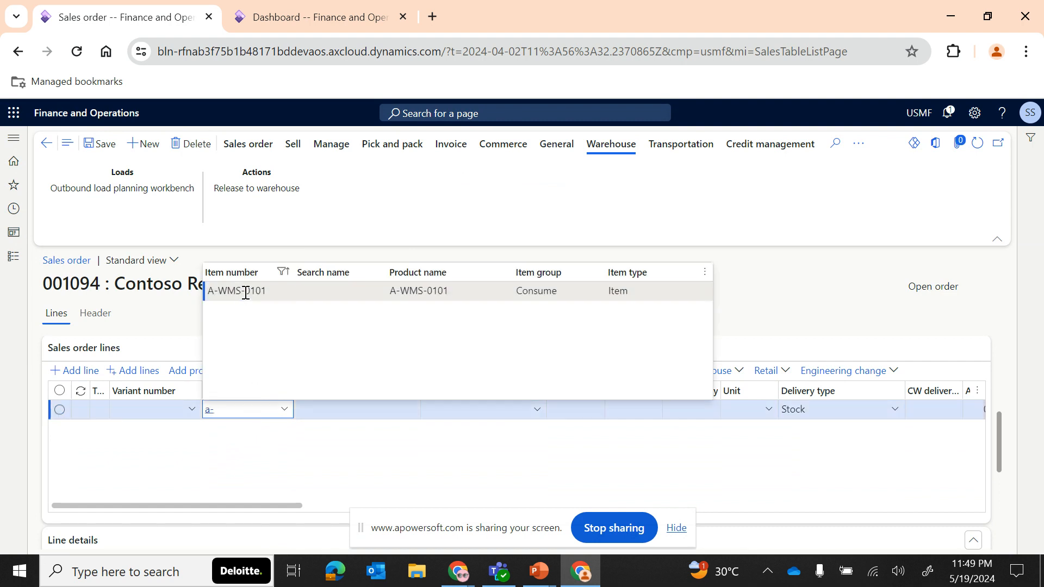
# Add item A-WMS-0101 to the first sales order line with a quantity of 10
pyautogui.click(246, 292)
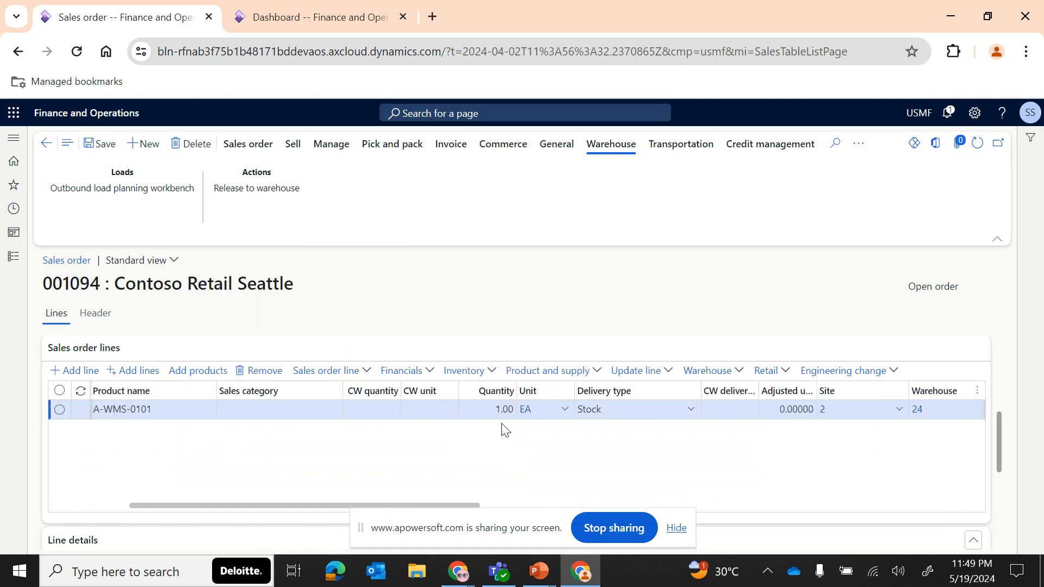
pyautogui.click(499, 408)
pyautogui.write('0')
pyautogui.press('Tab')
pyautogui.press('Tab')
pyautogui.press('Tab')
pyautogui.press('Tab')
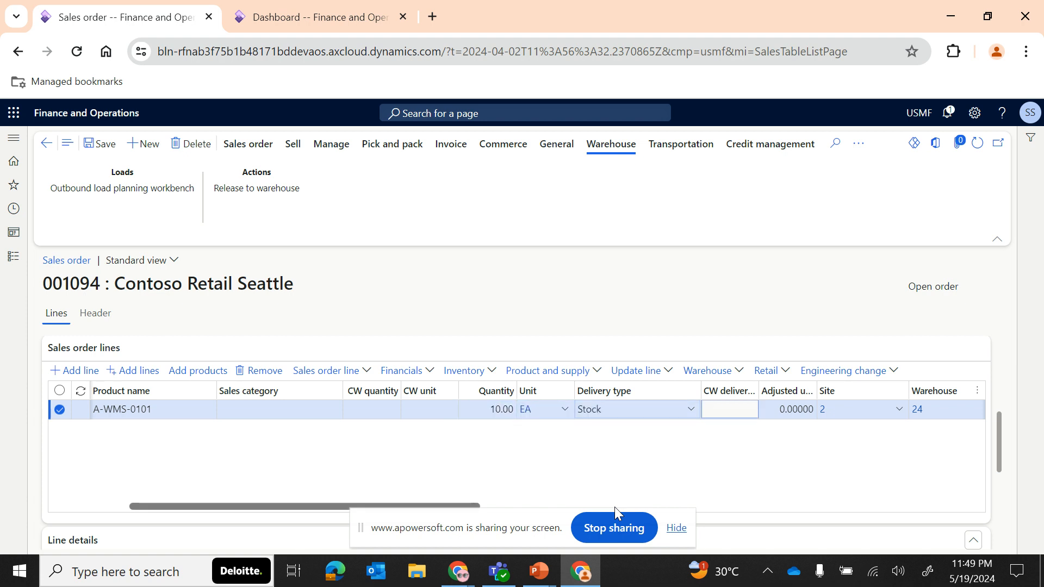
pyautogui.press('Down')
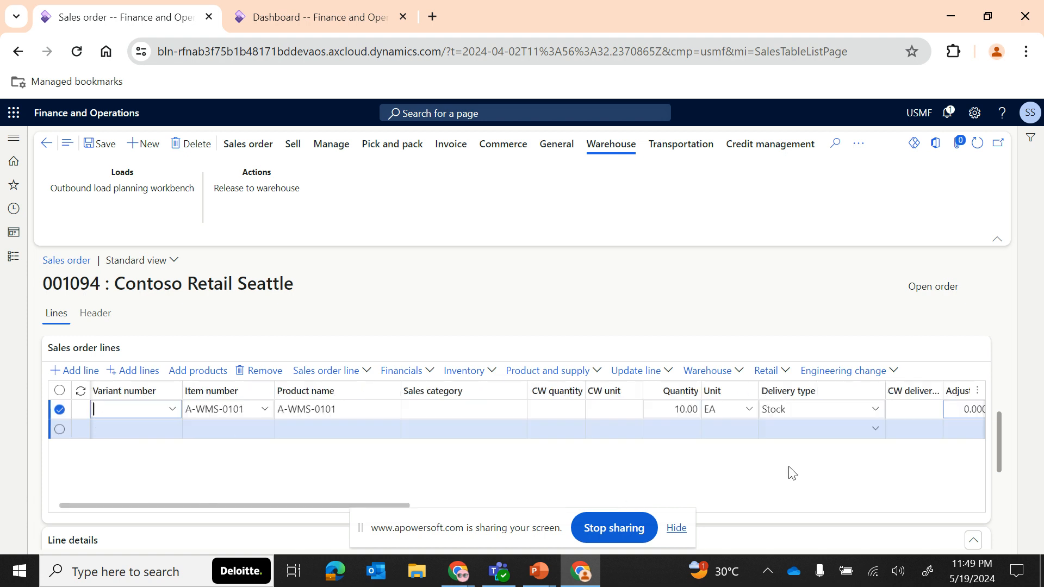
# Add a second sales order line for item A0001 with a quantity of 10
pyautogui.click(209, 432)
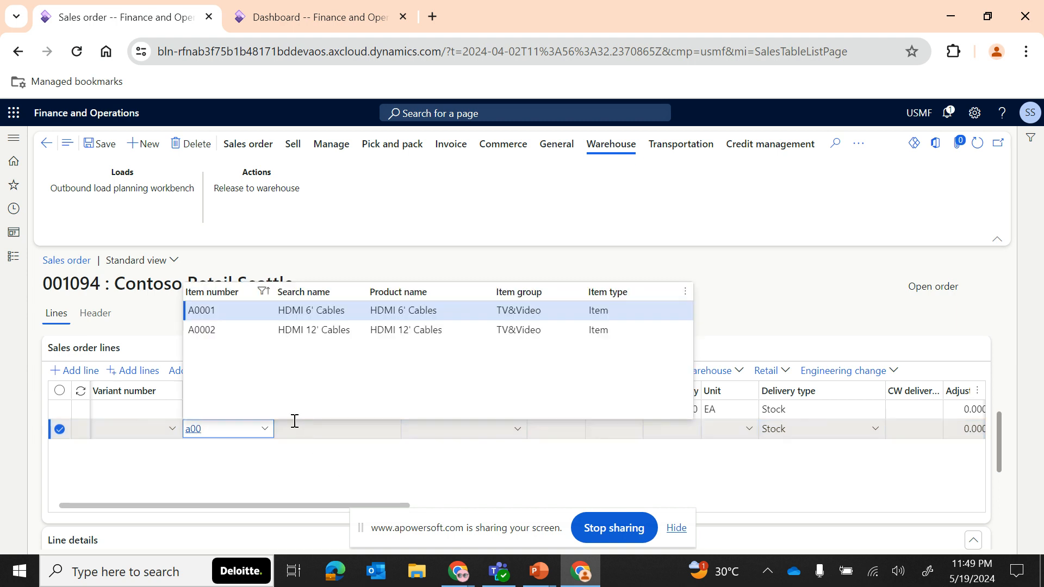
pyautogui.click(244, 310)
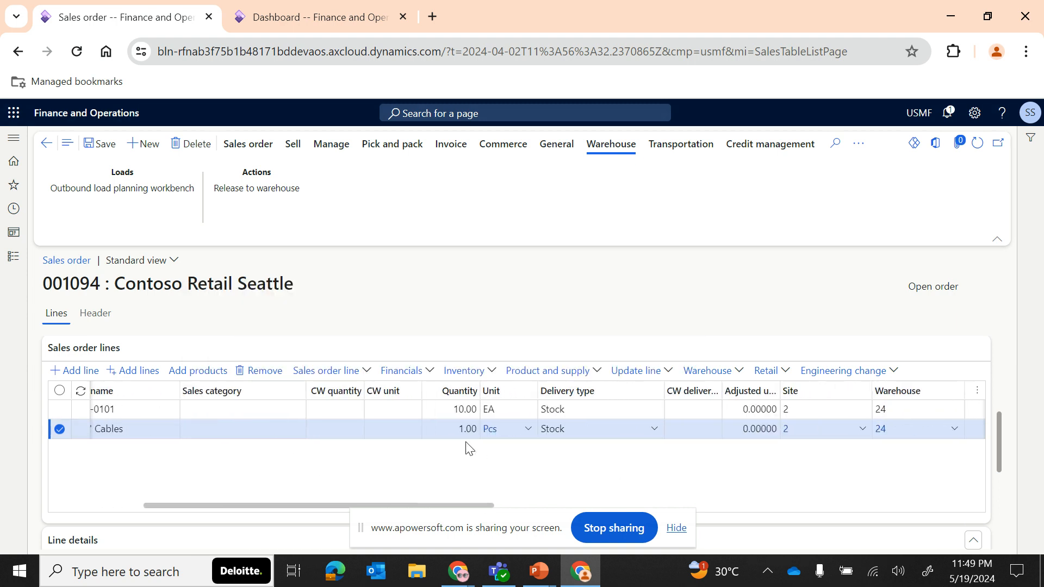
pyautogui.click(462, 429)
pyautogui.press('Tab')
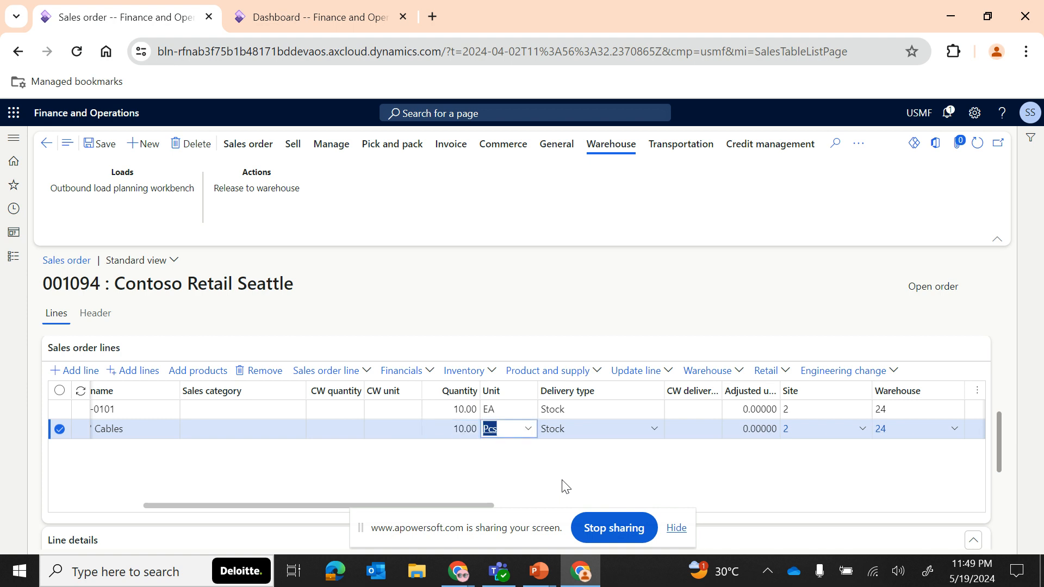
pyautogui.press('Tab')
pyautogui.press('Tab')
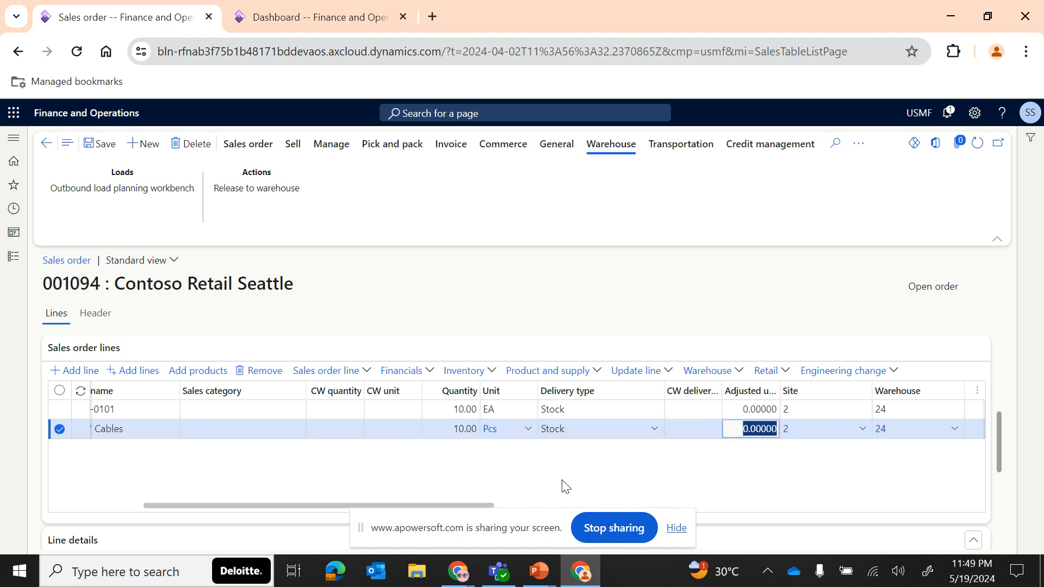
pyautogui.press('Tab')
pyautogui.hscroll(4, 565, 485)
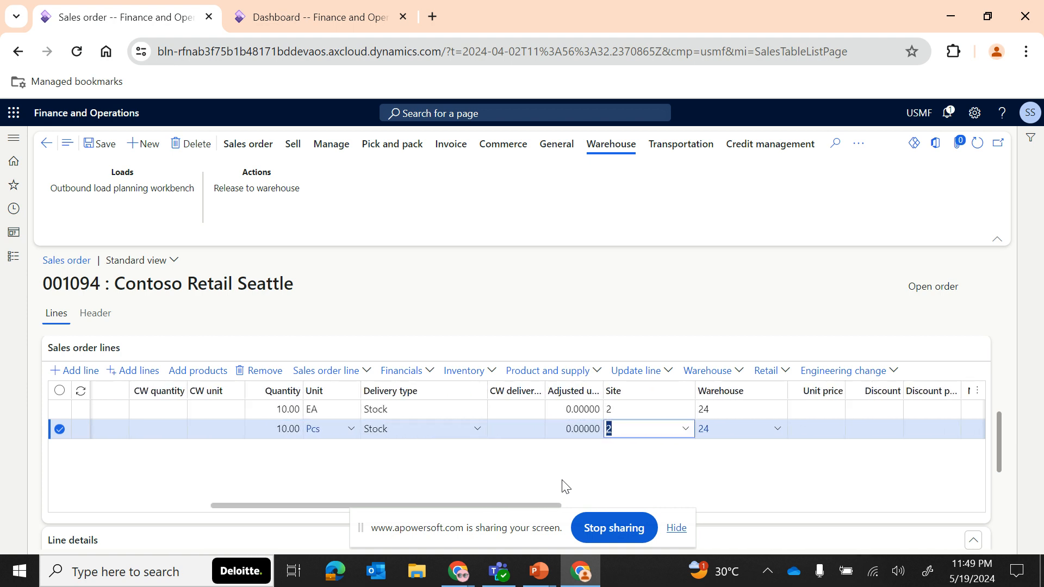
pyautogui.hscroll(-3, 431, 475)
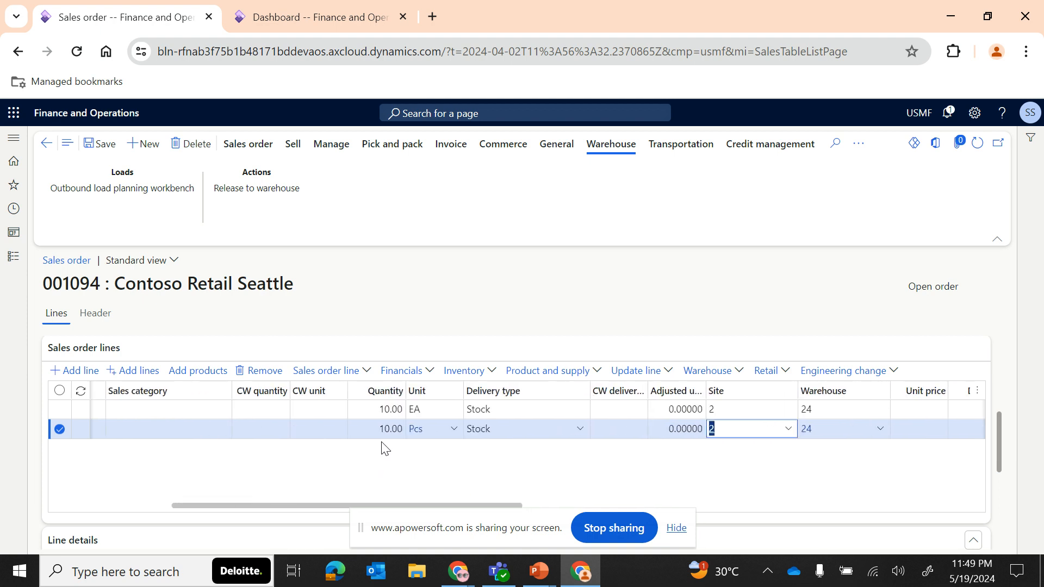
# Save the sales order and confirm it
pyautogui.click(103, 144)
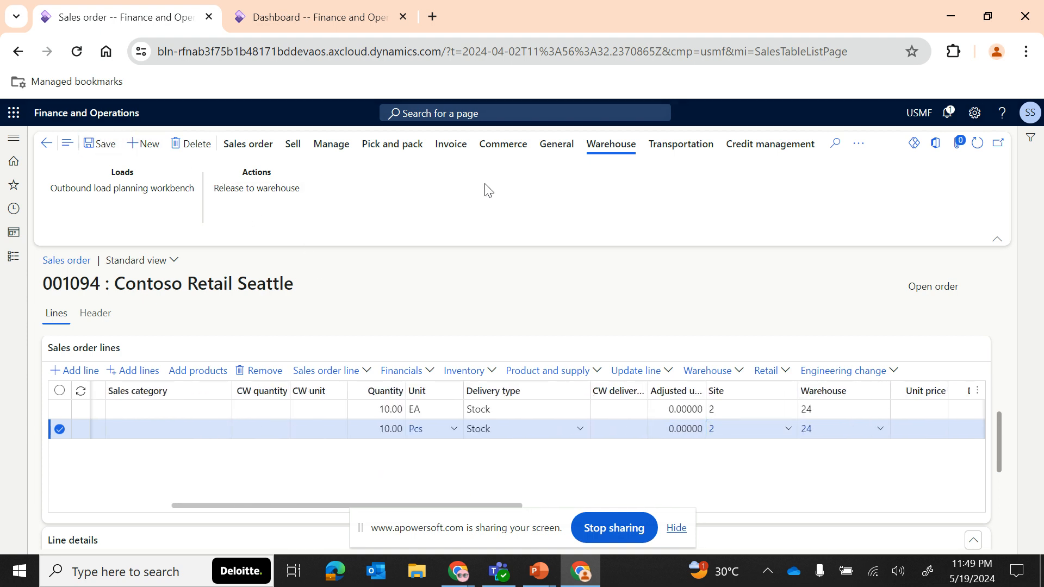
pyautogui.click(293, 144)
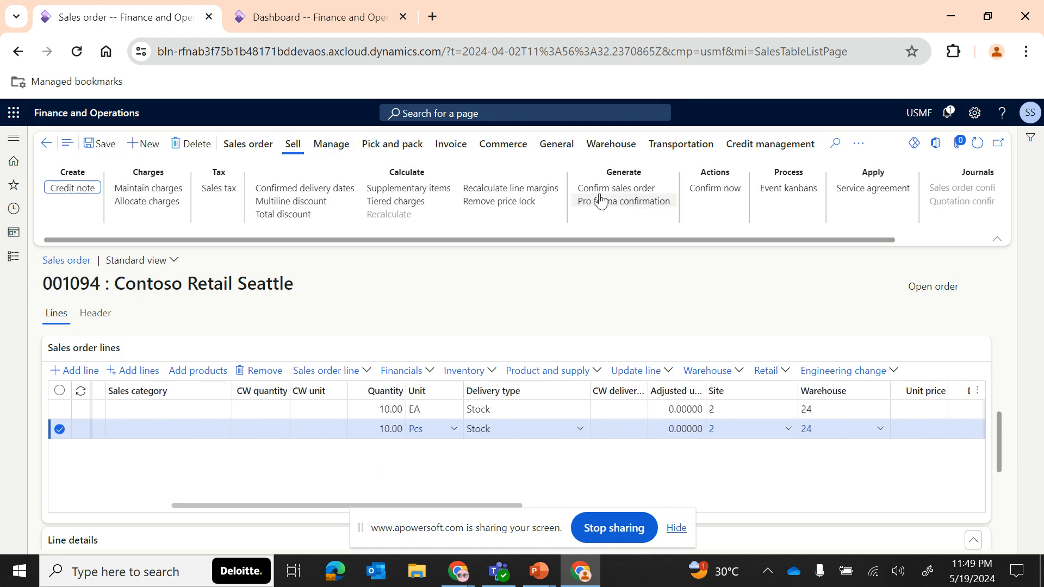
pyautogui.click(707, 190)
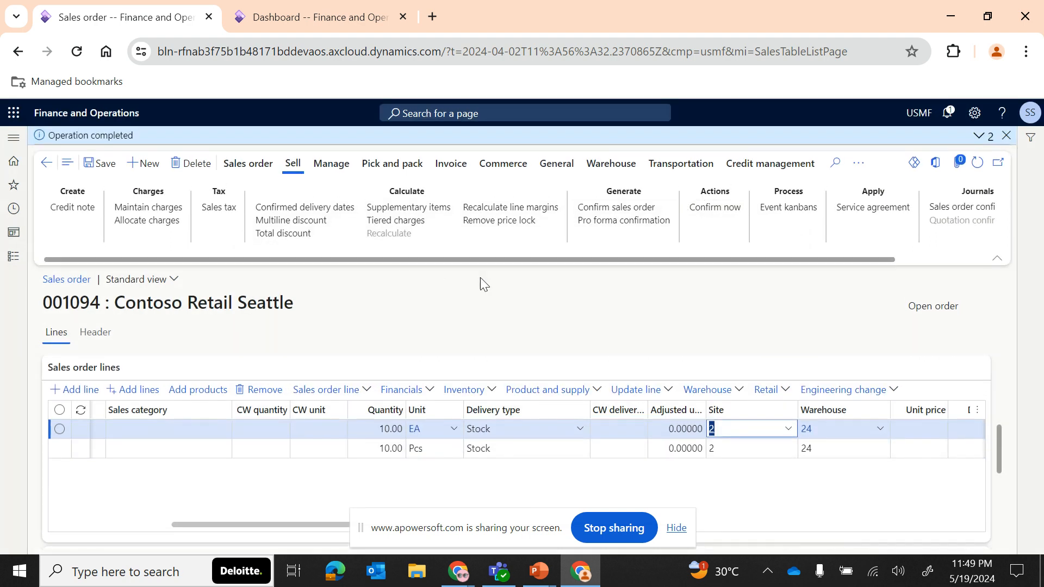
# Reserve inventory from batch 000031 for the A-WMS-0101 line and return to the sales order
pyautogui.click(480, 391)
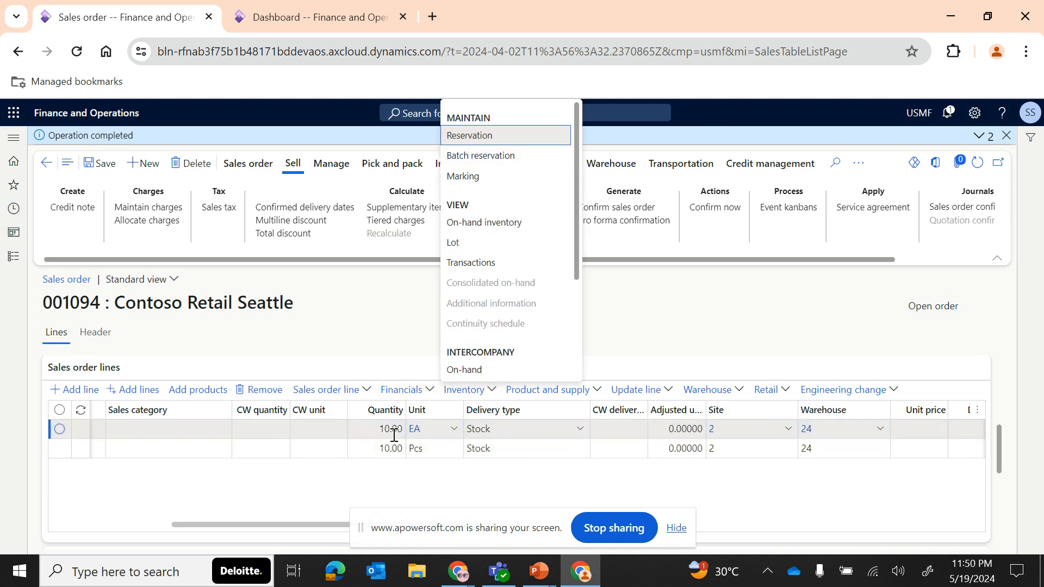
pyautogui.click(500, 130)
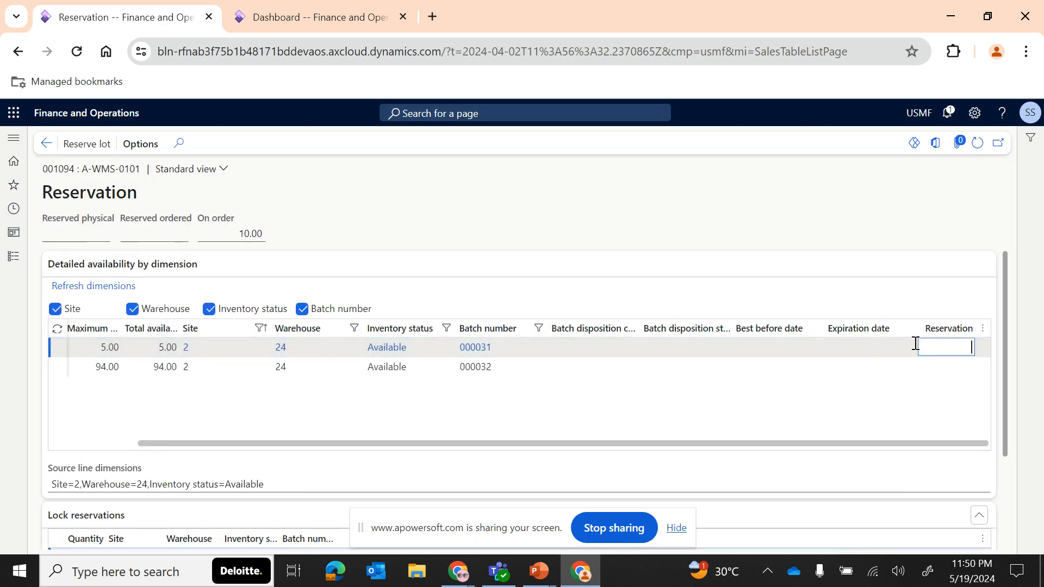
pyautogui.press('Tab')
pyautogui.click(46, 143)
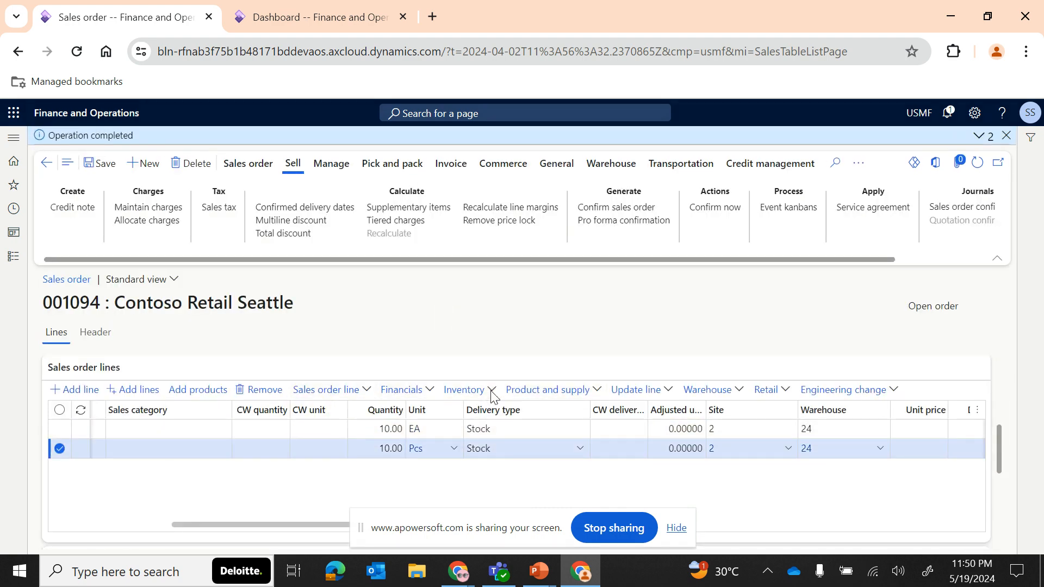
# Reserve 4 units for the A0001 line at site 2, warehouse 24, and return to the sales order
pyautogui.click(467, 390)
pyautogui.click(482, 137)
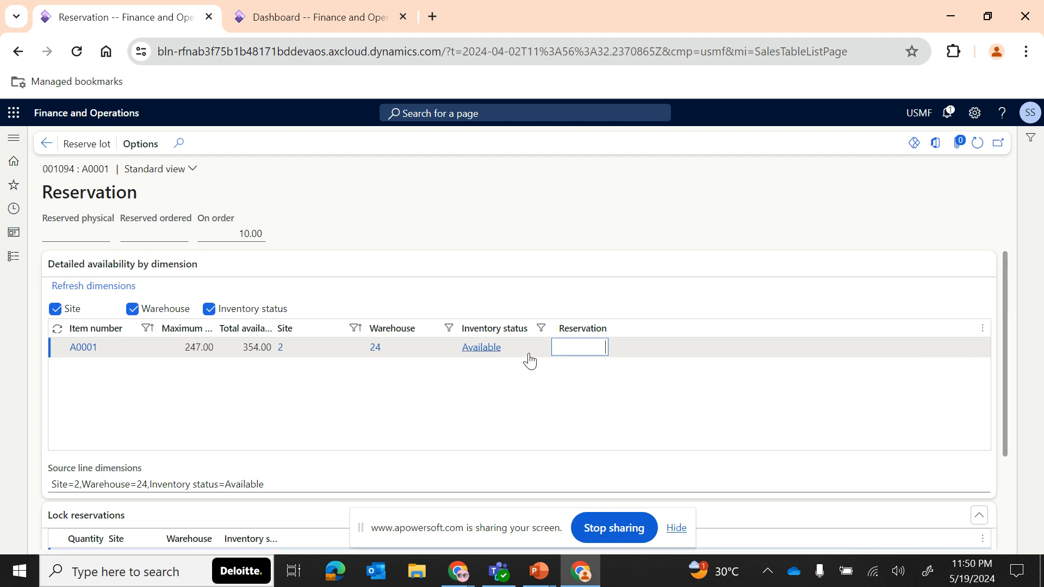
pyautogui.write('4')
pyautogui.press('Tab')
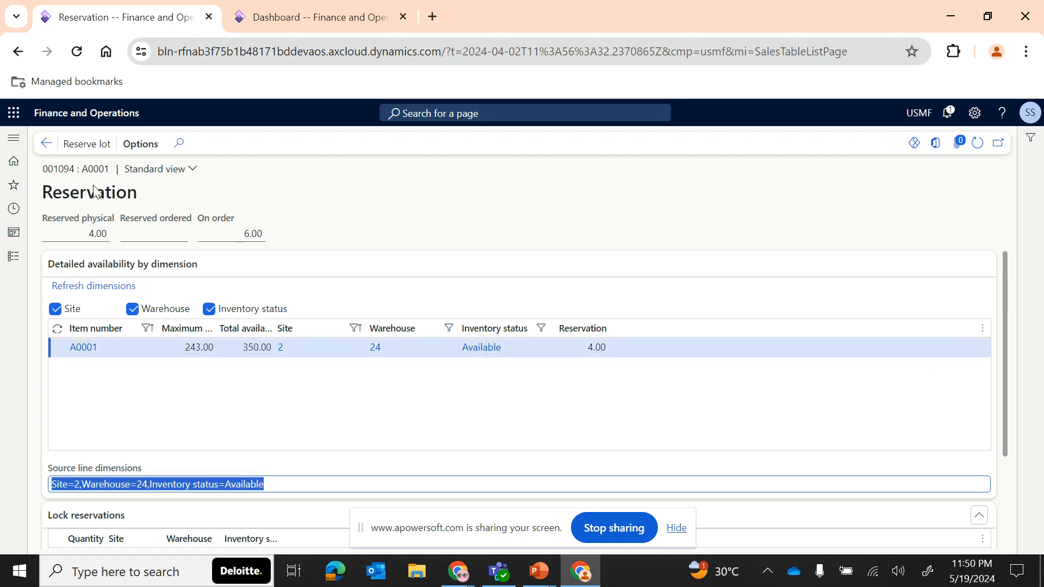
pyautogui.click(47, 145)
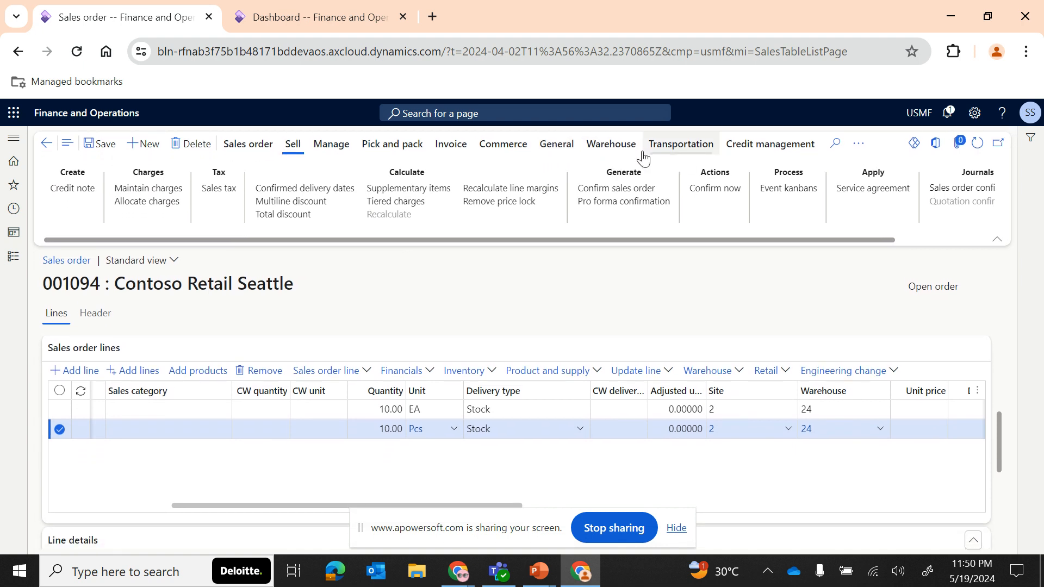
# Check the order header's default fulfillment policy, try to release the order to the warehouse, and read the resulting message
pyautogui.click(613, 146)
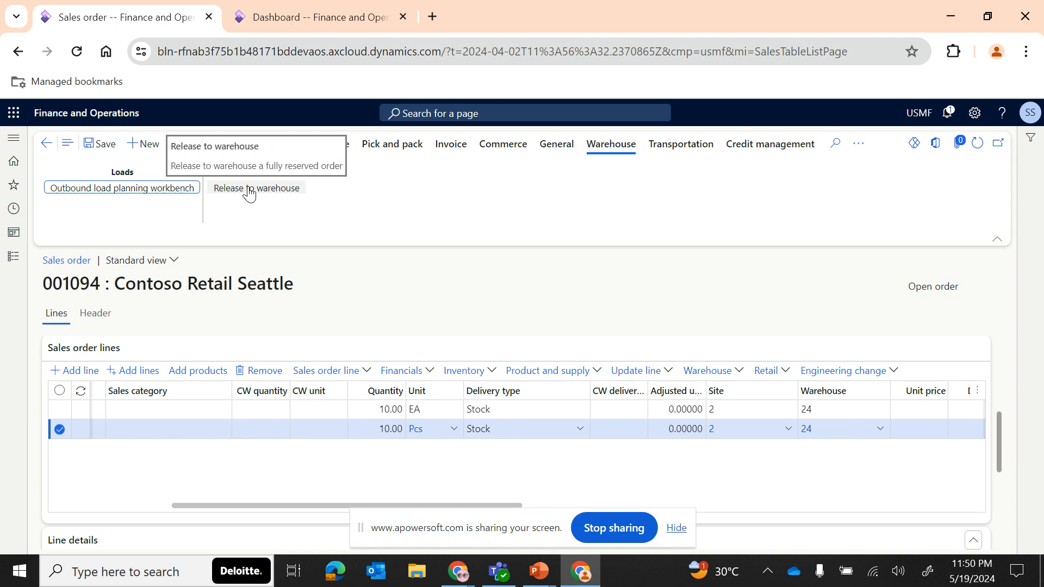
pyautogui.scroll(5, 605, 475)
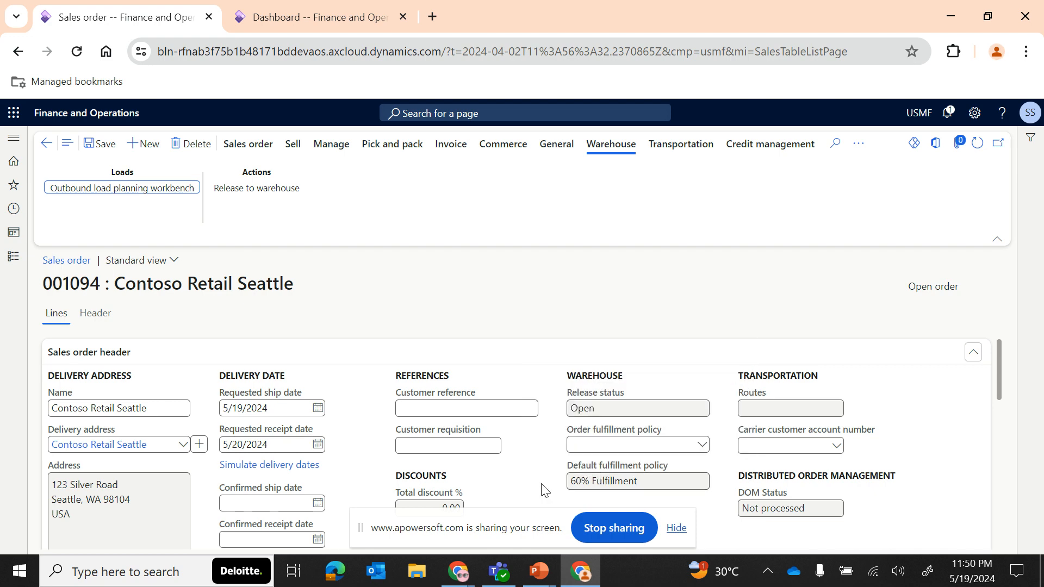
pyautogui.scroll(-1, 544, 490)
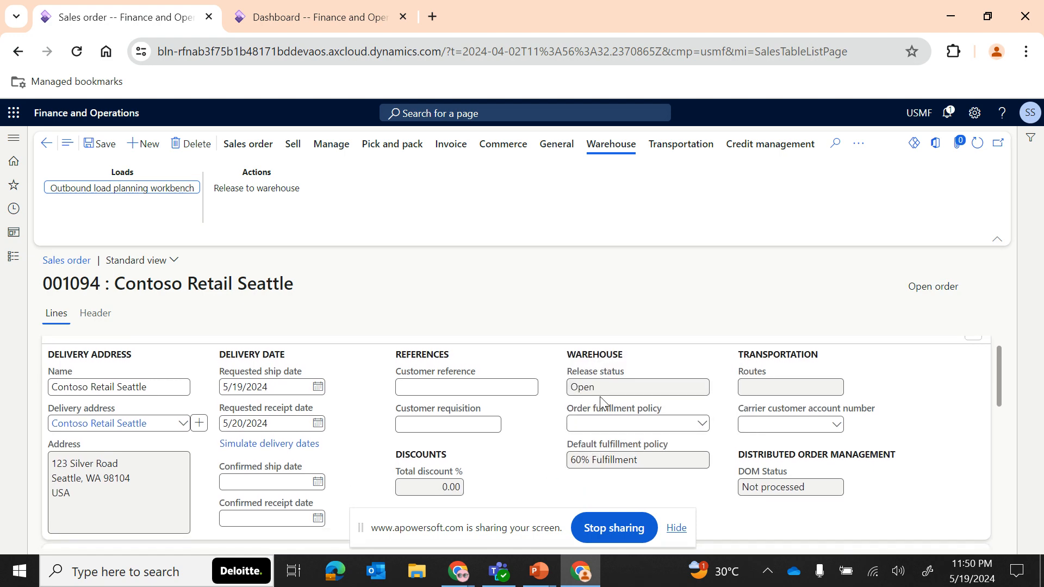
pyautogui.click(253, 190)
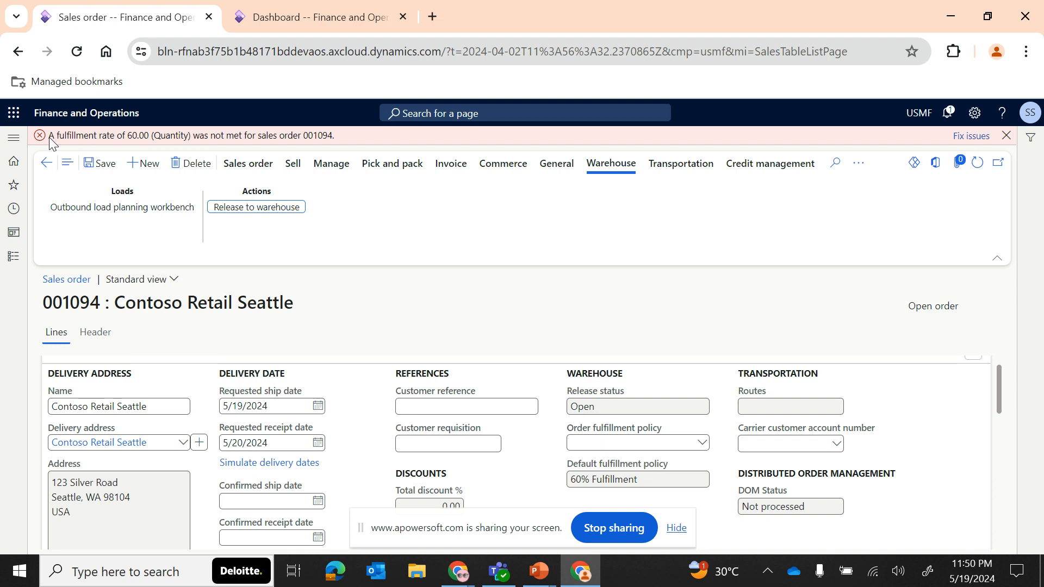
pyautogui.moveTo(47, 136); pyautogui.dragTo(261, 139)
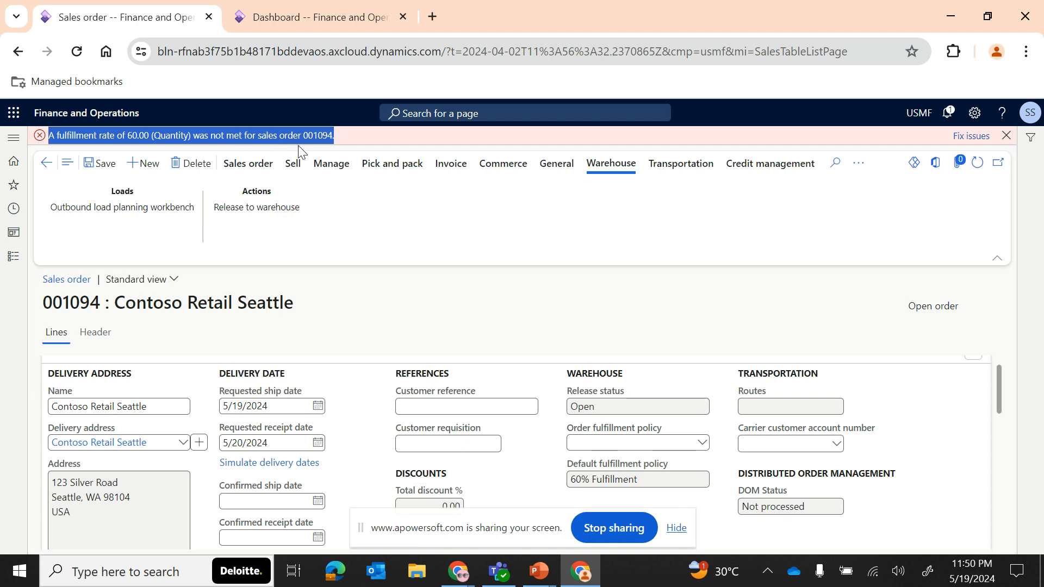
pyautogui.click(429, 283)
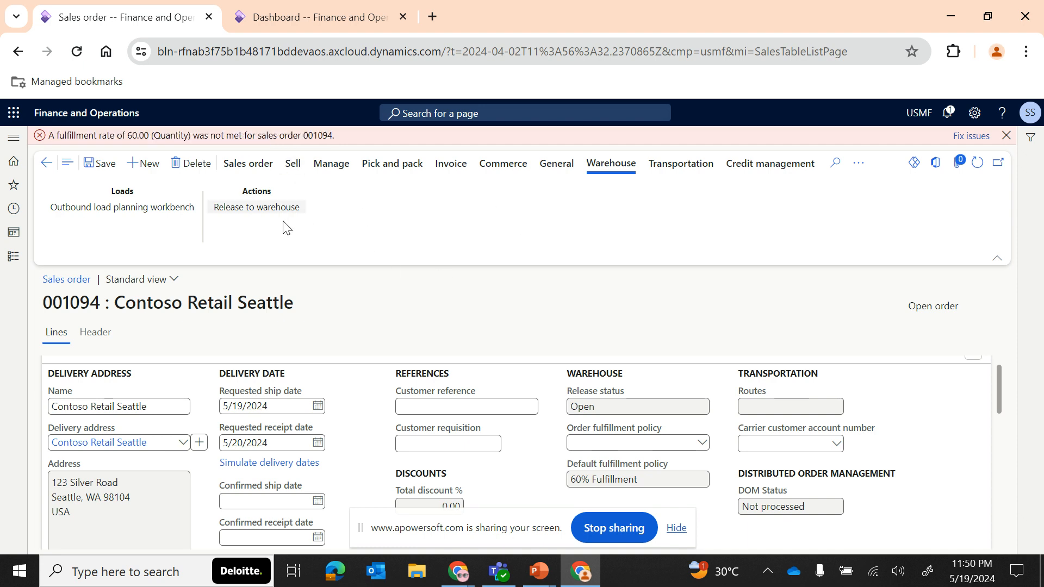
# Dismiss the fulfillment message and return to the sales order lines
pyautogui.click(1006, 136)
pyautogui.scroll(-3, 377, 420)
pyautogui.scroll(-2, 377, 419)
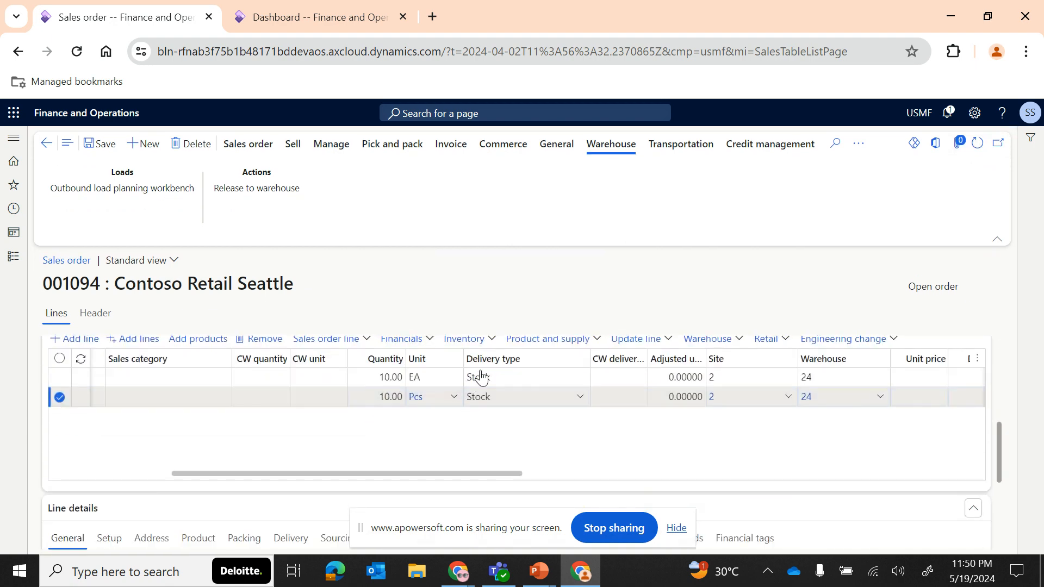
# Set the physical reservation for the A0001 line to 10 at site 2, warehouse 24, and return to the sales order
pyautogui.click(488, 343)
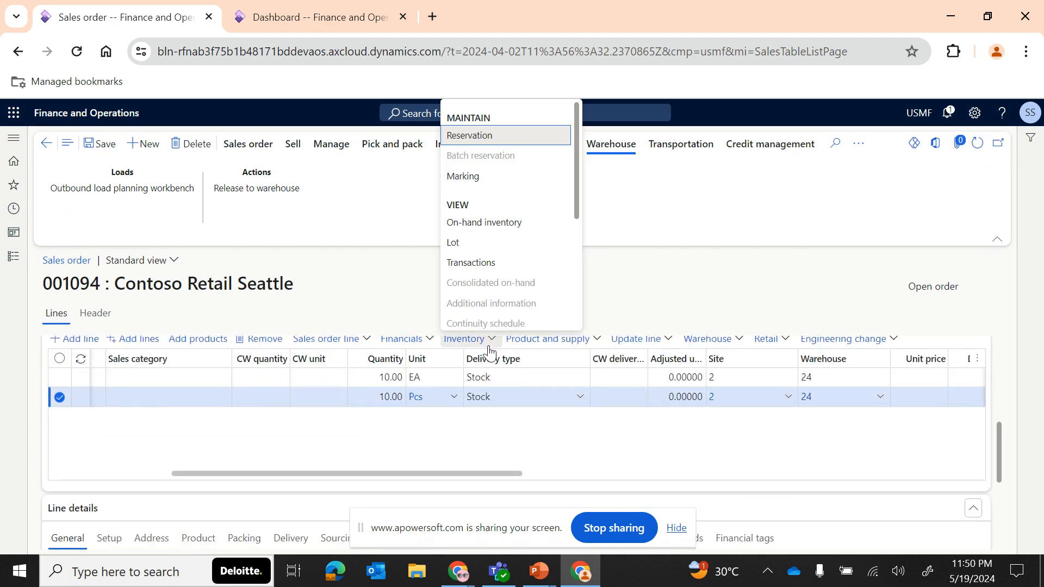
pyautogui.click(493, 137)
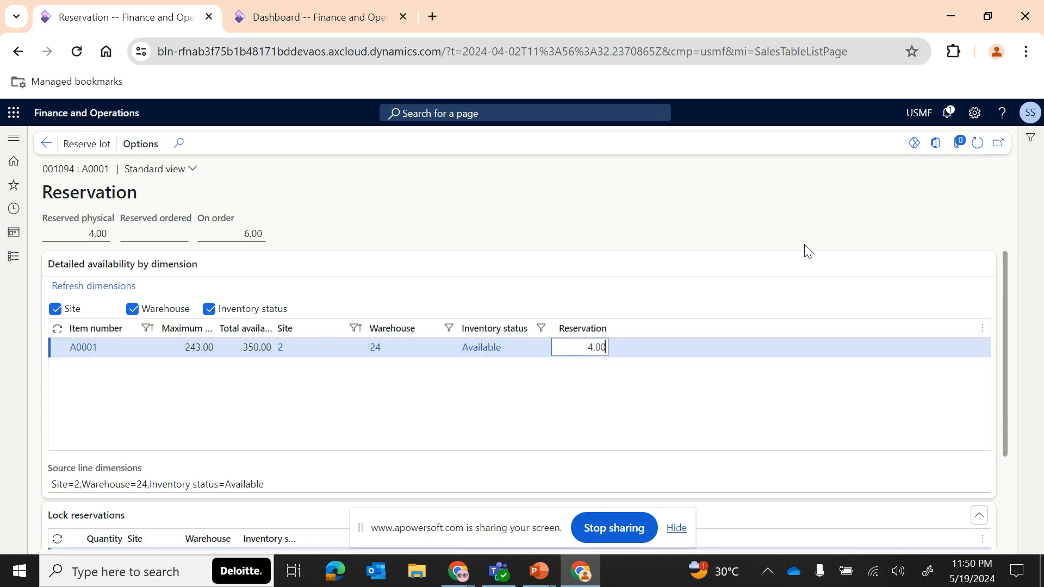
pyautogui.click(593, 346)
pyautogui.write('10')
pyautogui.press('Tab')
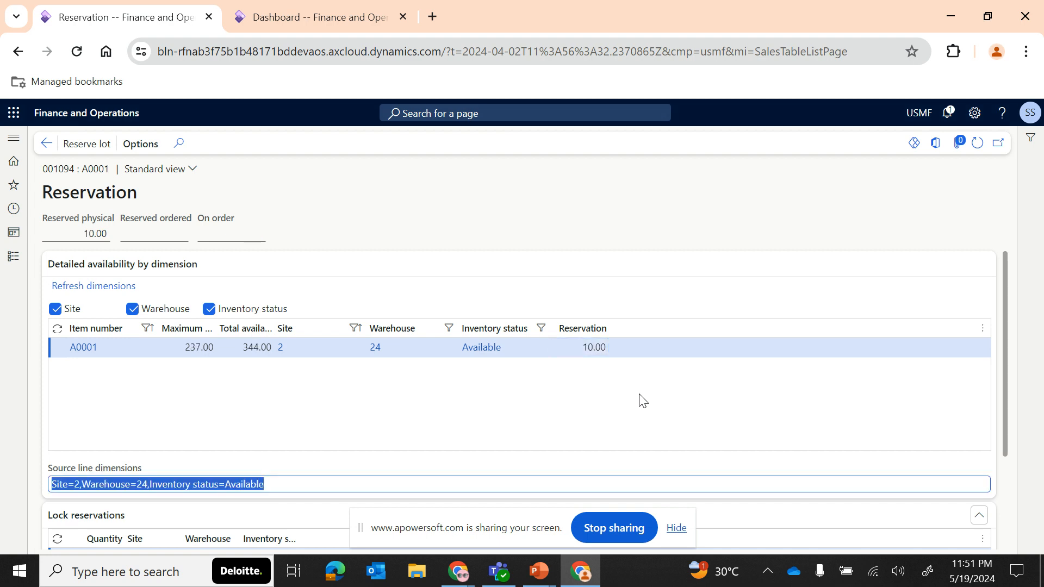
pyautogui.click(46, 143)
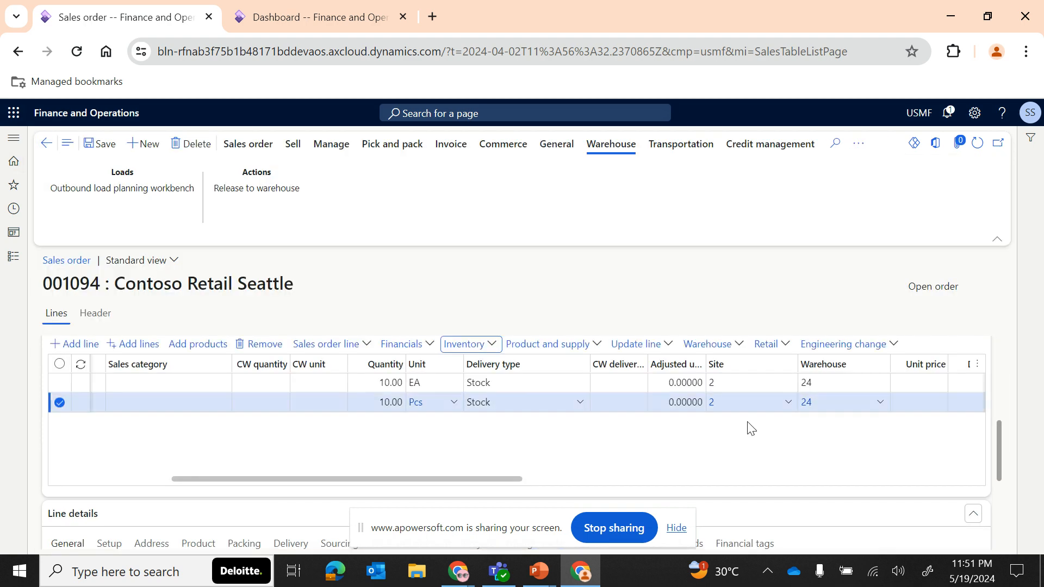
# Reserve 6 units from batch 000032 for the A-WMS-0101 line and return to the sales order
pyautogui.click(623, 391)
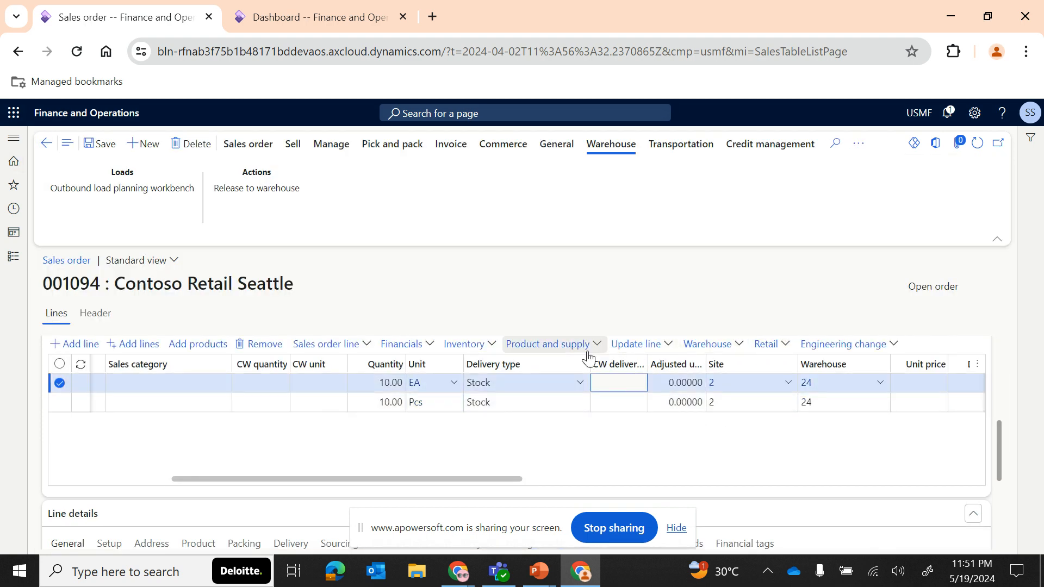
pyautogui.click(494, 348)
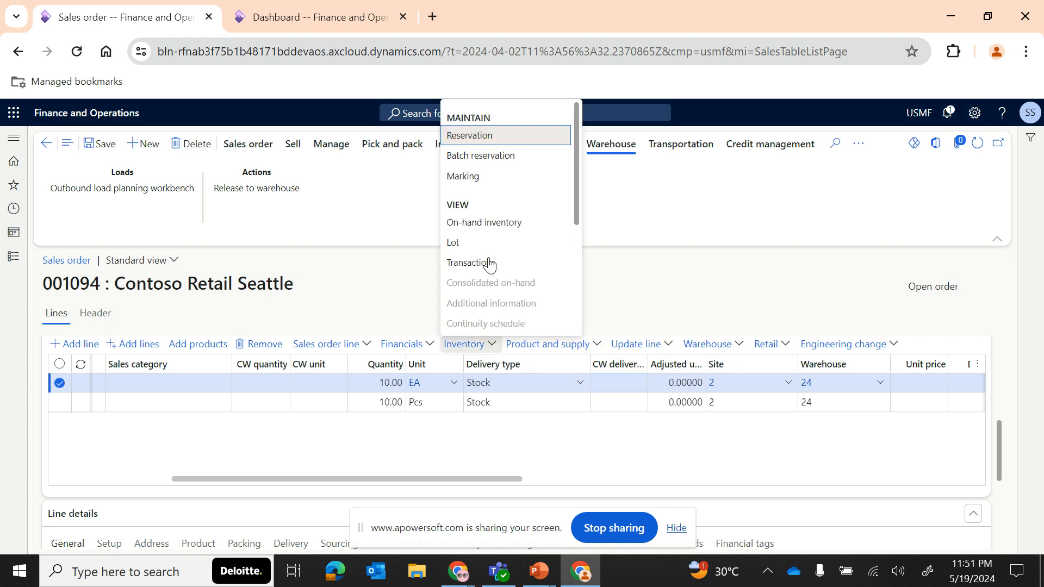
pyautogui.click(478, 138)
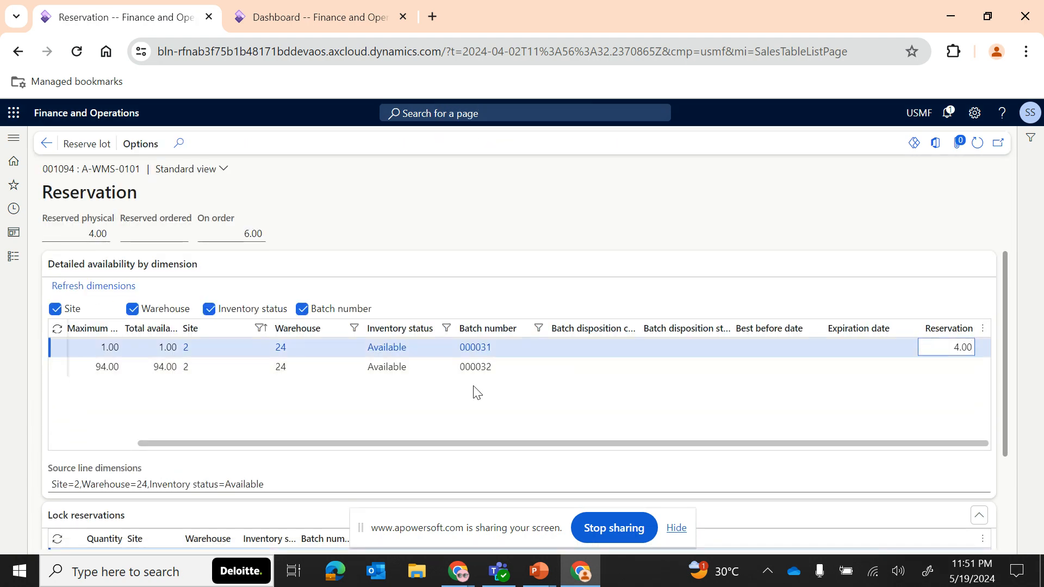
pyautogui.click(962, 367)
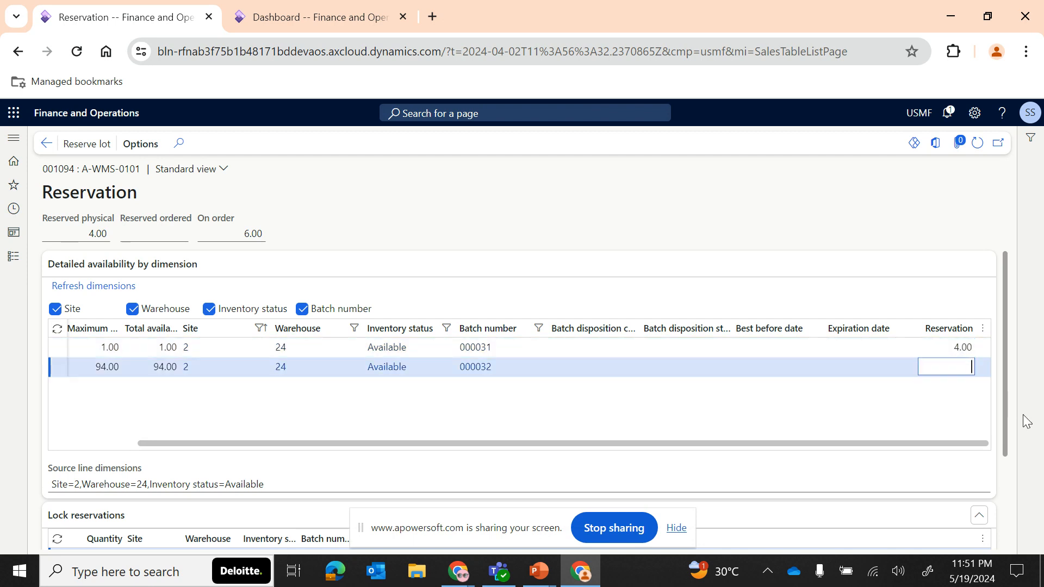
pyautogui.write('6')
pyautogui.press('Tab')
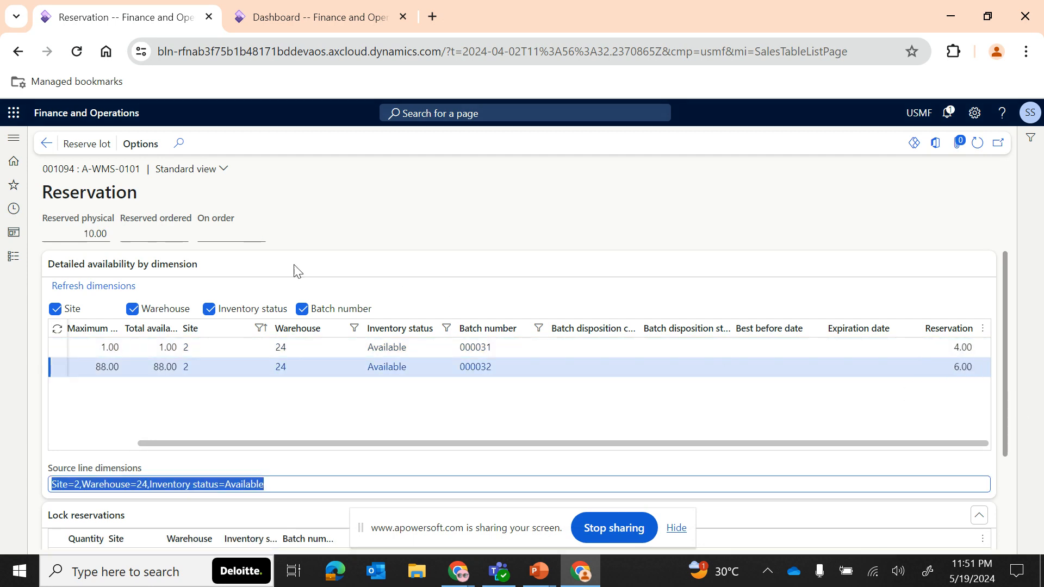
pyautogui.click(47, 144)
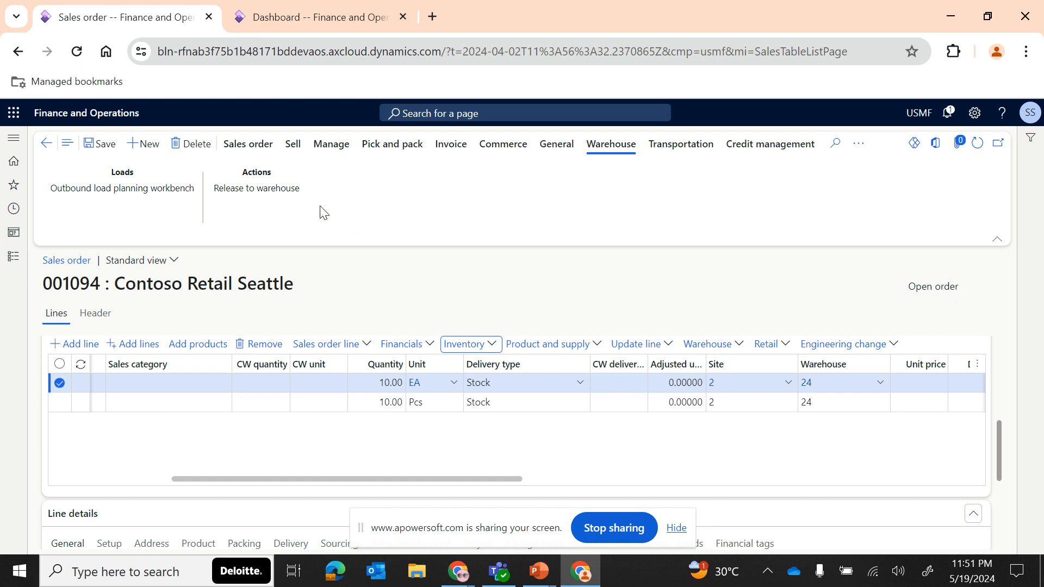
# Release the sales order to the warehouse and expand the resulting messages to read the wave and shipment information
pyautogui.click(283, 194)
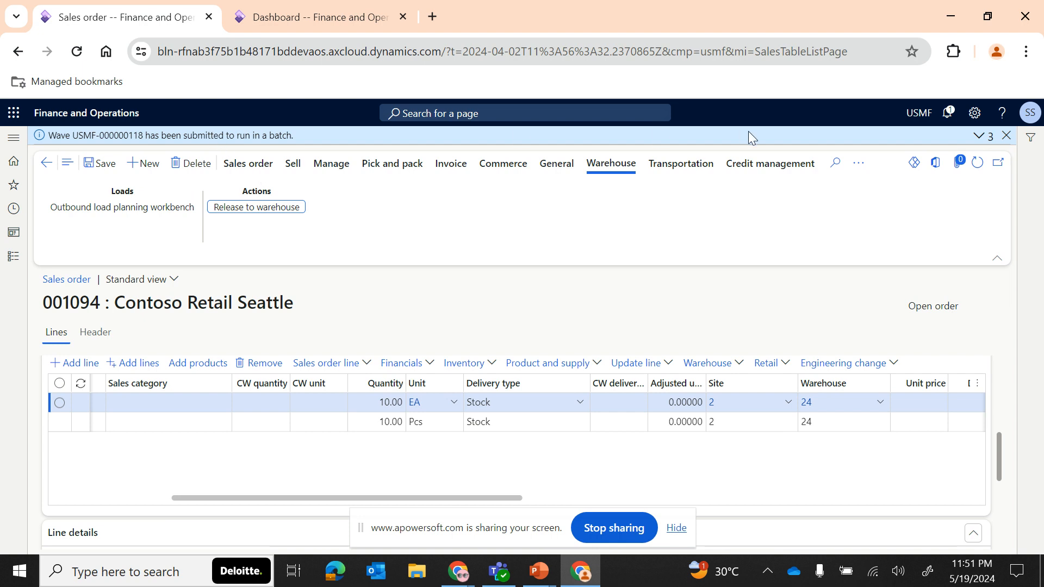
pyautogui.click(978, 136)
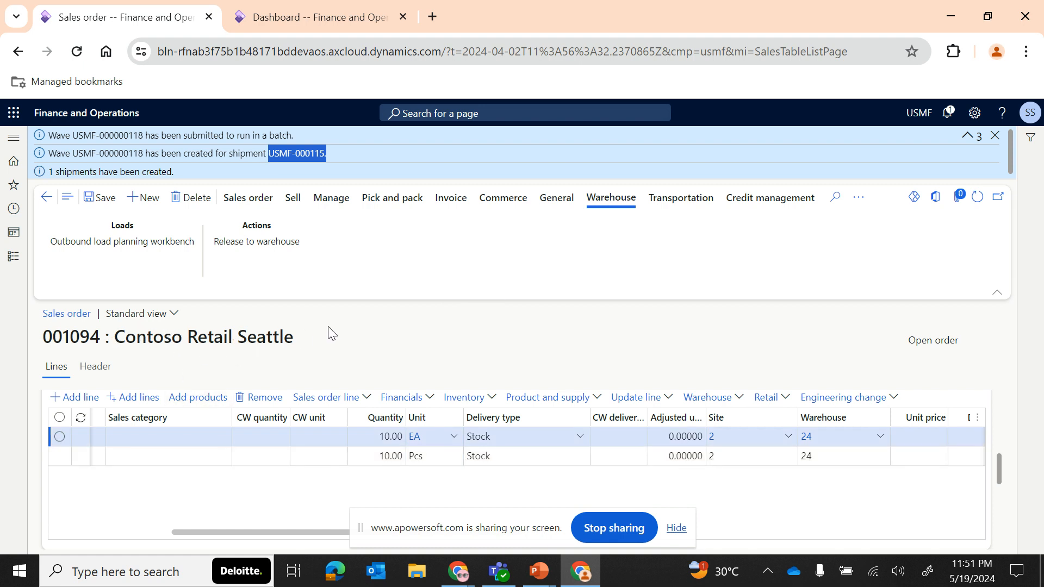
pyautogui.click(324, 156)
# Check the work details for the A-WMS-0101 line and return to the sales order
pyautogui.click(735, 403)
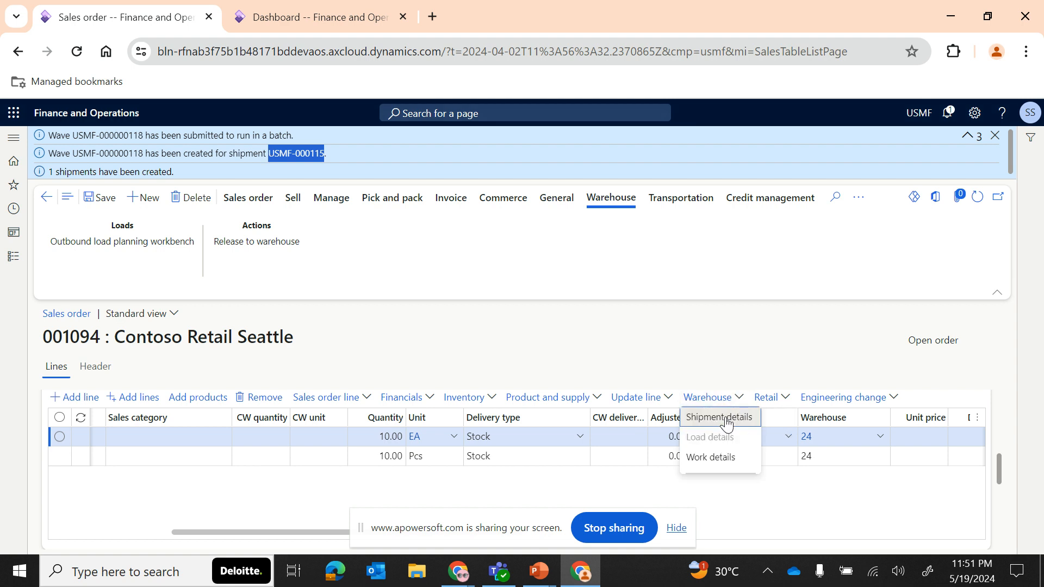
pyautogui.click(708, 458)
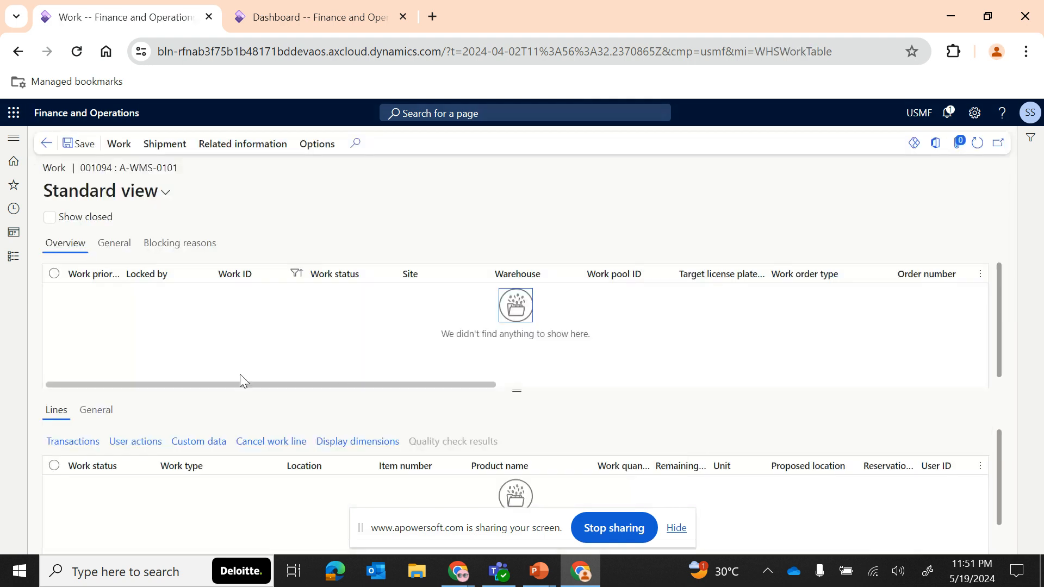
pyautogui.click(47, 144)
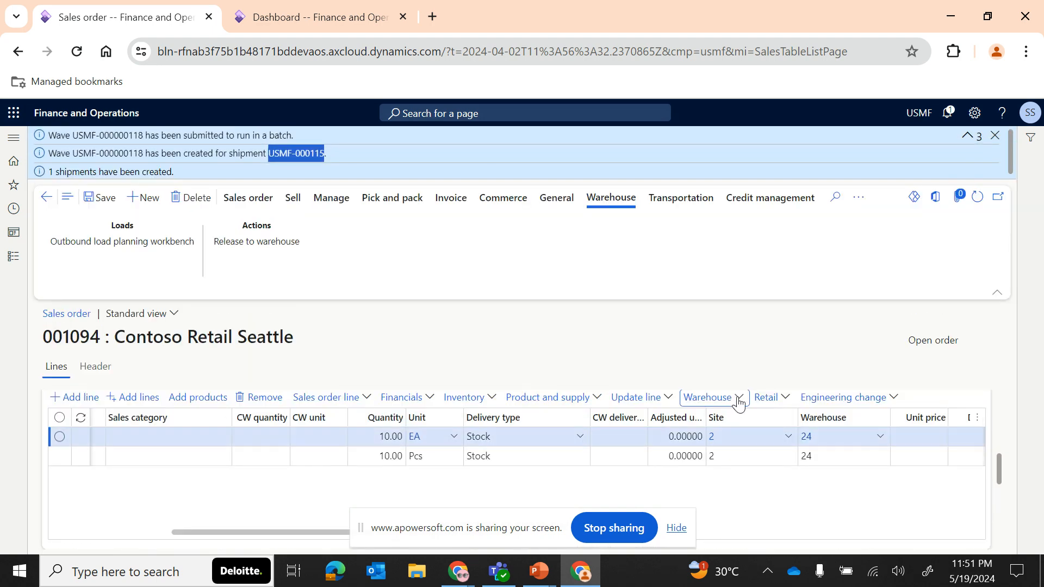
# Open the shipment details for the A-WMS-0101 line
pyautogui.click(740, 398)
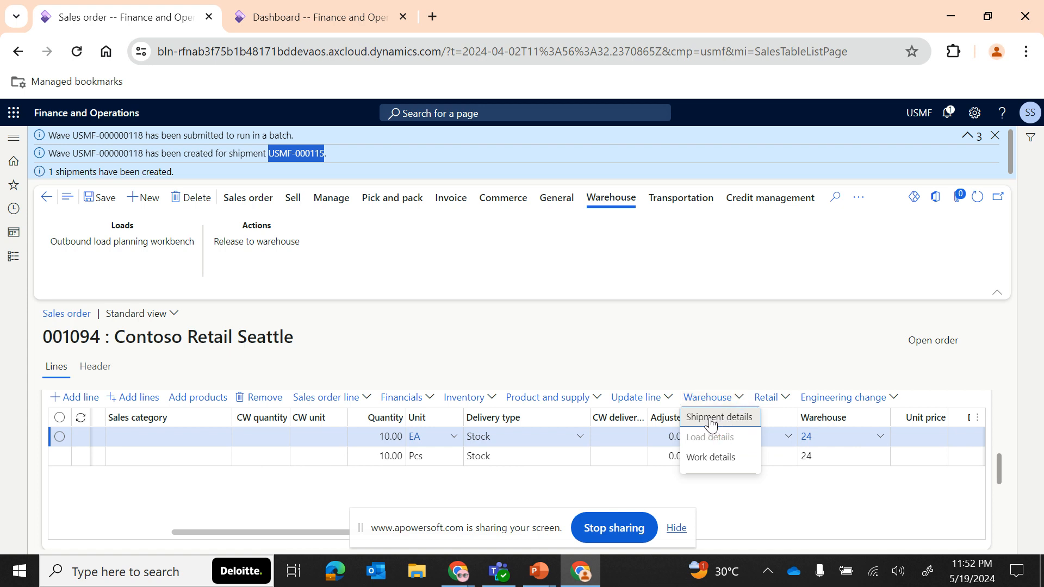
pyautogui.click(626, 339)
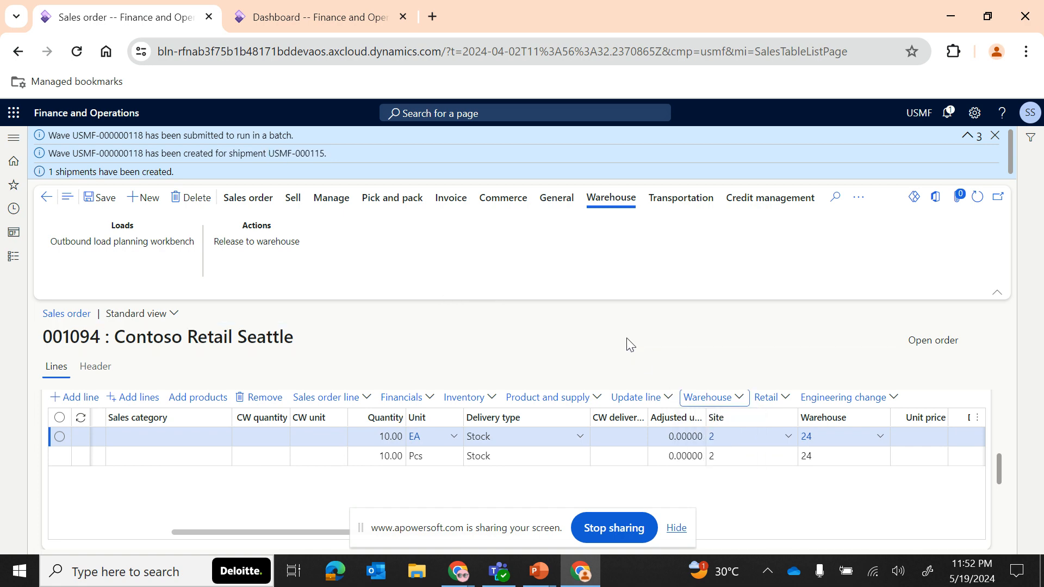
pyautogui.click(730, 402)
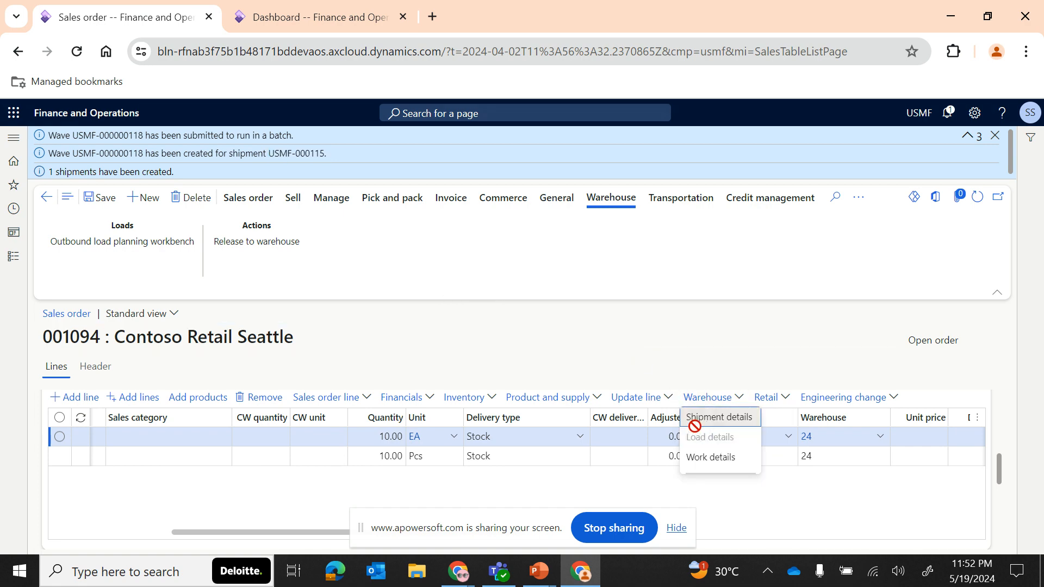
pyautogui.click(697, 417)
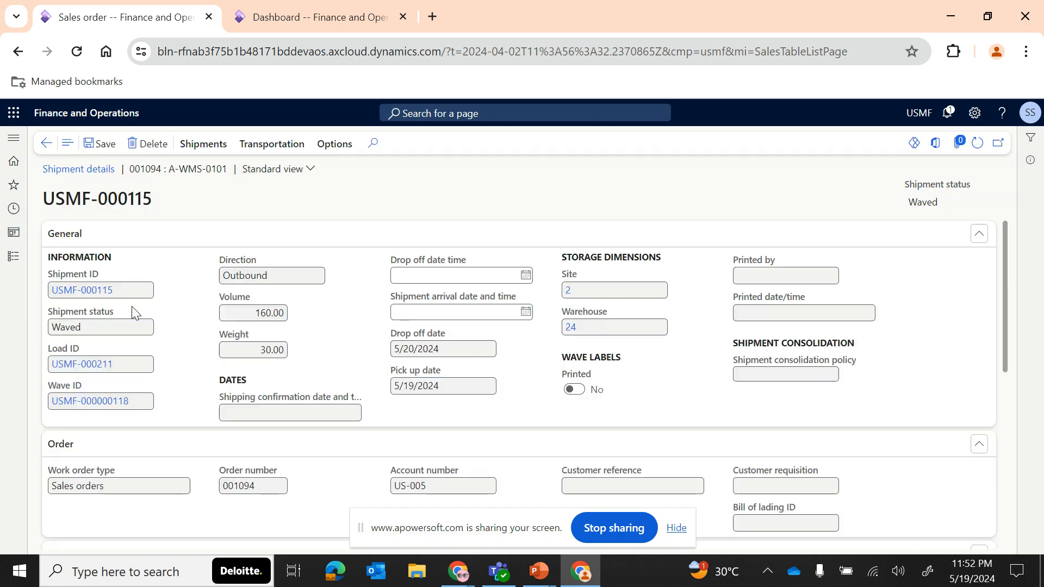
pyautogui.click(13, 256)
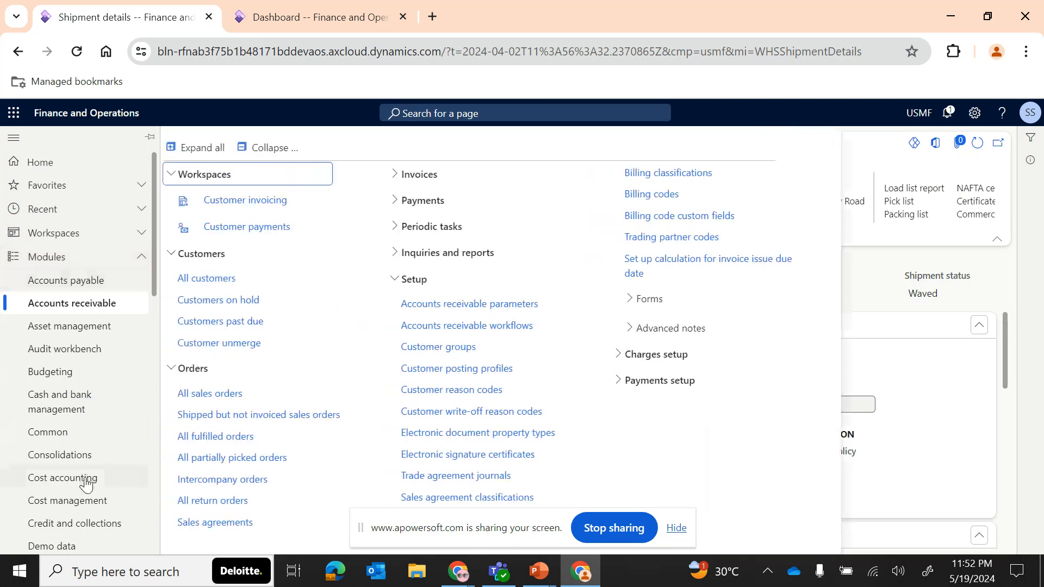
pyautogui.scroll(-5, 87, 481)
pyautogui.click(75, 545)
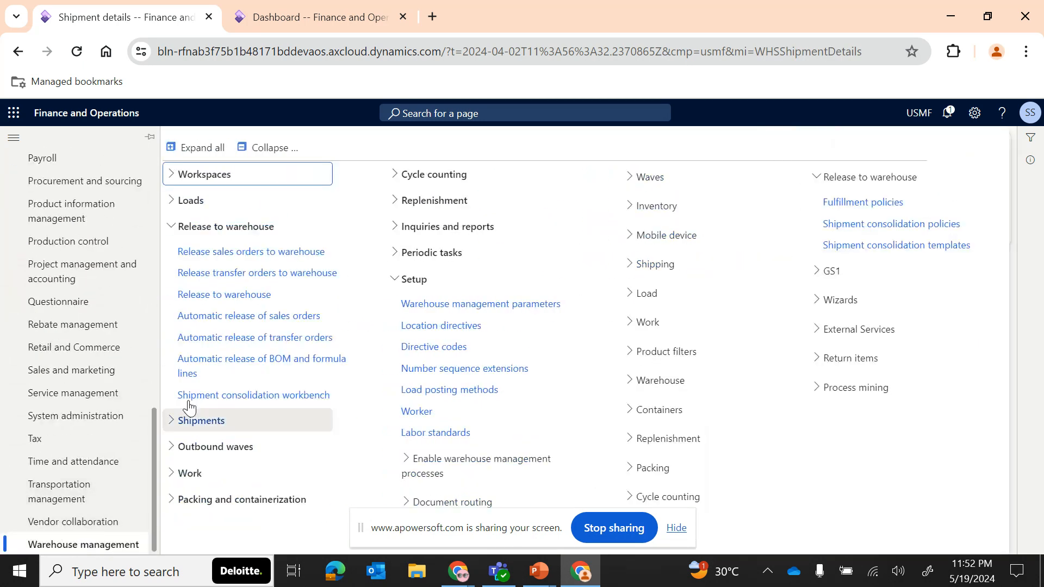
pyautogui.click(201, 421)
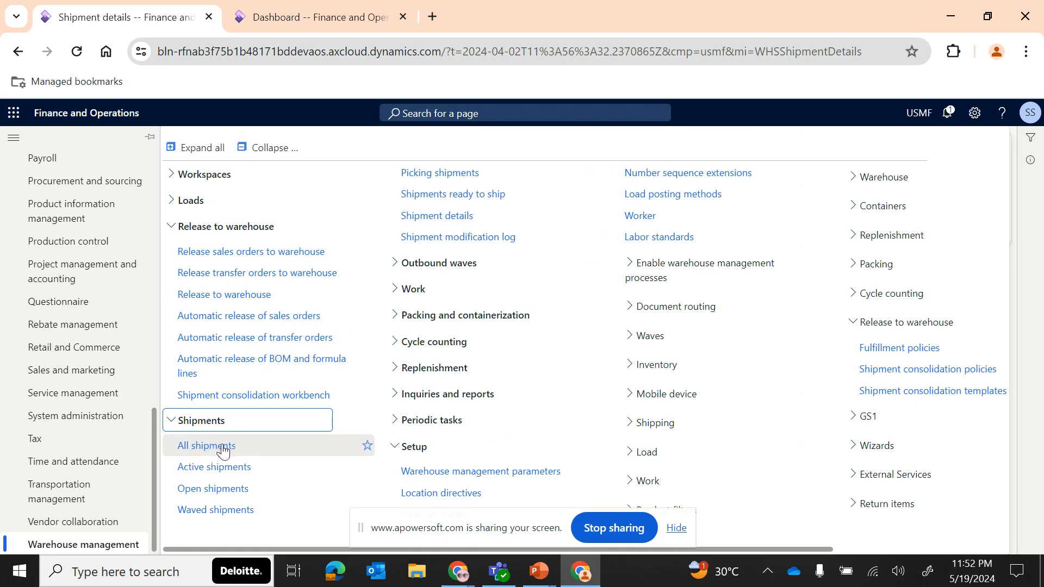
pyautogui.click(1025, 326)
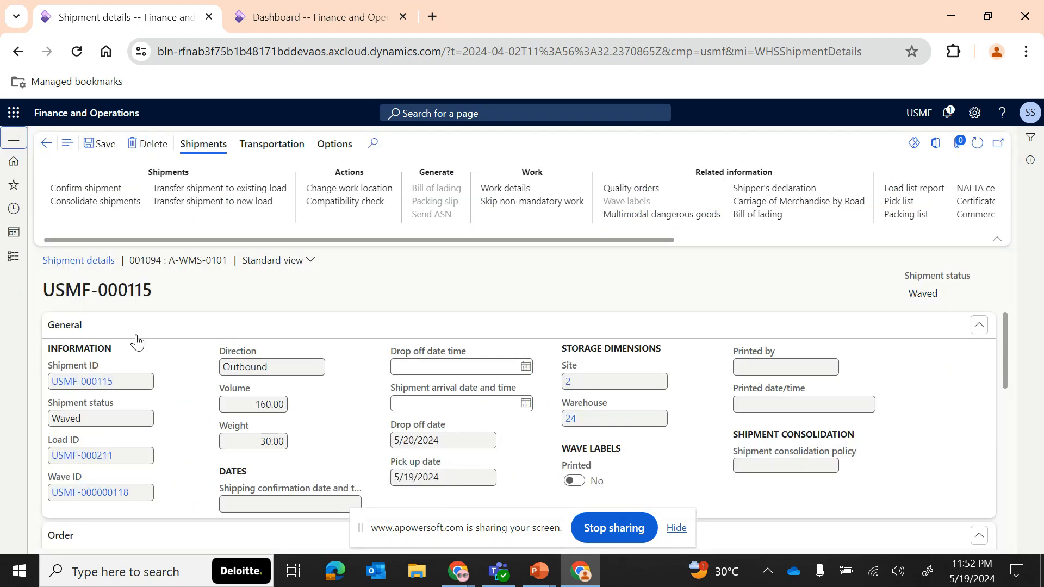
# Examine the shipment's general information, status, order and transportation details, and load line quantities
pyautogui.scroll(-1, 177, 429)
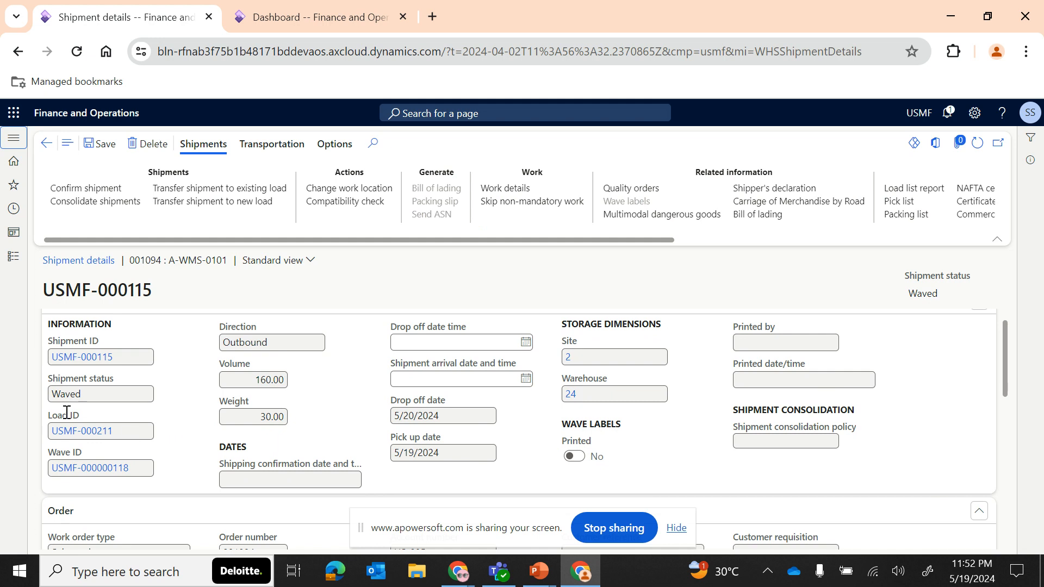
pyautogui.scroll(-1, 353, 440)
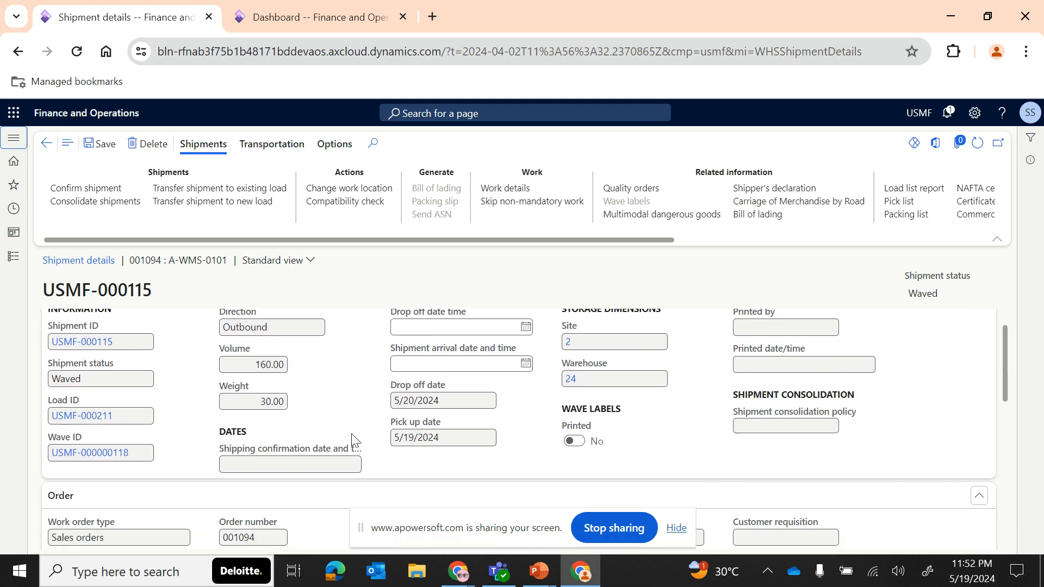
pyautogui.scroll(-8, 354, 439)
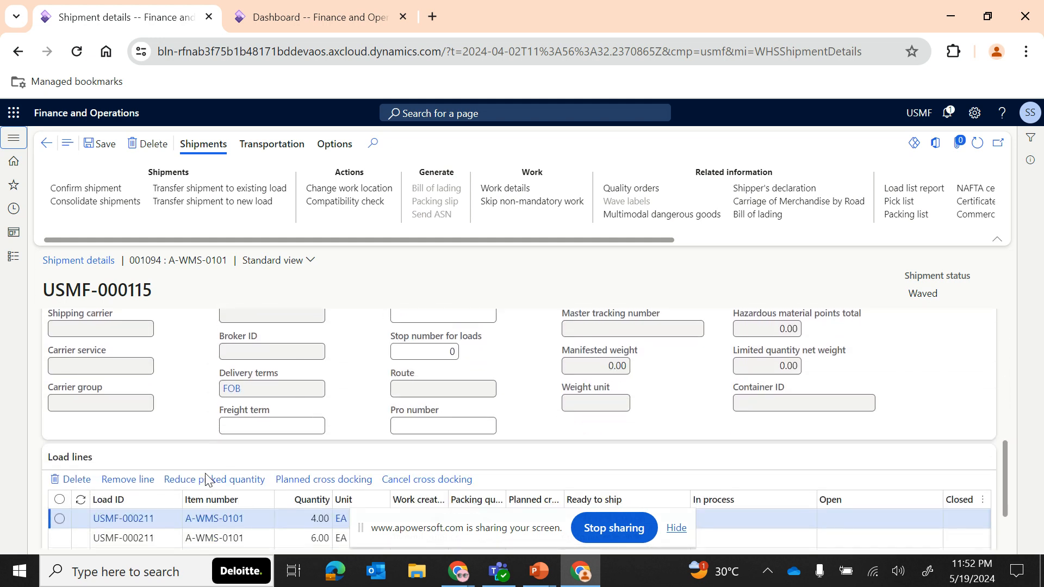
pyautogui.scroll(2, 170, 402)
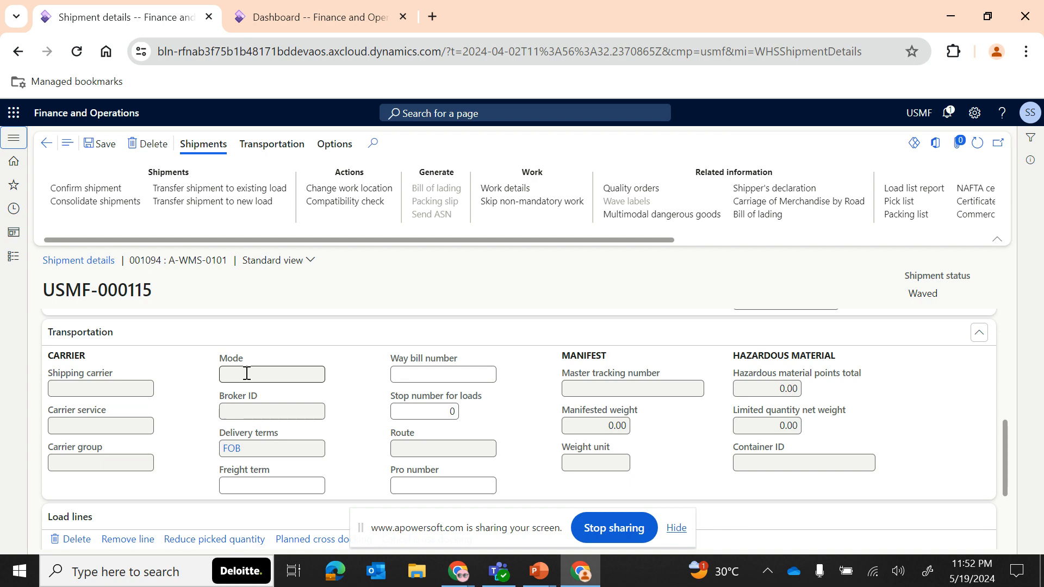
pyautogui.scroll(-4, 172, 424)
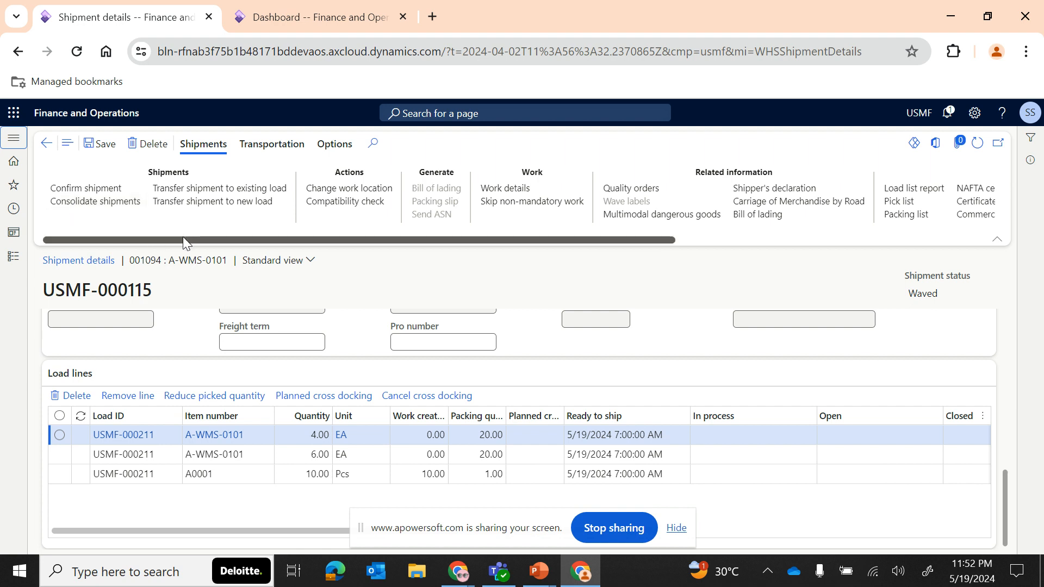
pyautogui.scroll(2, 173, 399)
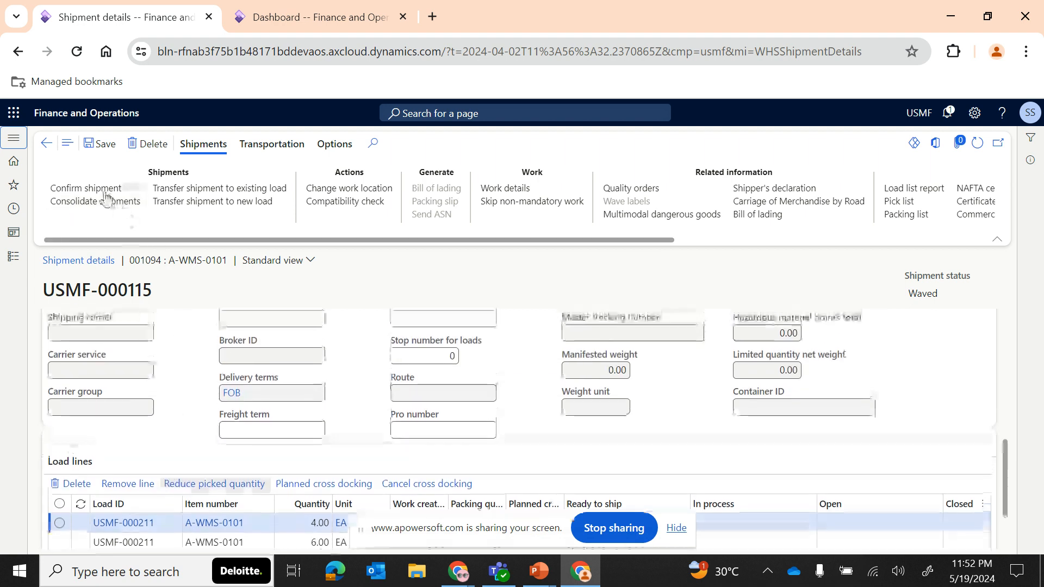
pyautogui.scroll(5, 185, 381)
pyautogui.scroll(3, 197, 405)
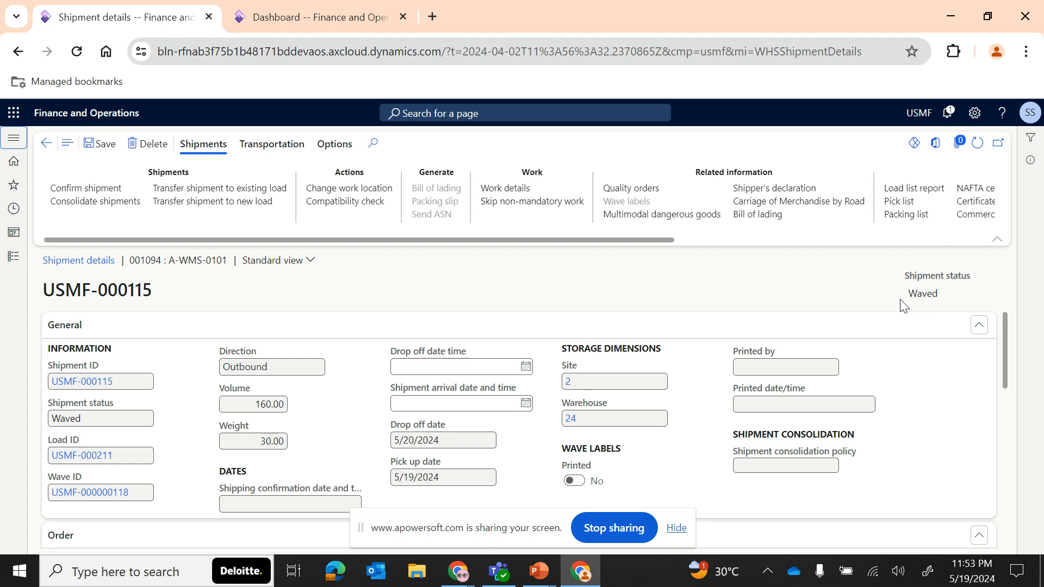
pyautogui.scroll(-10, 387, 416)
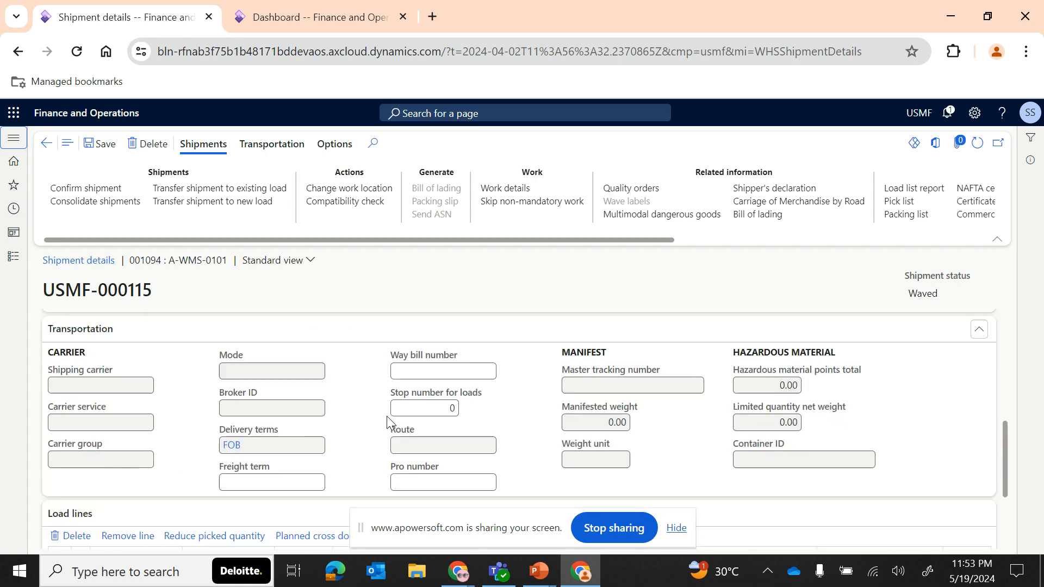
pyautogui.scroll(5, 752, 344)
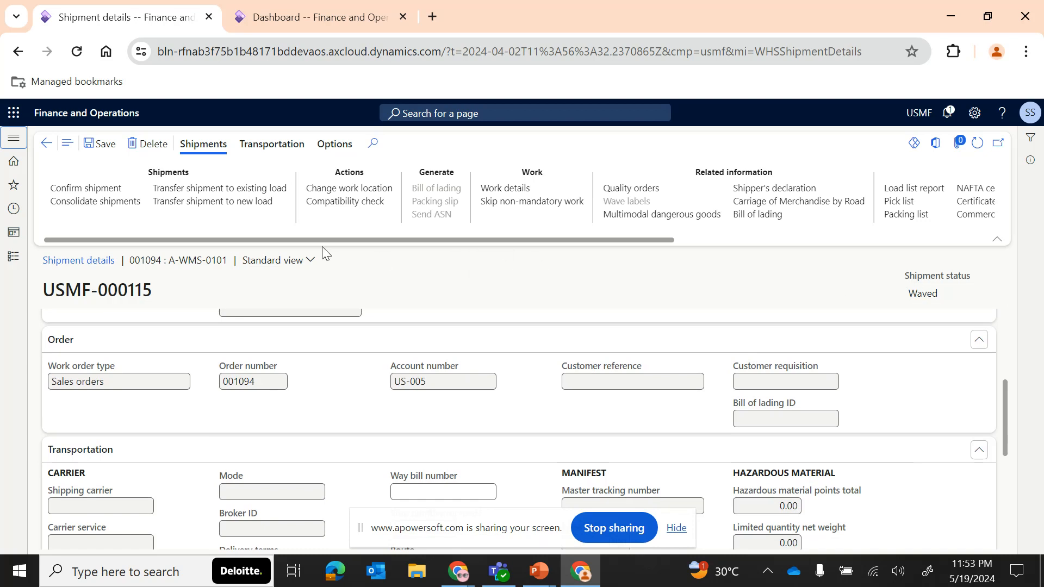
# Try to confirm the shipment, dismiss the resulting notifications, and return to the sales order
pyautogui.click(72, 191)
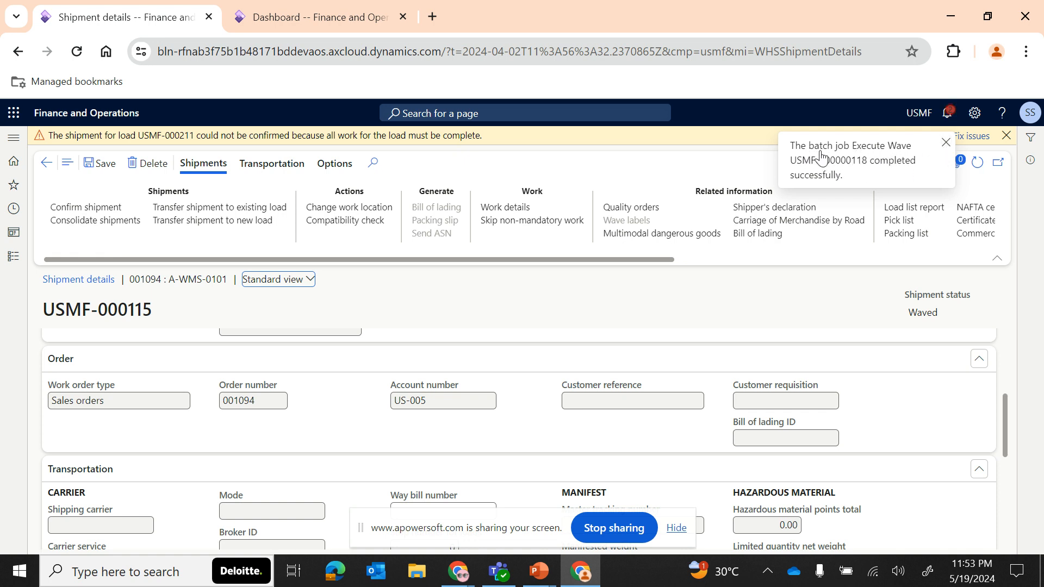
pyautogui.click(945, 142)
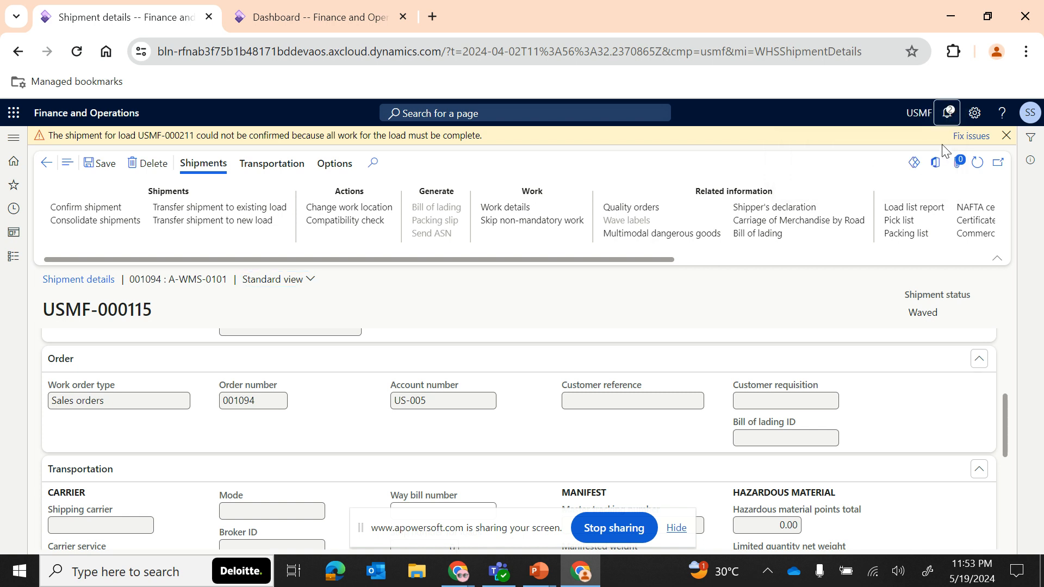
pyautogui.click(1006, 136)
pyautogui.click(40, 149)
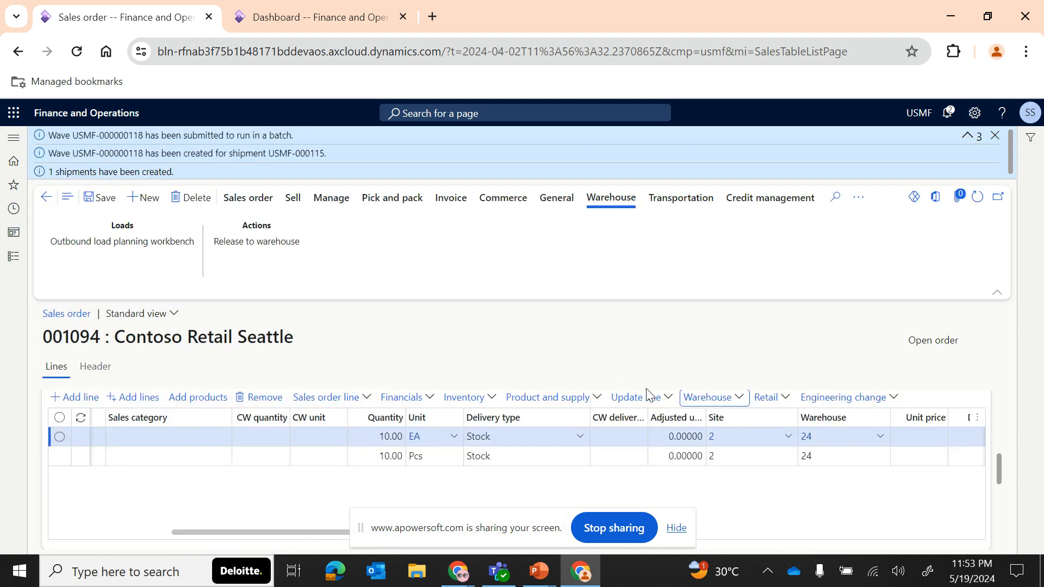
# Dismiss the sales order notifications and open the work details for the second order line, the 10 Pcs line
pyautogui.click(737, 401)
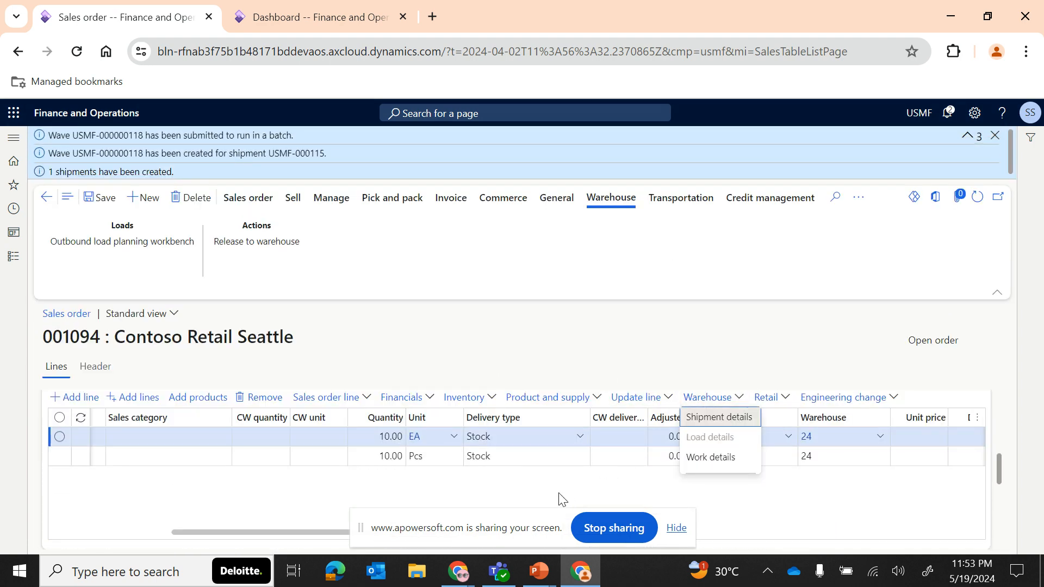
pyautogui.click(529, 477)
pyautogui.click(529, 464)
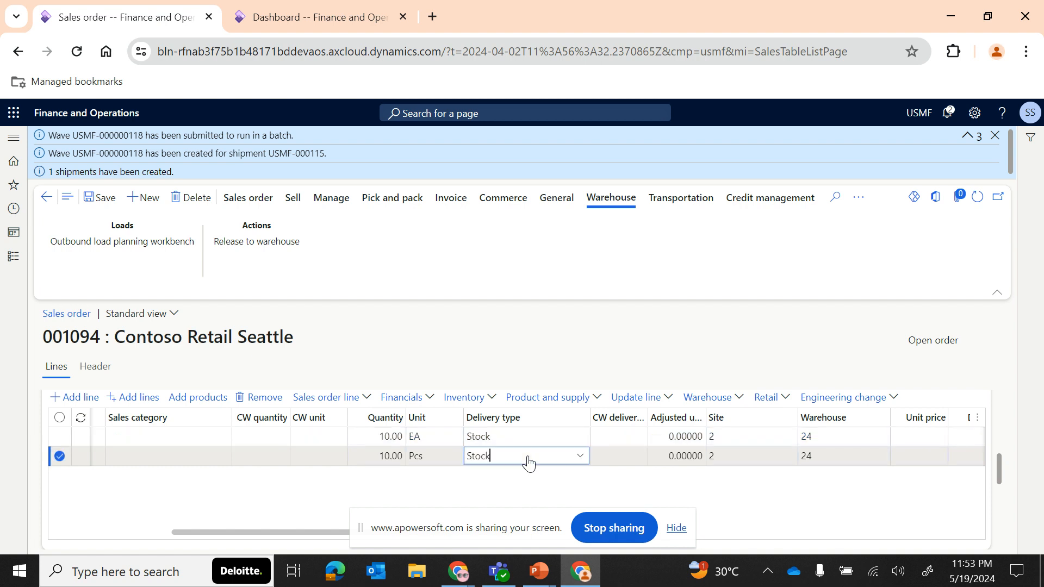
pyautogui.click(995, 134)
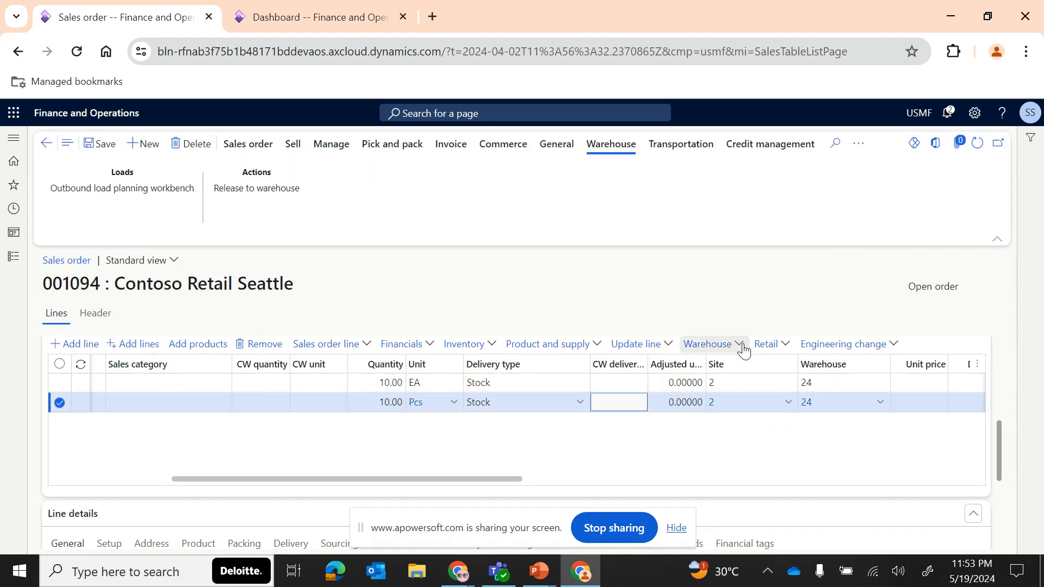
pyautogui.click(706, 344)
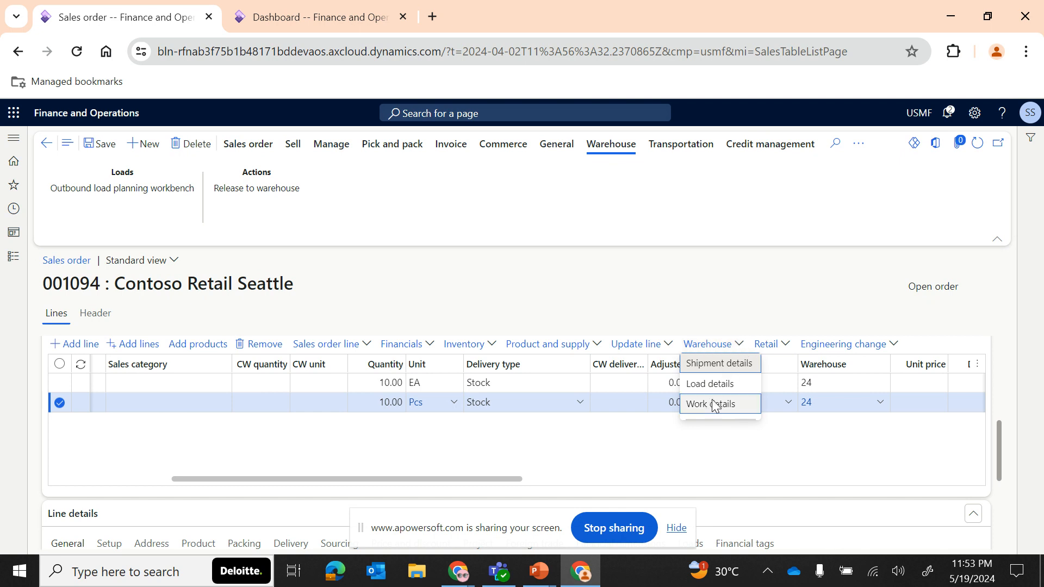
pyautogui.click(712, 404)
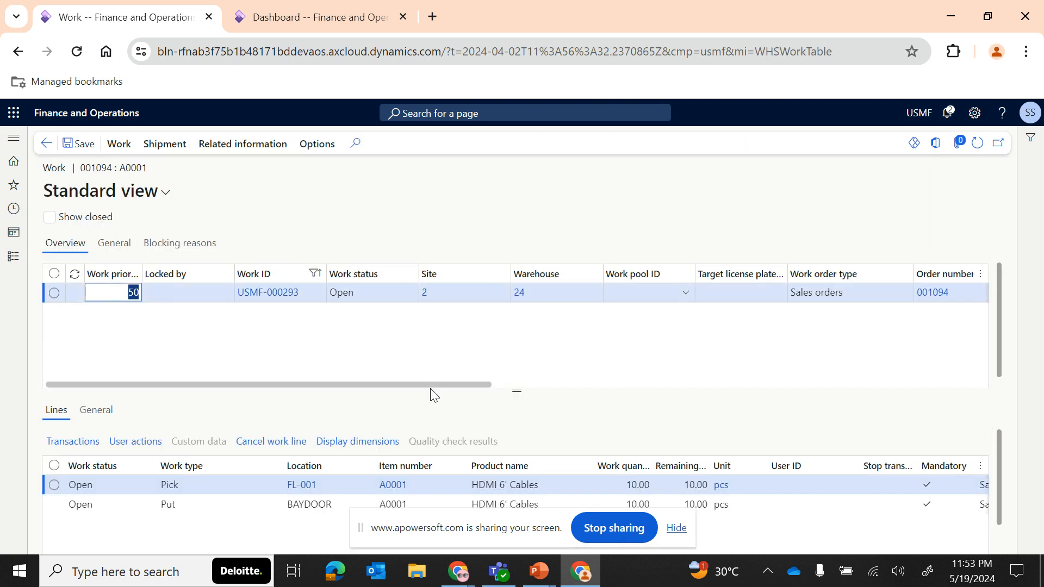
# Review the work header's load, shipment and wave IDs and the pick and put lines for item A0001
pyautogui.click(684, 482)
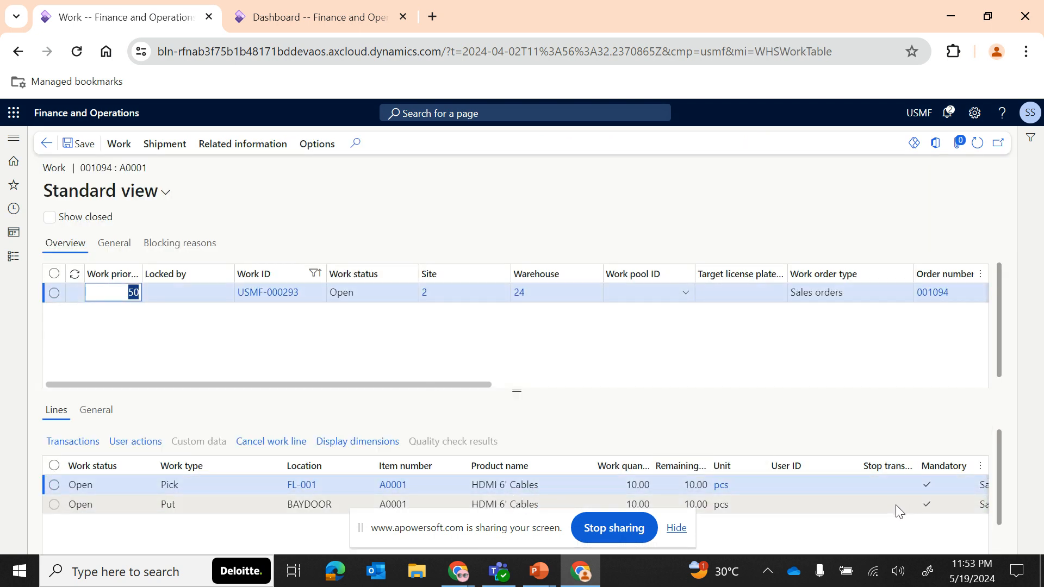
pyautogui.hscroll(5, 896, 504)
pyautogui.hscroll(8, 566, 372)
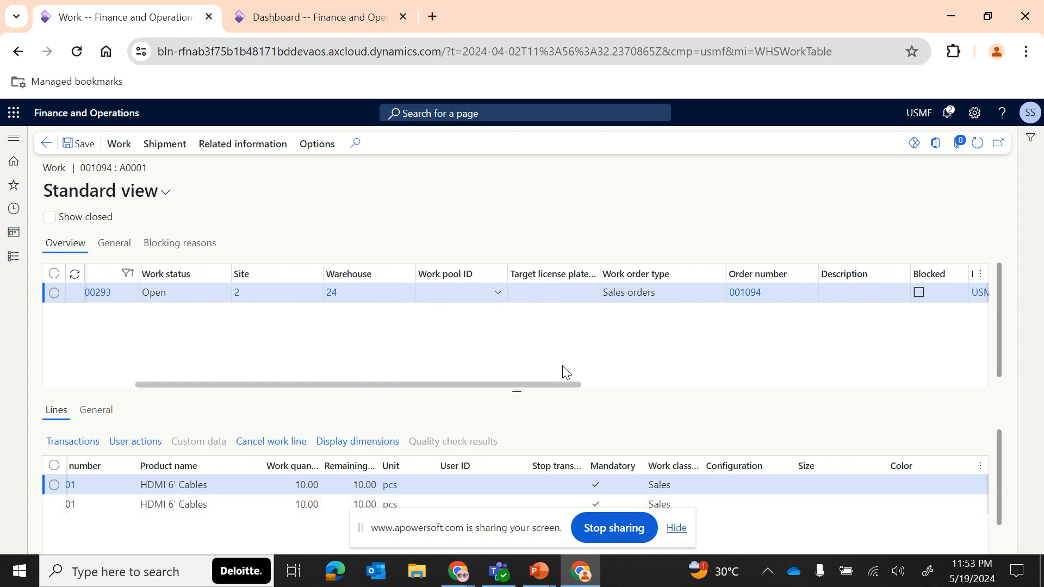
pyautogui.hscroll(1, 565, 371)
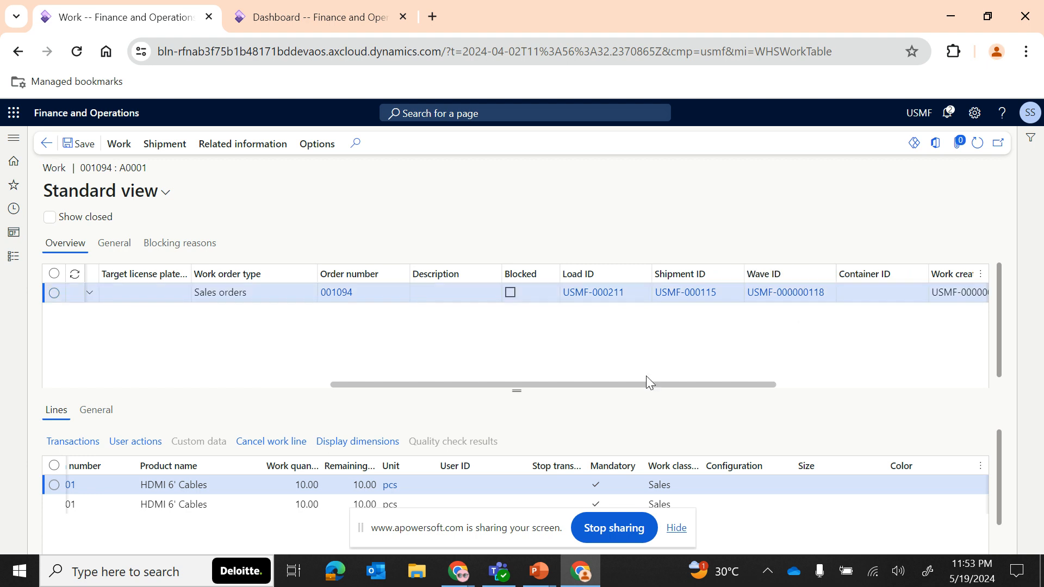
pyautogui.hscroll(-8, 334, 369)
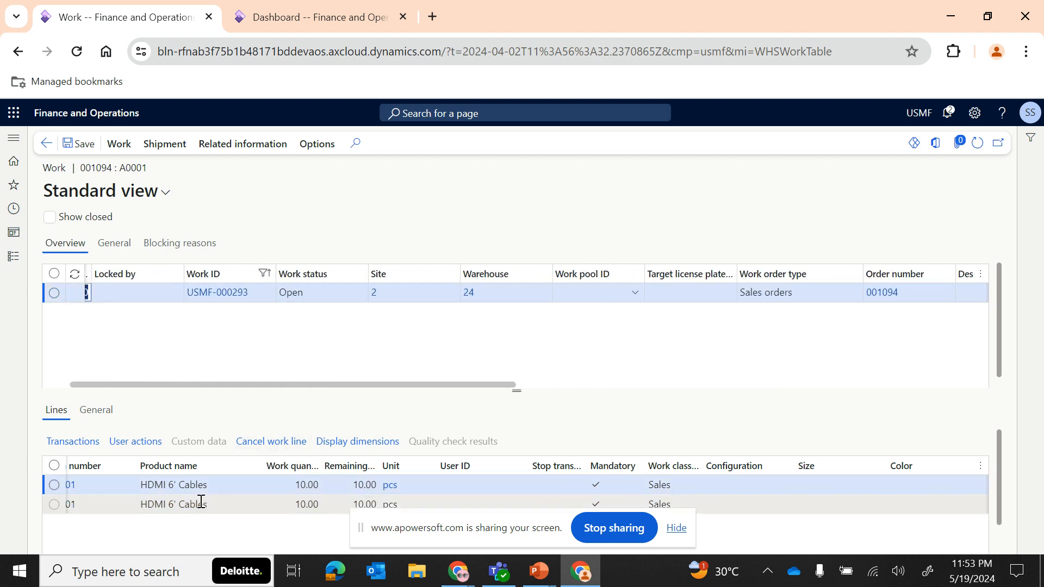
pyautogui.hscroll(-5, 197, 499)
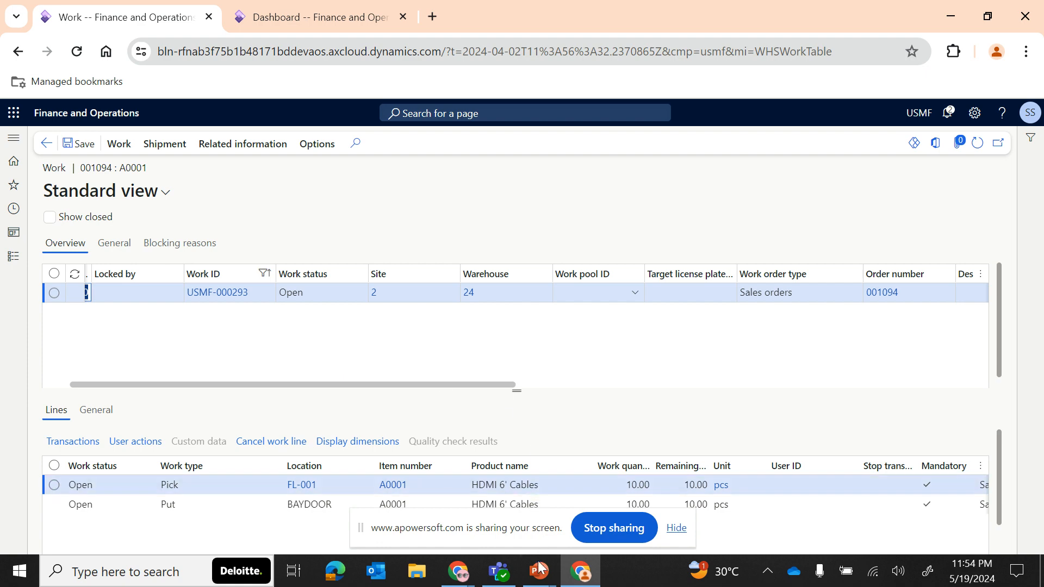
# Switch to the PowerPoint slide show to view the Shipment & Fulfillment policy slide, and return to the work details
pyautogui.moveTo(538, 571)
pyautogui.click(562, 500)
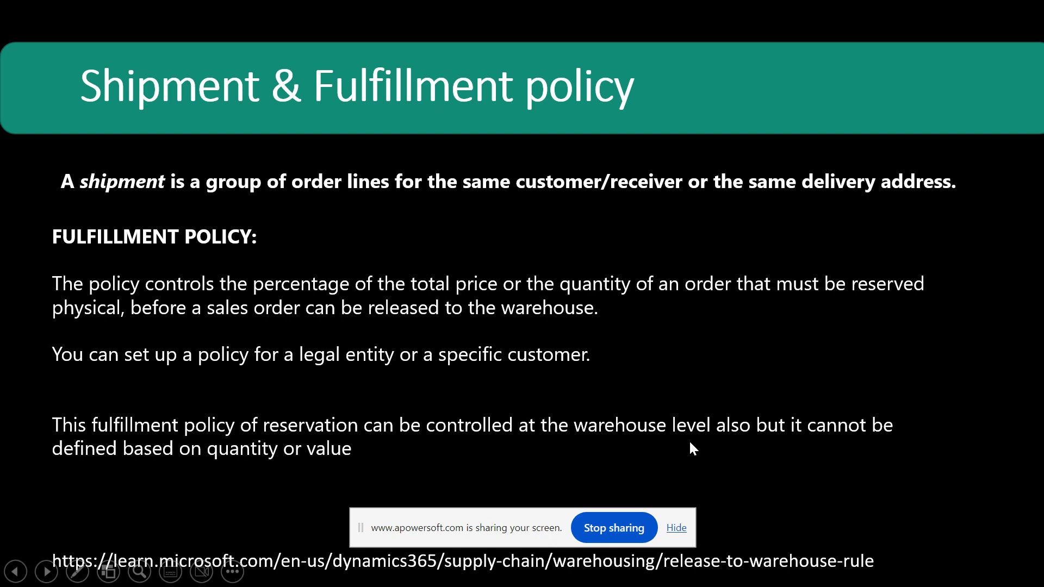
pyautogui.hotkey('alt', 'Tab')
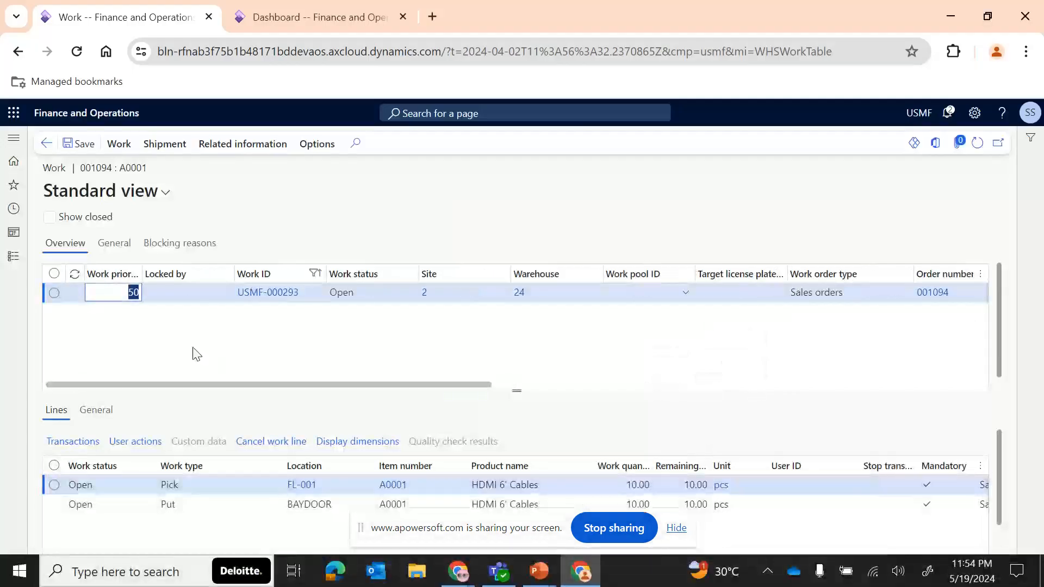
# Open the Warehouses page from the warehouse setup of the Warehouse management module
pyautogui.click(9, 260)
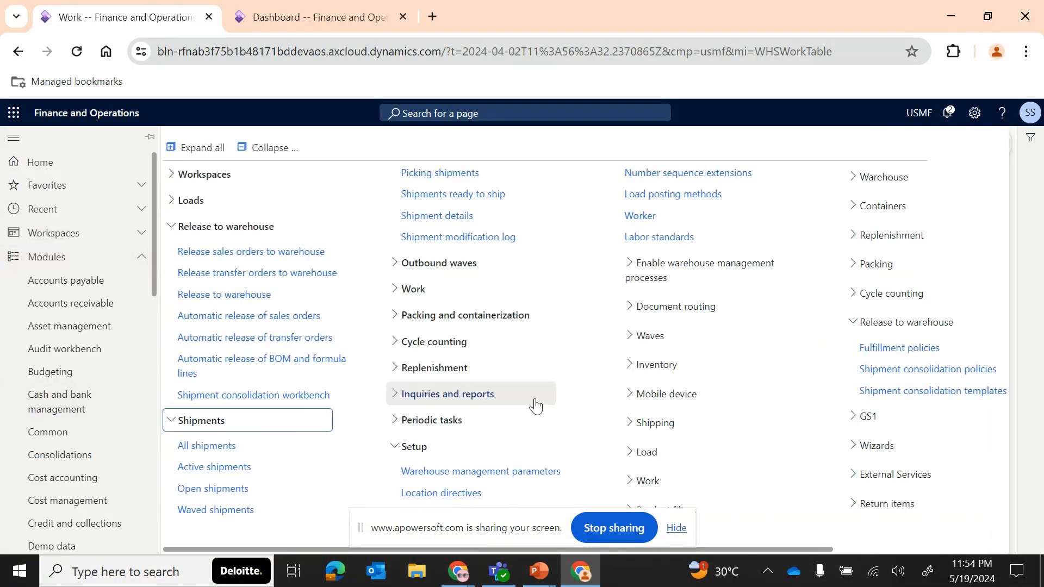
pyautogui.scroll(-3, 609, 419)
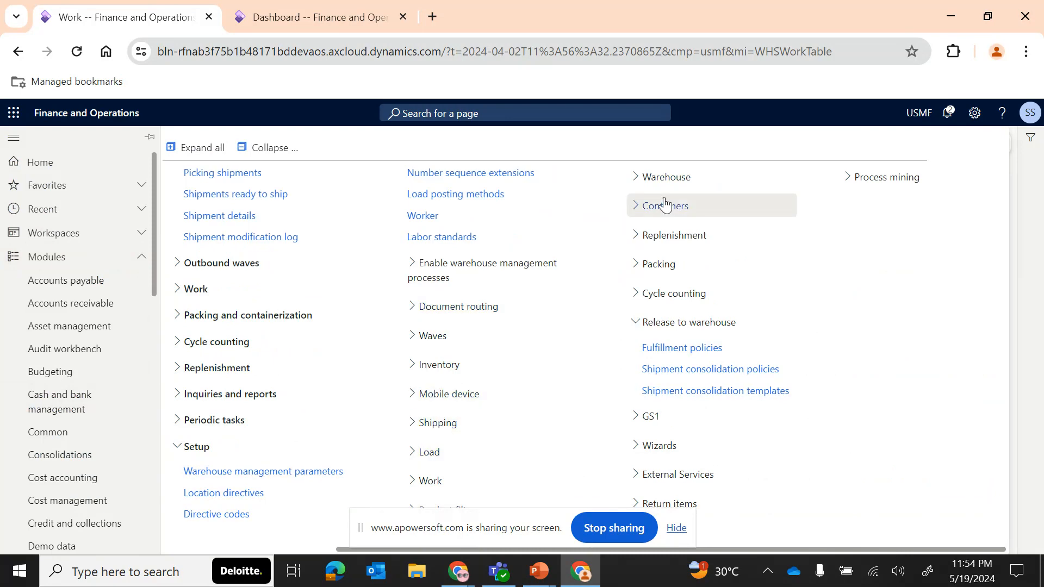
pyautogui.scroll(3, 272, 312)
pyautogui.scroll(-10, 54, 409)
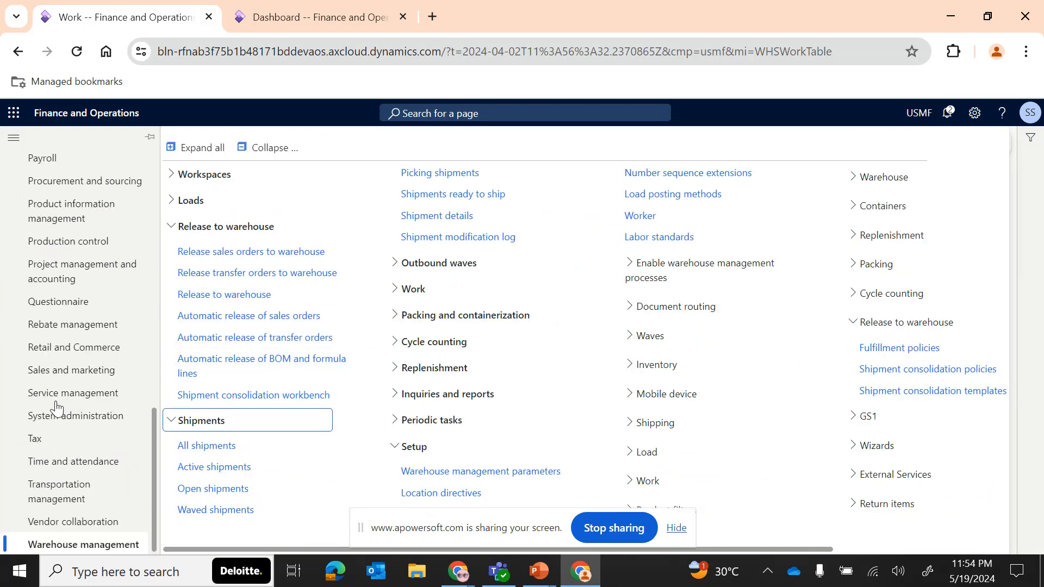
pyautogui.click(269, 148)
pyautogui.click(184, 462)
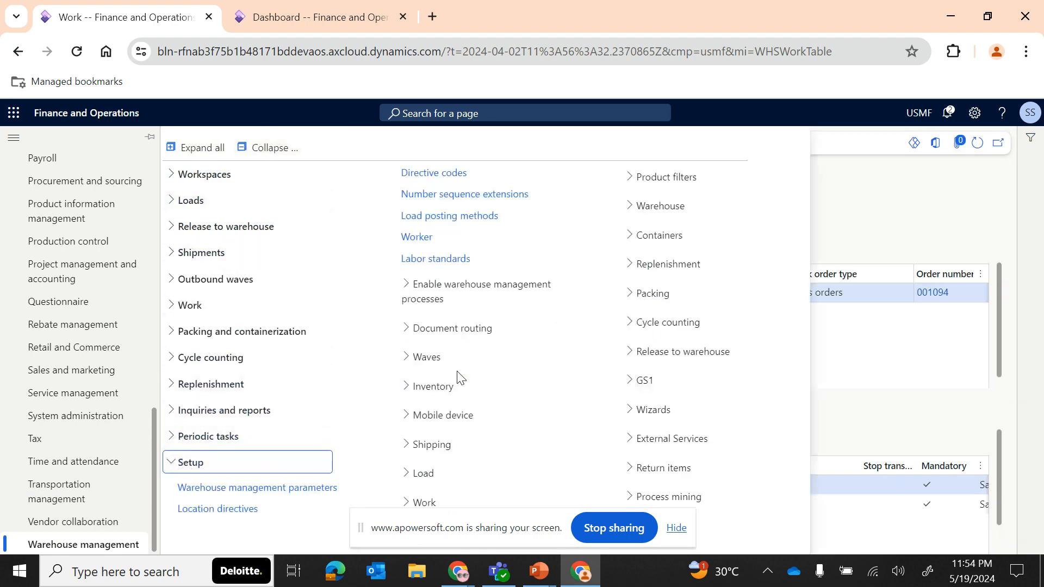
pyautogui.click(655, 207)
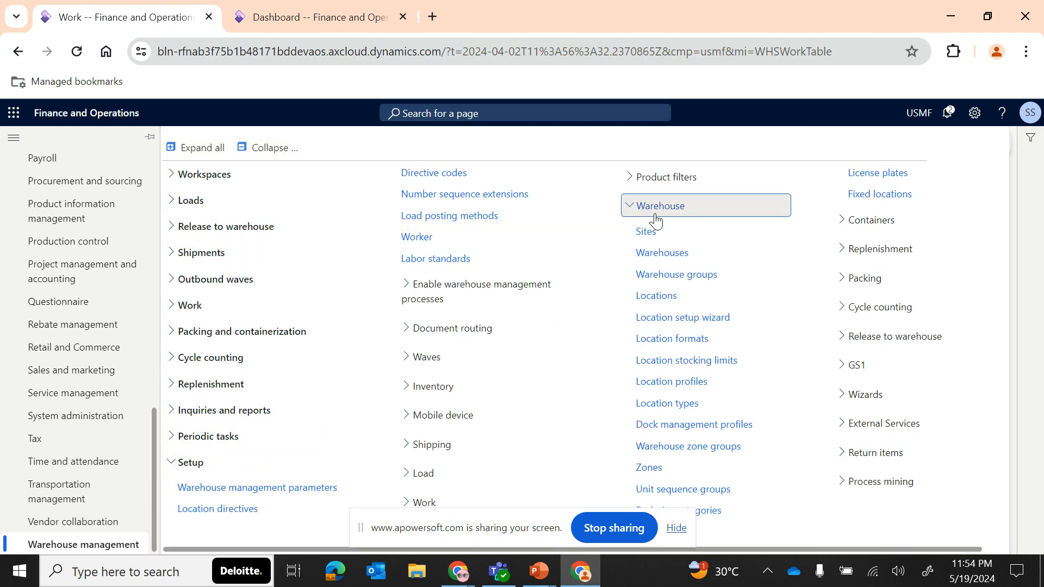
pyautogui.click(660, 257)
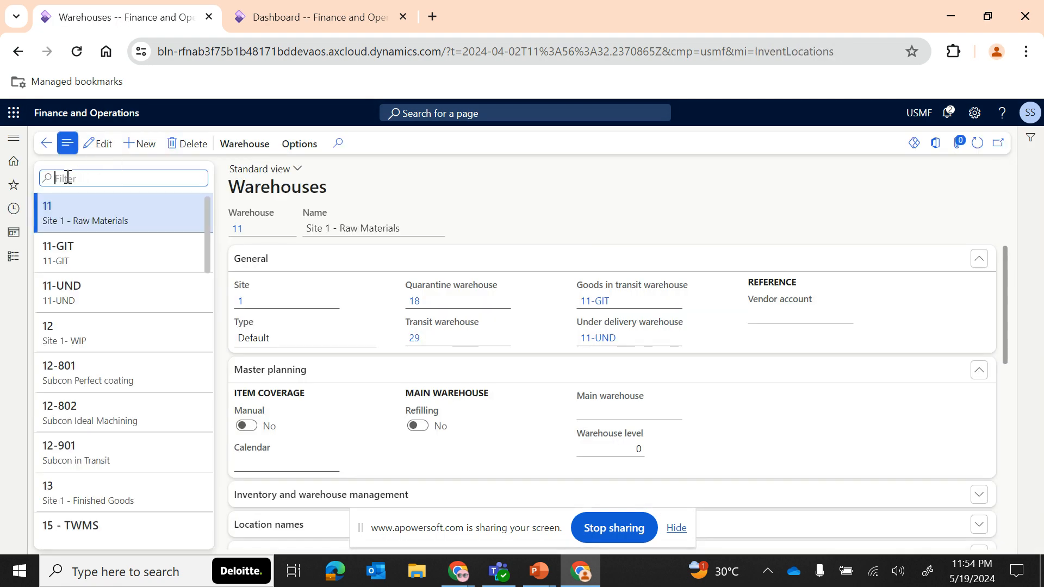
# Find warehouse 24 and check the options of its Requirement for inventory reservation setting without changing it
pyautogui.write('24')
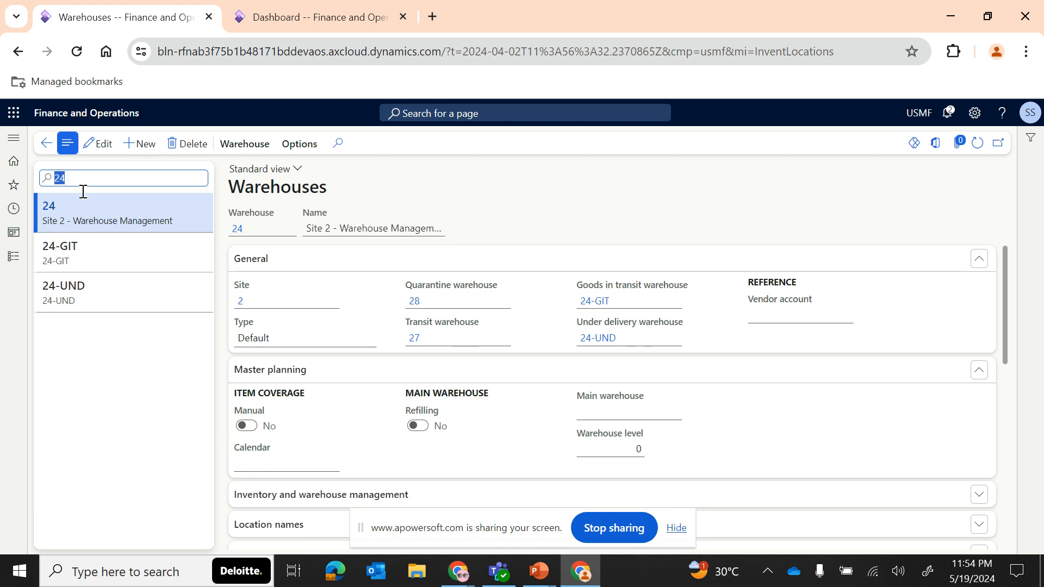
pyautogui.scroll(-6, 478, 403)
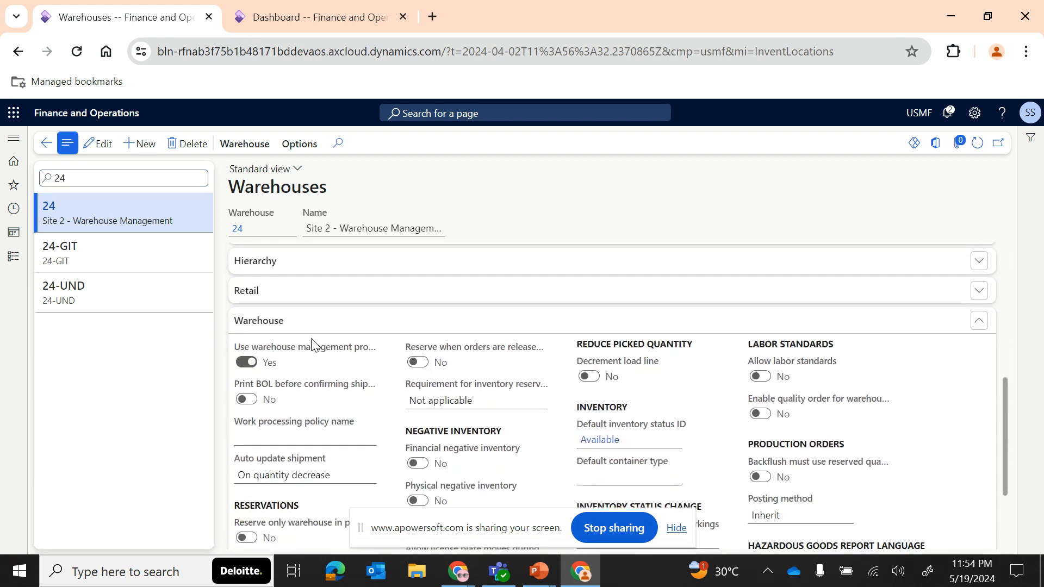
pyautogui.click(542, 401)
pyautogui.moveTo(487, 387)
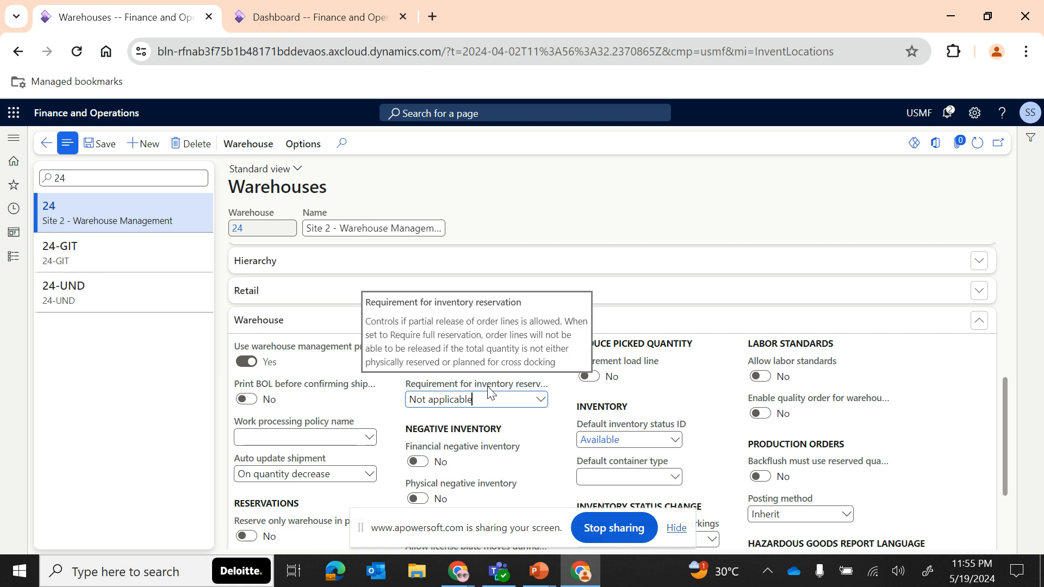
pyautogui.click(540, 401)
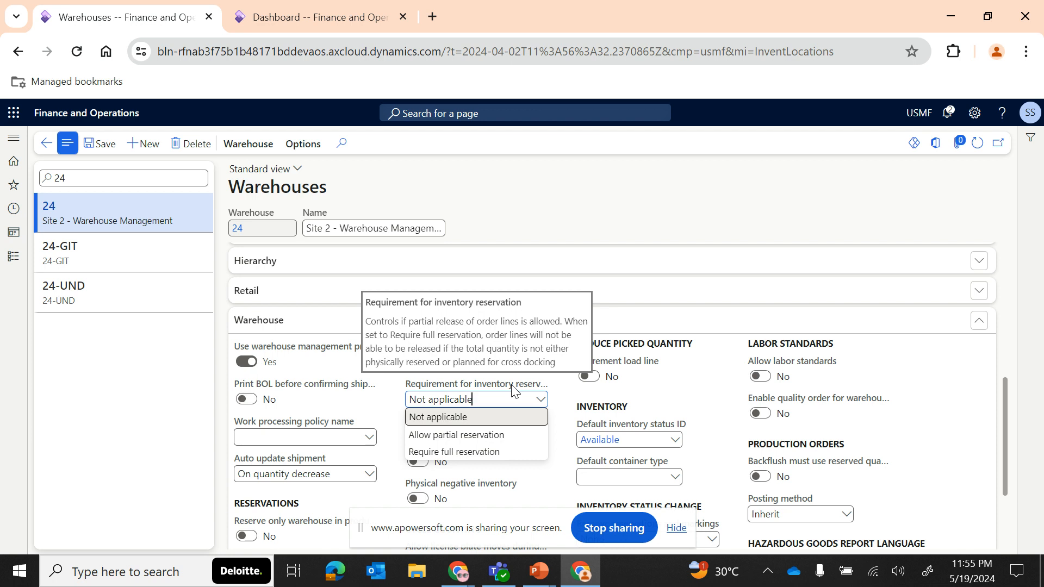
pyautogui.click(563, 390)
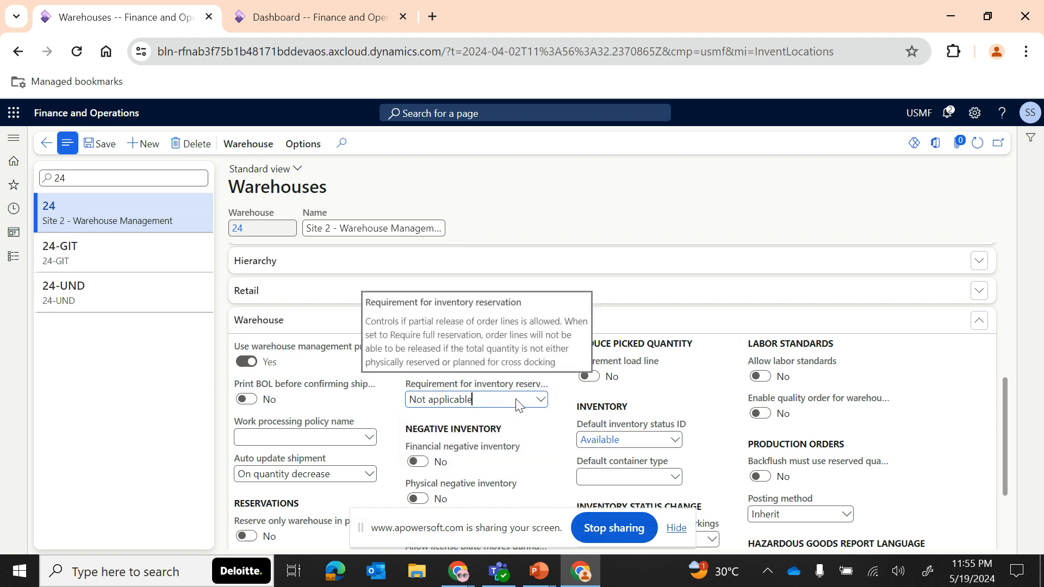
# Switch to the PowerPoint slide show, advance to the "Why to consolidate Shipment.?" slide and move the screen-sharing bar off the diagram
pyautogui.moveTo(549, 572)
pyautogui.click(619, 489)
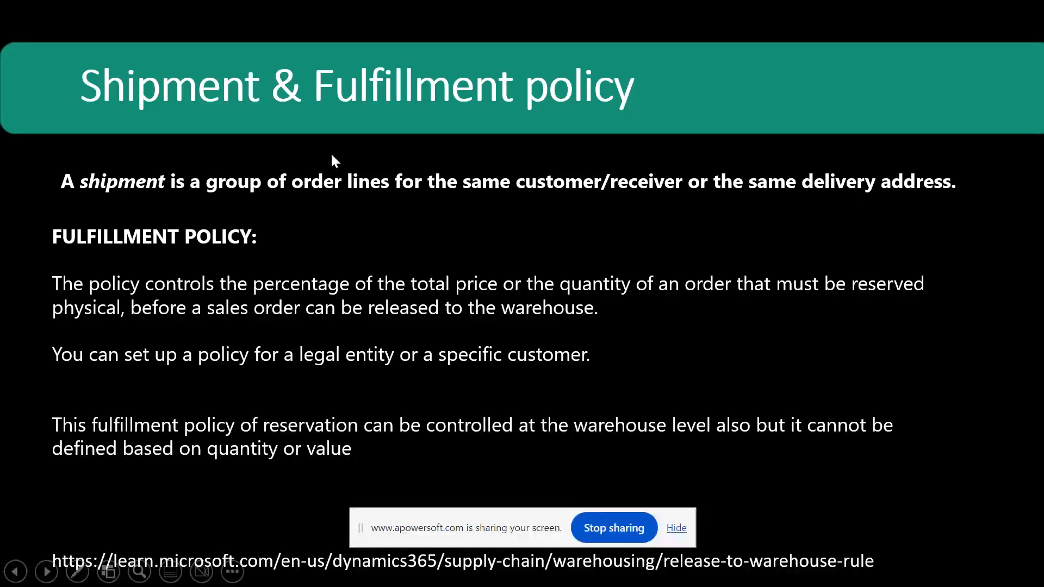
pyautogui.click(424, 253)
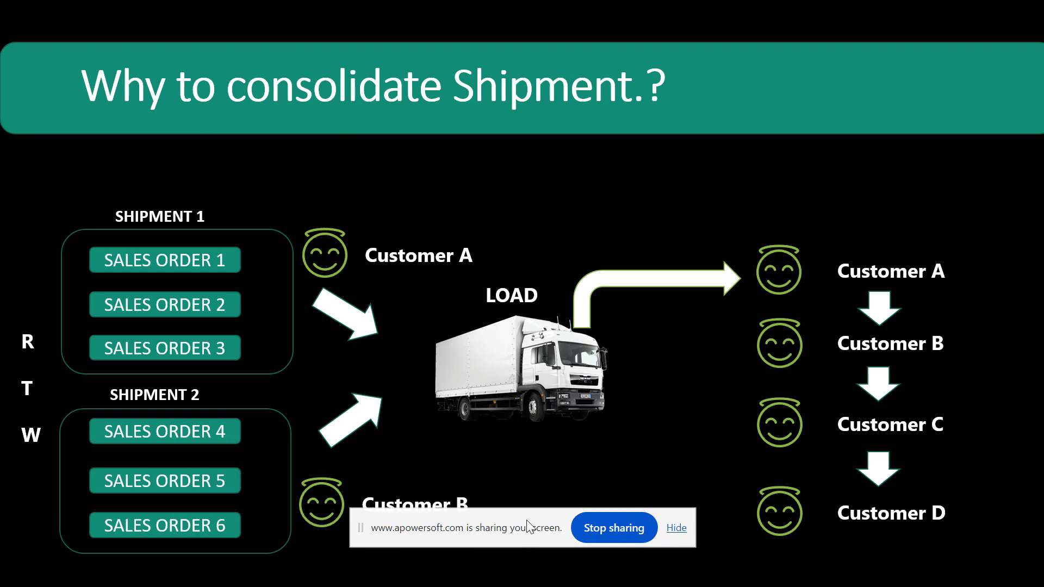
pyautogui.moveTo(528, 525); pyautogui.dragTo(520, 577)
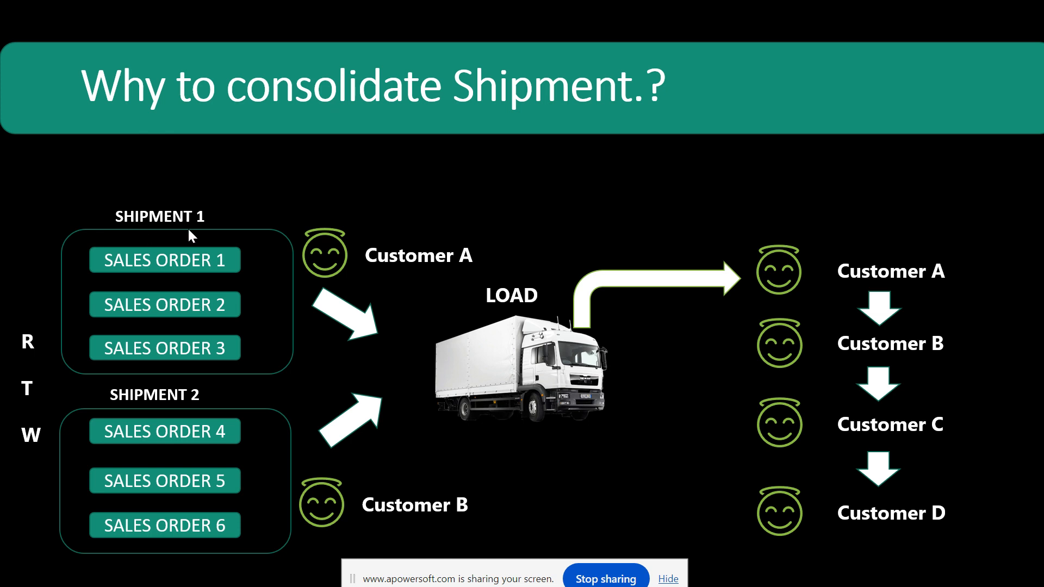
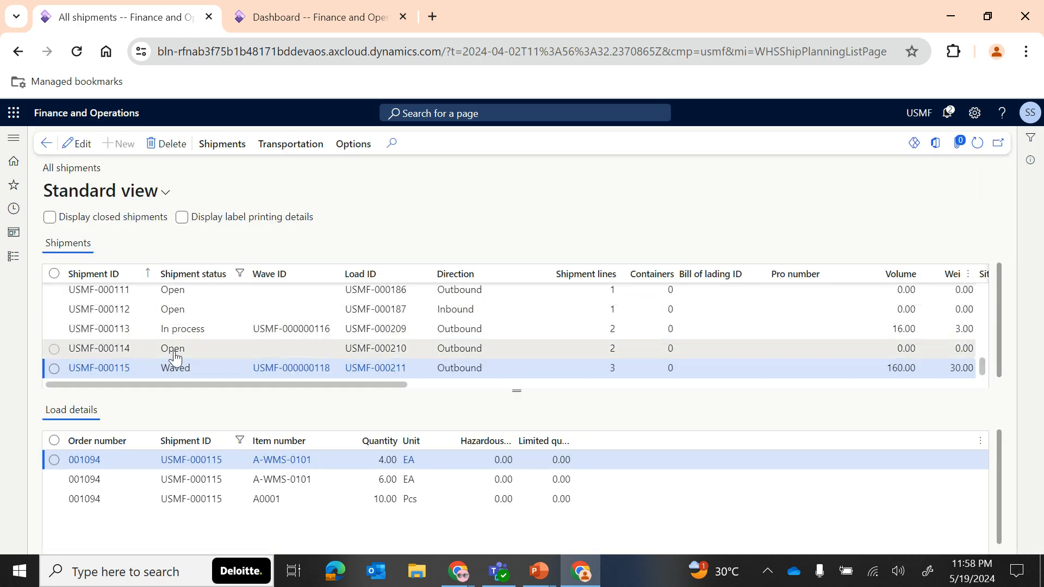
# Select the waved outbound shipment in the All shipments list and display the available shipment actions
pyautogui.click(175, 368)
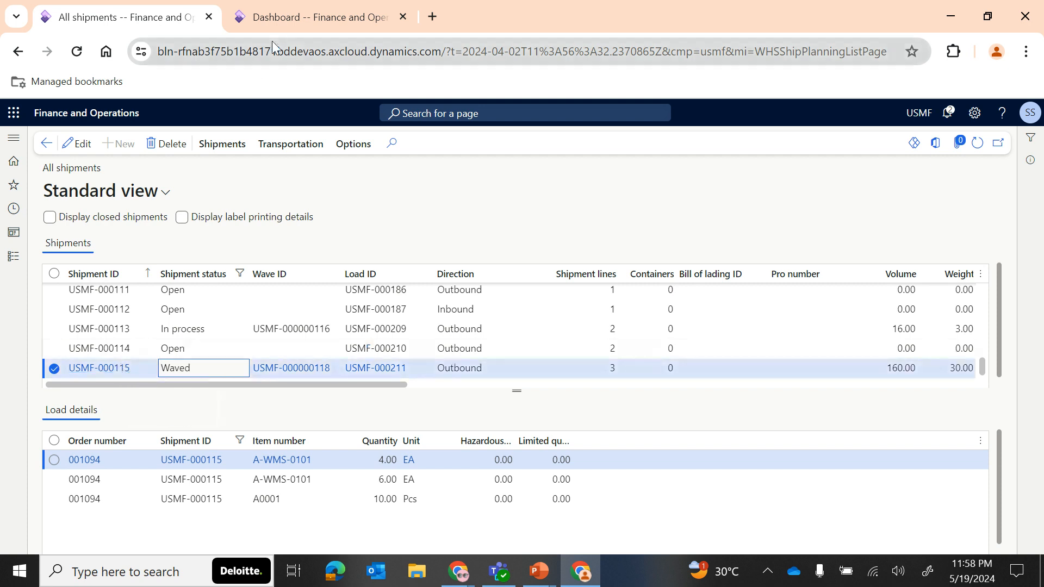
pyautogui.click(221, 144)
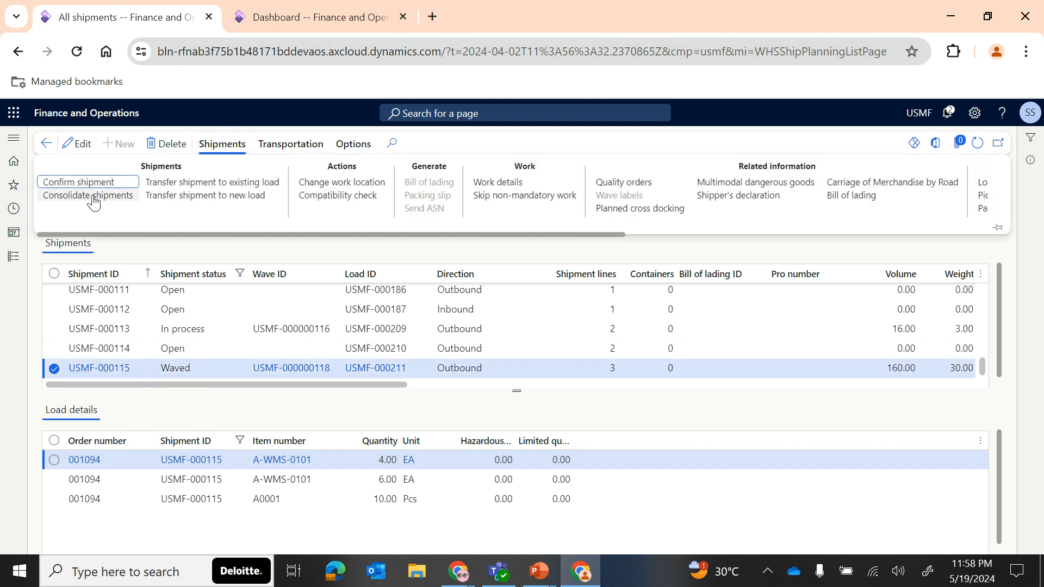
pyautogui.click(67, 373)
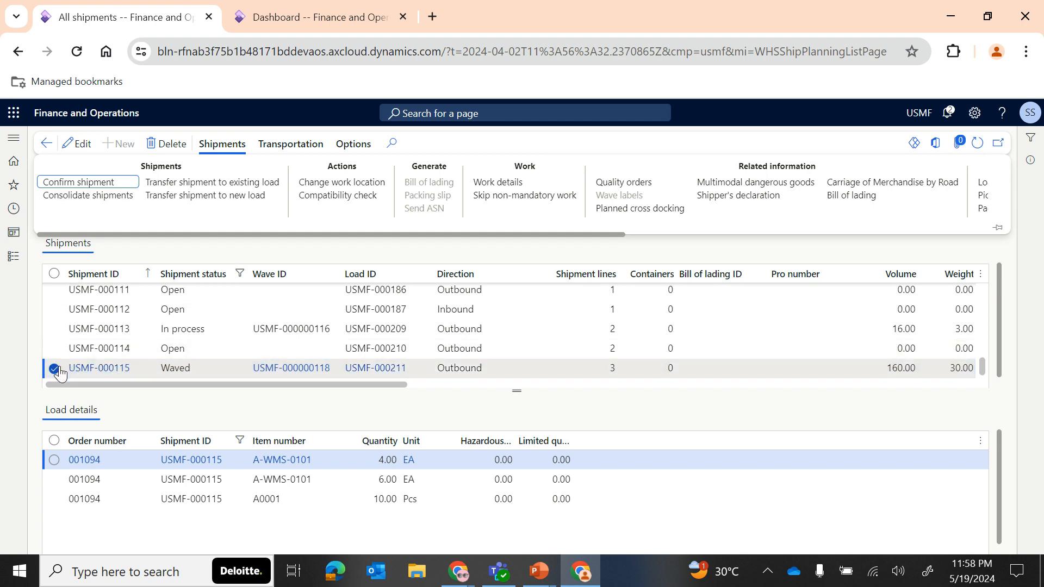
pyautogui.click(100, 183)
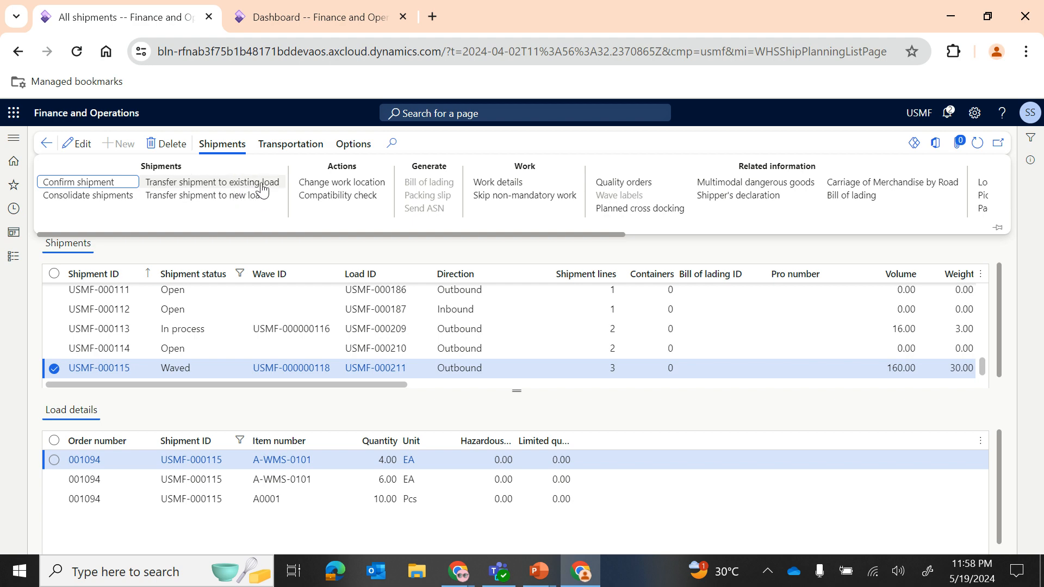
# Switch to the PowerPoint slide show, revisit the "Why to consolidate Shipment.?" slide, and return to the All shipments list
pyautogui.moveTo(538, 571)
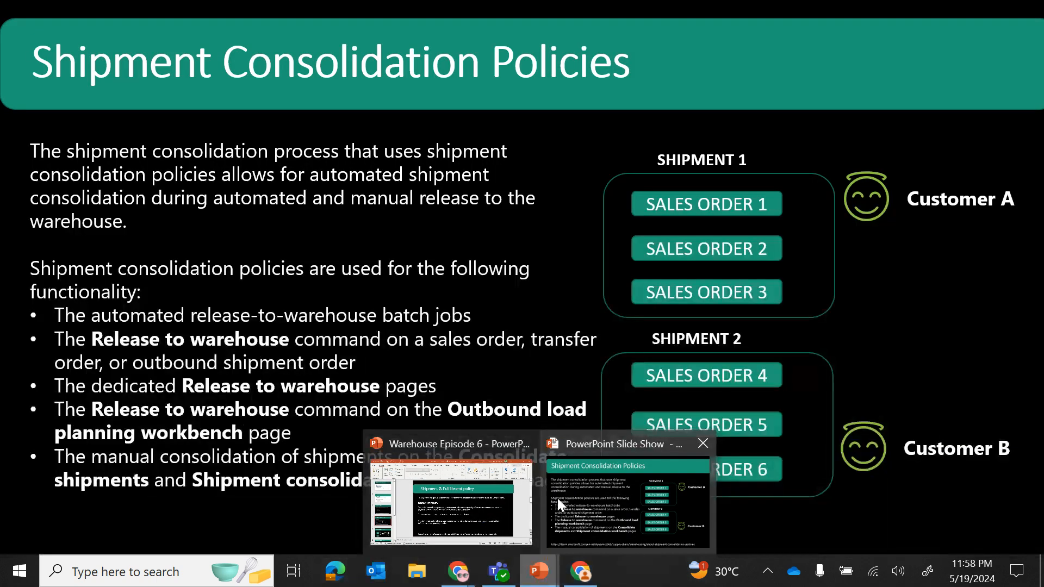
pyautogui.click(557, 497)
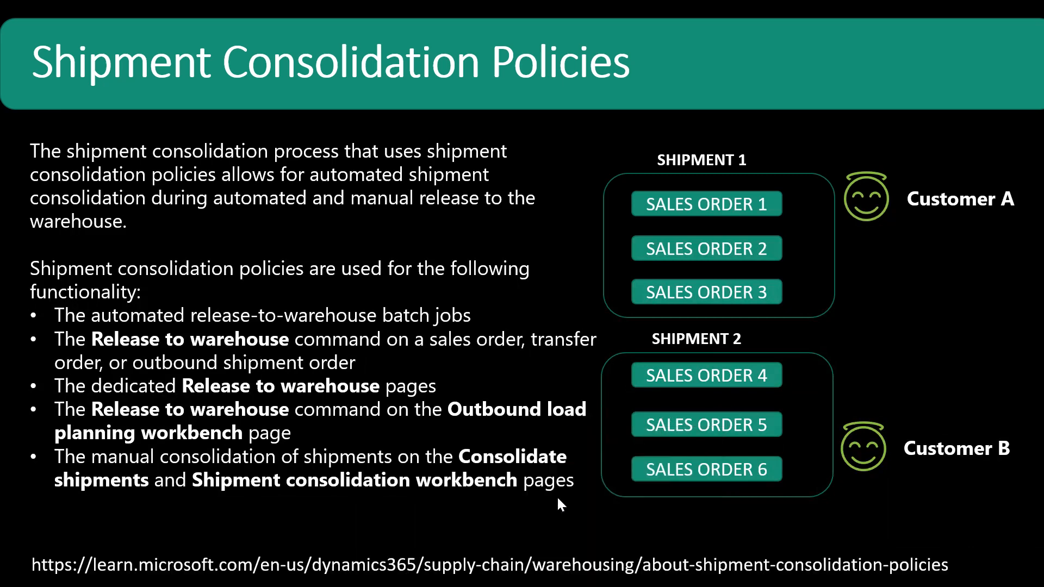
pyautogui.click(481, 323)
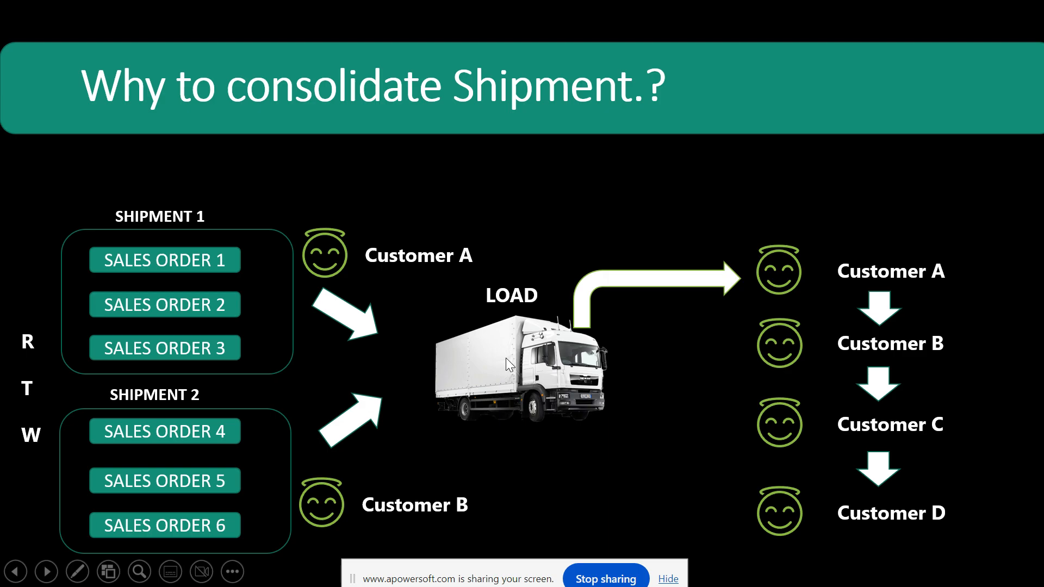
pyautogui.hotkey('alt', 'Tab')
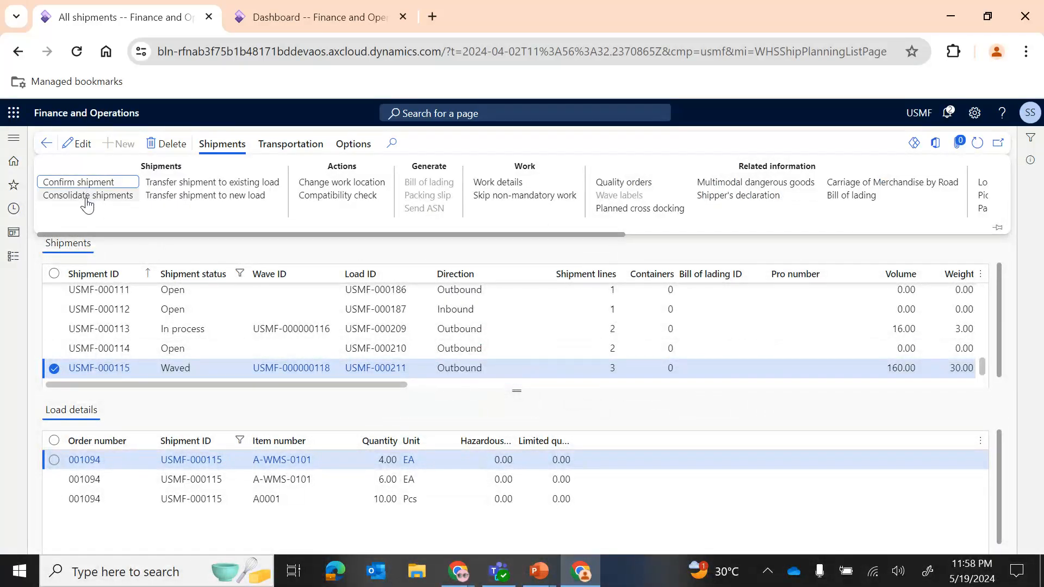
# Consolidate shipments USMF-000113 and USMF-000114 into shipment USMF-000115
pyautogui.click(87, 195)
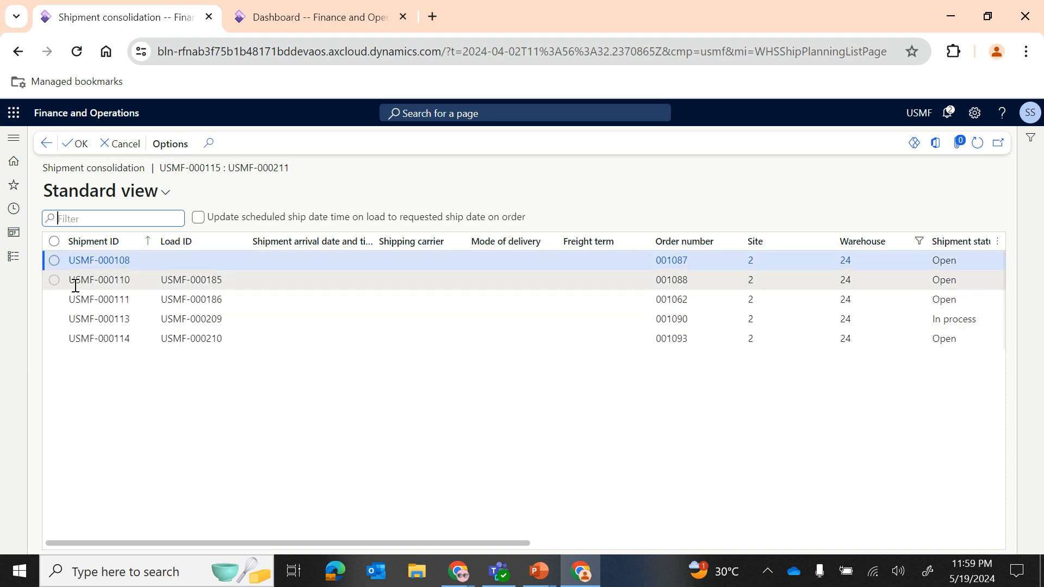
pyautogui.click(47, 146)
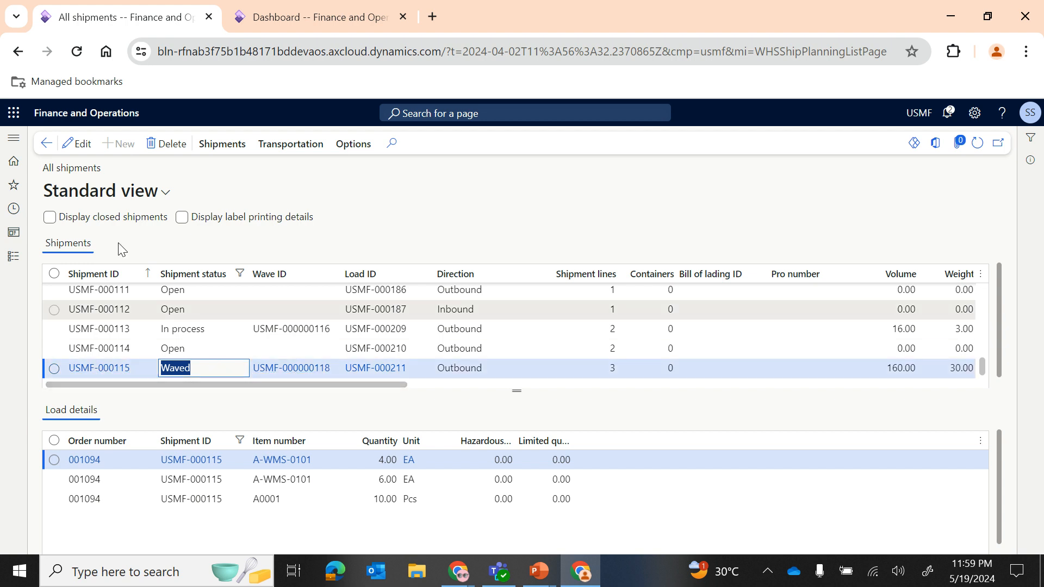
pyautogui.click(222, 144)
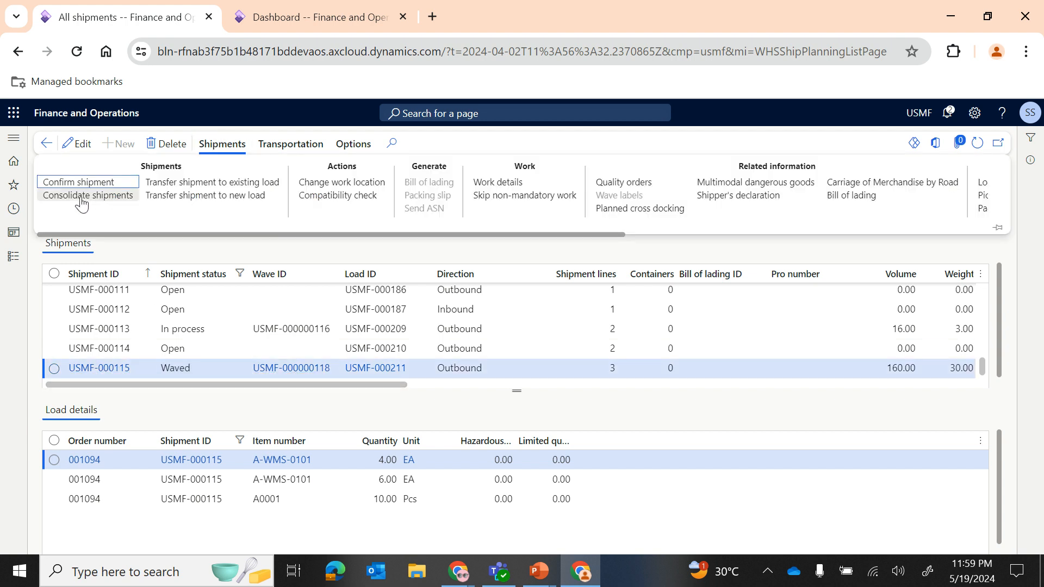
pyautogui.click(85, 203)
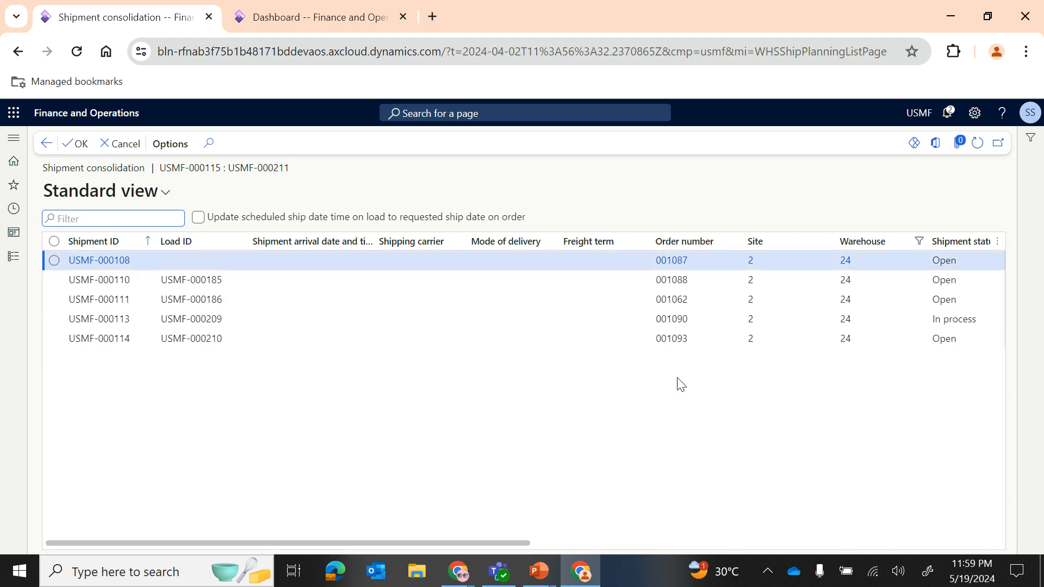
pyautogui.click(54, 319)
pyautogui.click(56, 341)
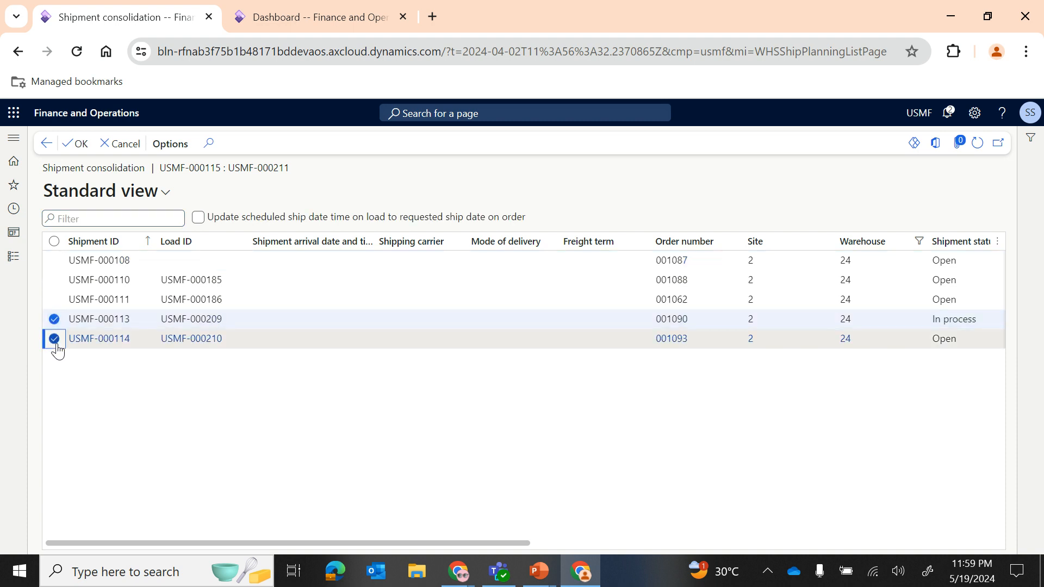
pyautogui.click(71, 144)
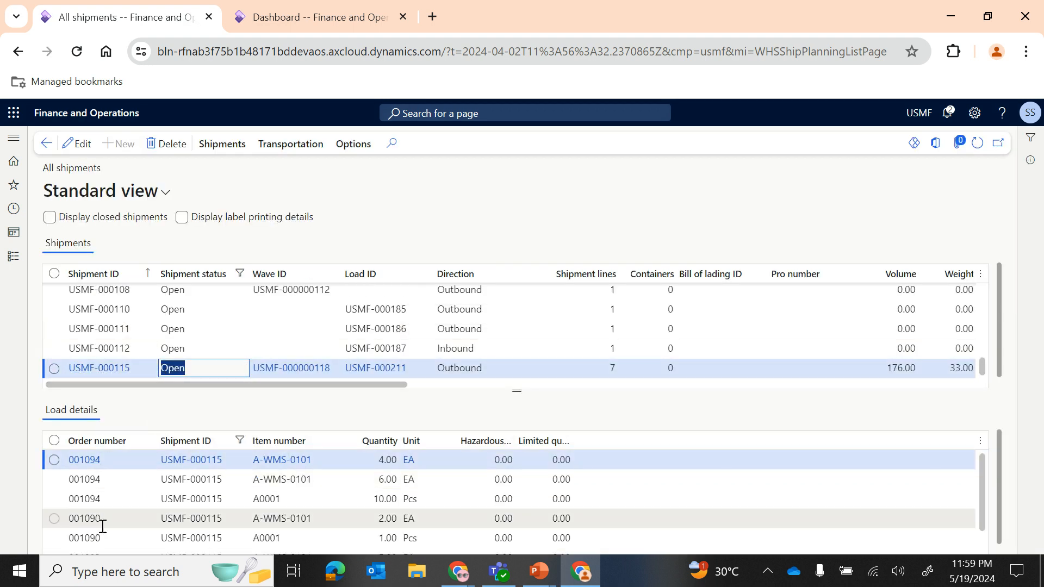
# Review the load details of shipment USMF-000115 and check which shipment actions are available for it
pyautogui.scroll(-2, 125, 489)
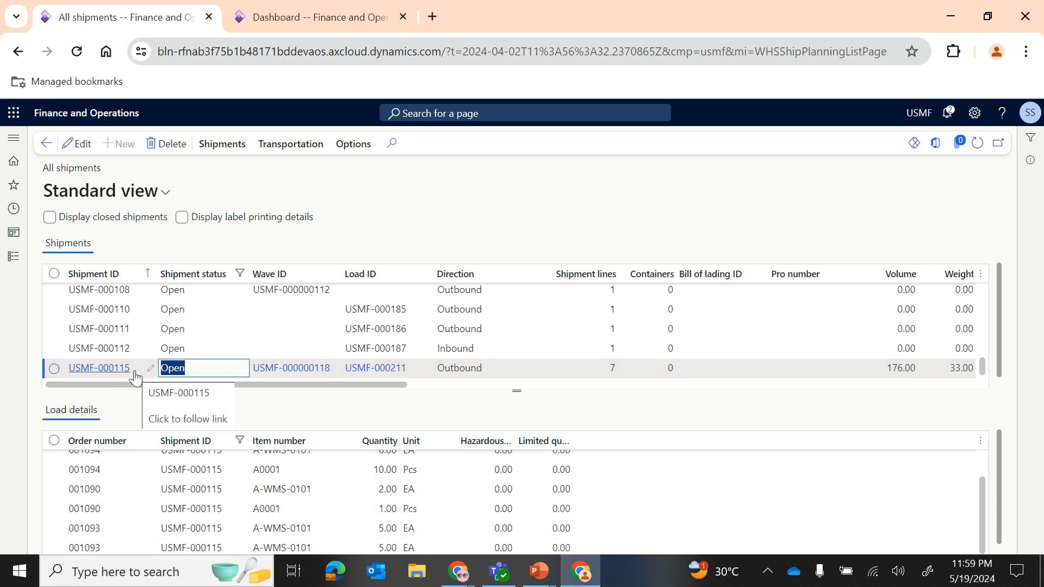
pyautogui.scroll(2, 133, 531)
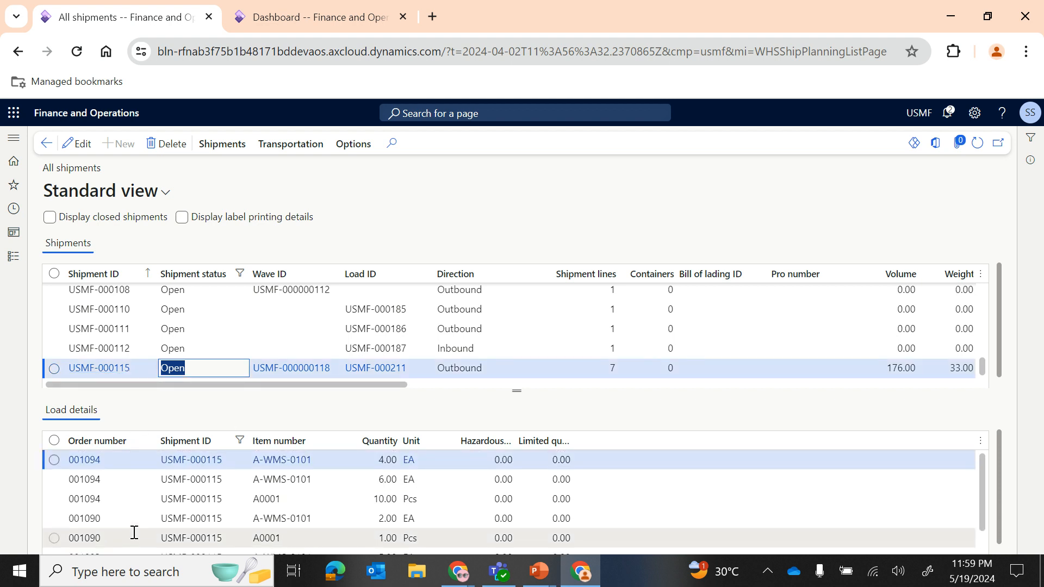
pyautogui.scroll(-2, 147, 510)
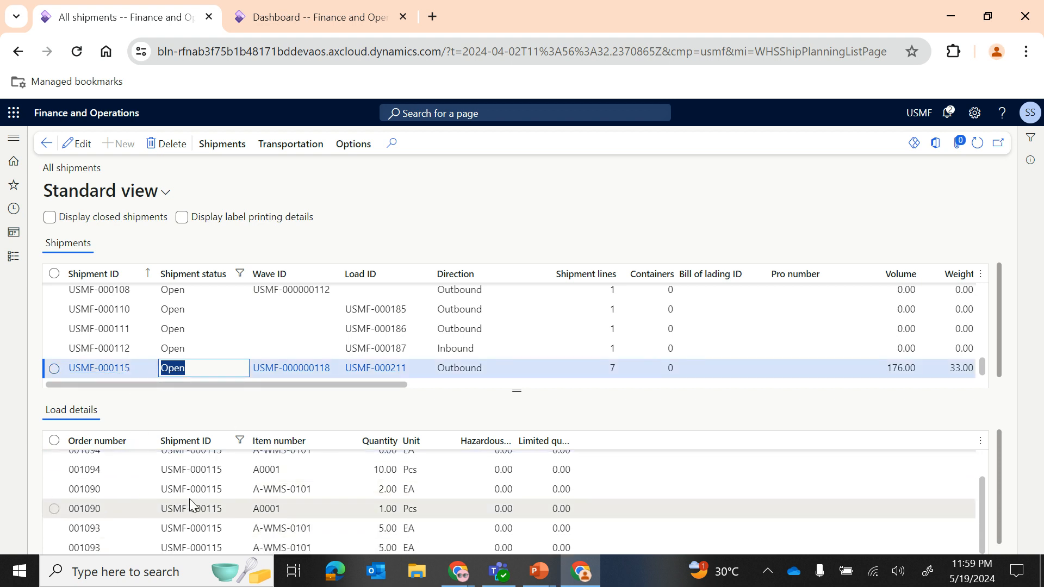
pyautogui.moveTo(192, 497)
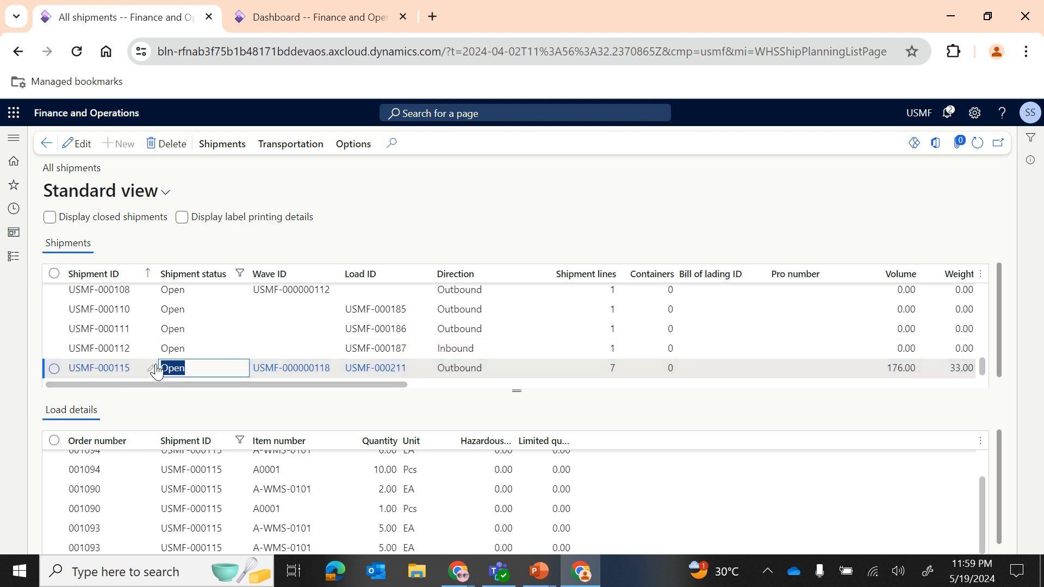
pyautogui.click(208, 152)
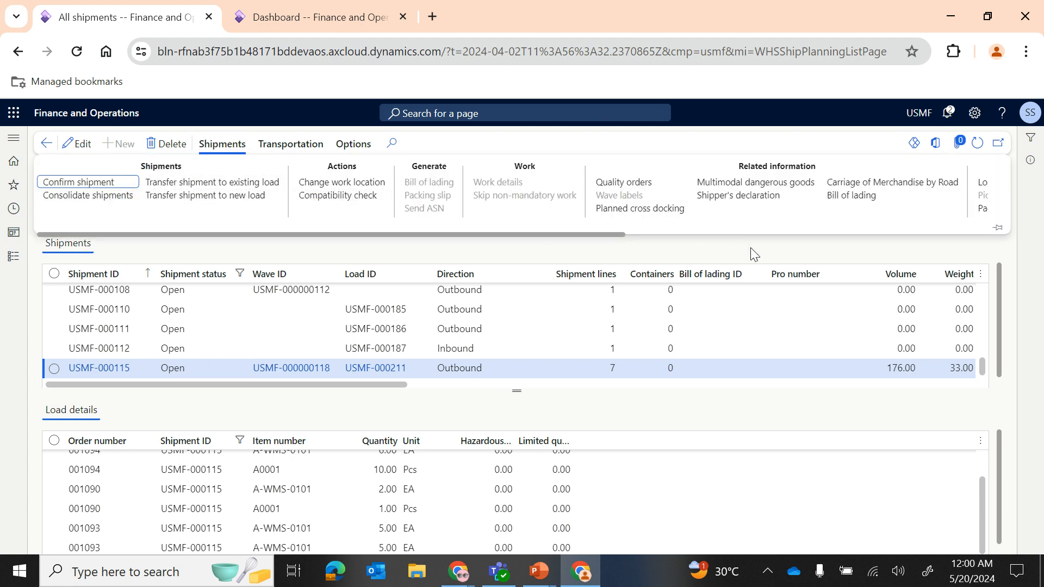
pyautogui.press('Escape')
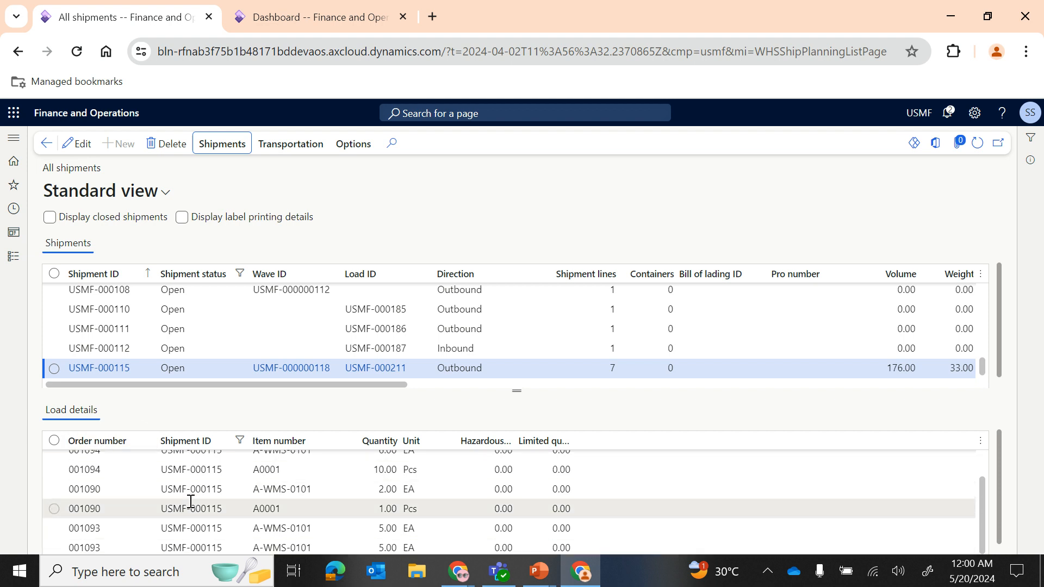
pyautogui.scroll(3, 191, 501)
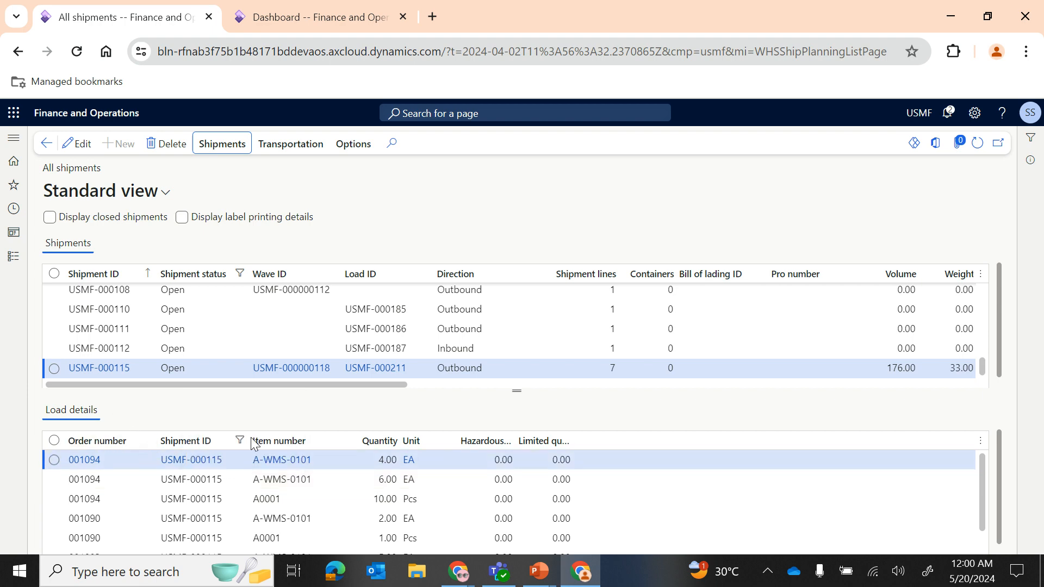
# Open the Shipment consolidation policies page from the Release to warehouse setup of warehouse management
pyautogui.click(10, 264)
pyautogui.hscroll(3, 745, 379)
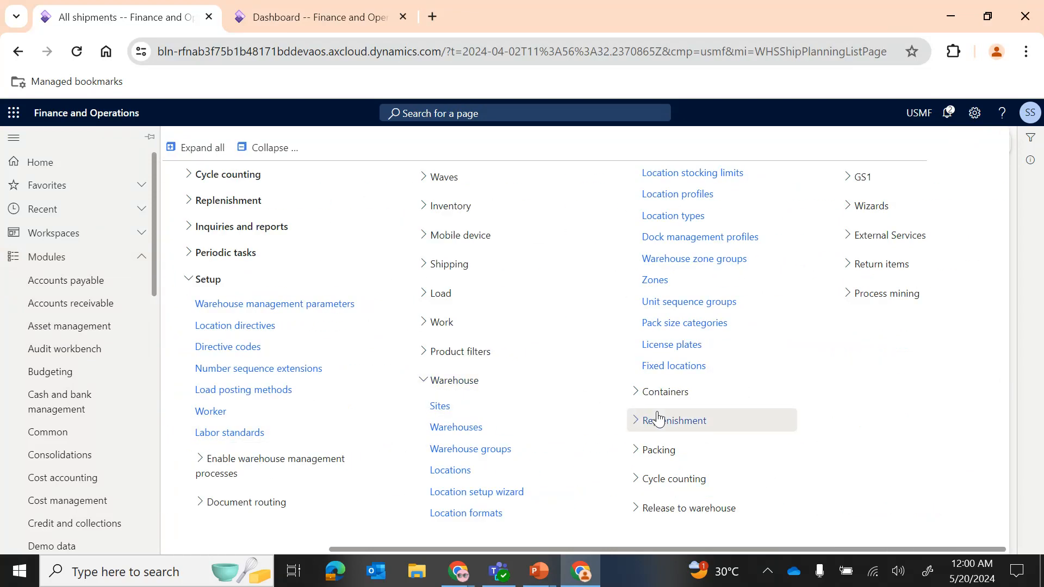
pyautogui.click(464, 380)
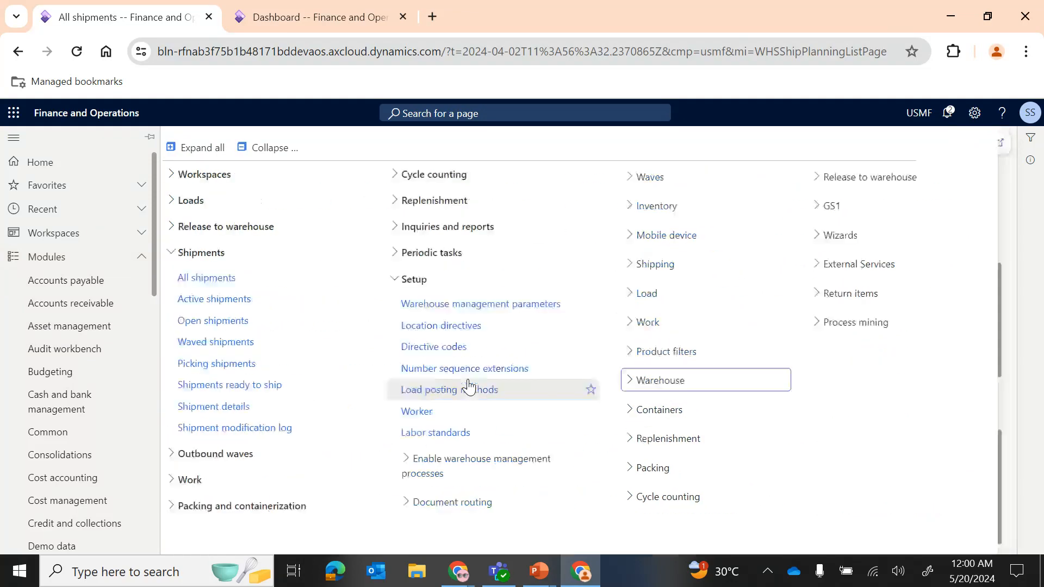
pyautogui.click(846, 183)
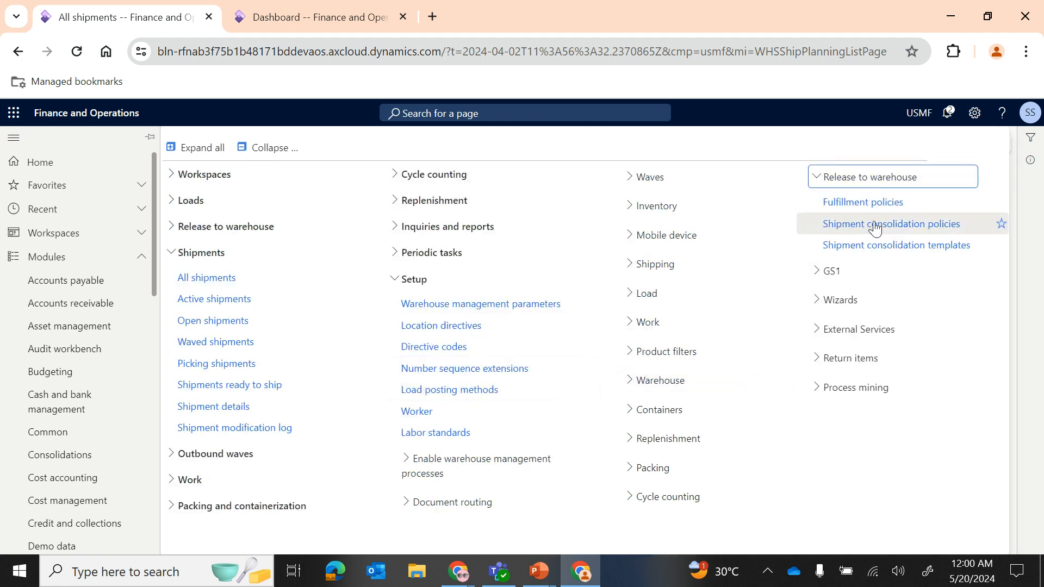
pyautogui.click(907, 230)
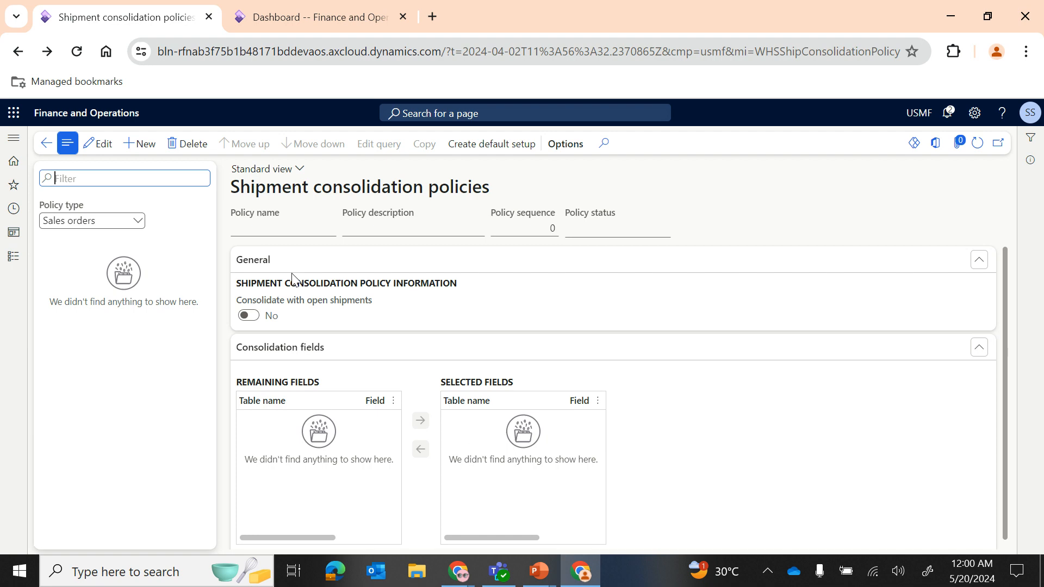
# Create the sales order consolidation policy "SO Con -1" with description "SO Consolidation" and generate the default setup
pyautogui.click(141, 142)
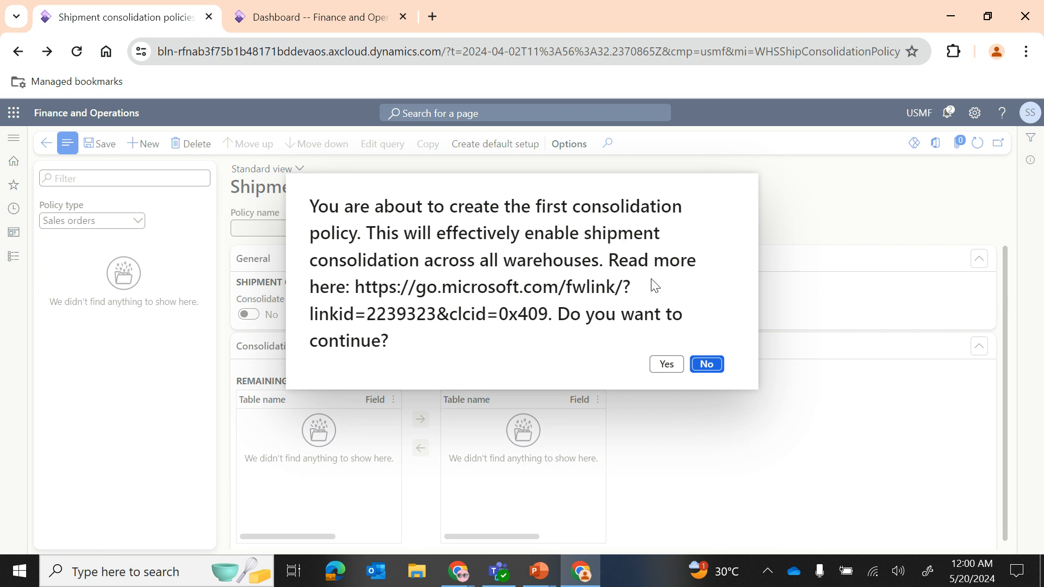
pyautogui.click(666, 365)
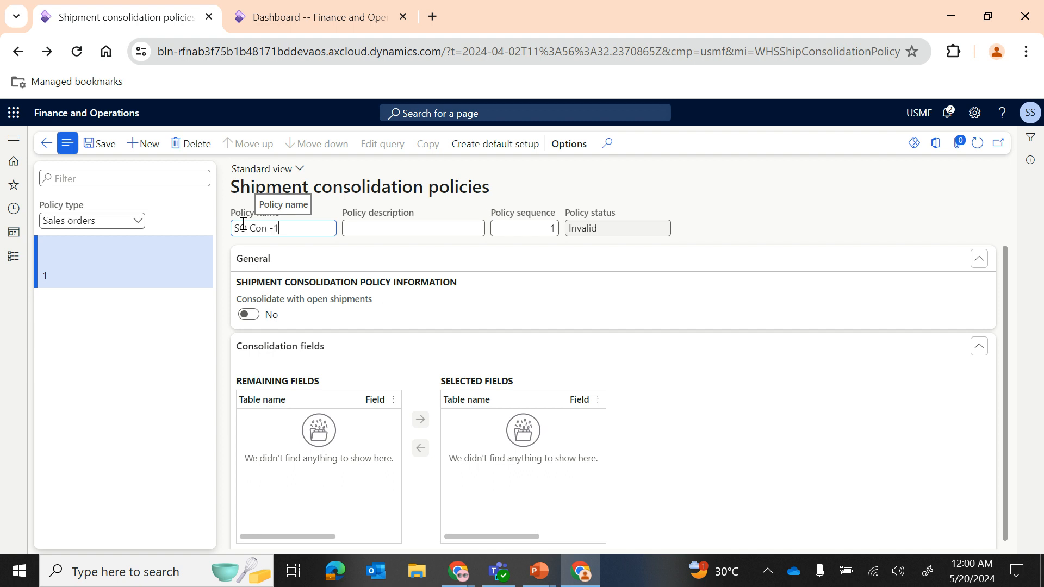
pyautogui.write('SO Con -1')
pyautogui.press('Tab')
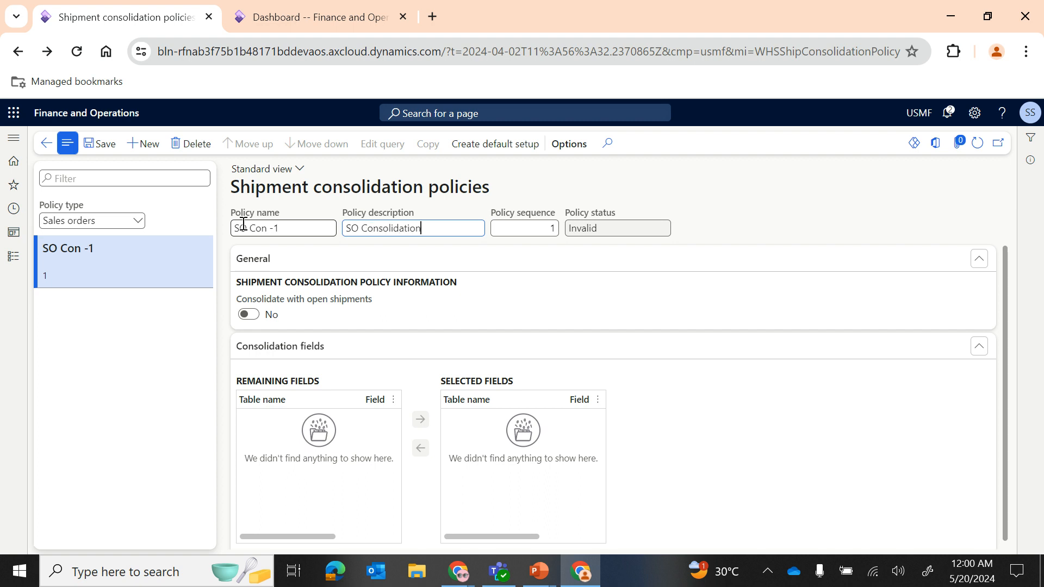
pyautogui.moveTo(529, 213)
pyautogui.click(487, 152)
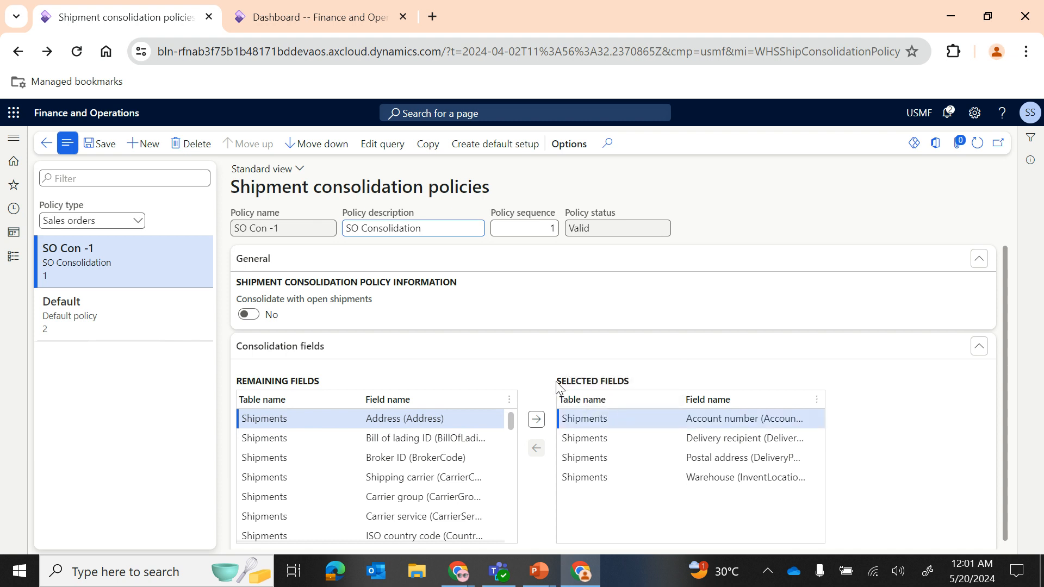
# Examine the selected consolidation fields of the SO Con -1 policy one by one
pyautogui.moveTo(556, 380); pyautogui.dragTo(664, 377)
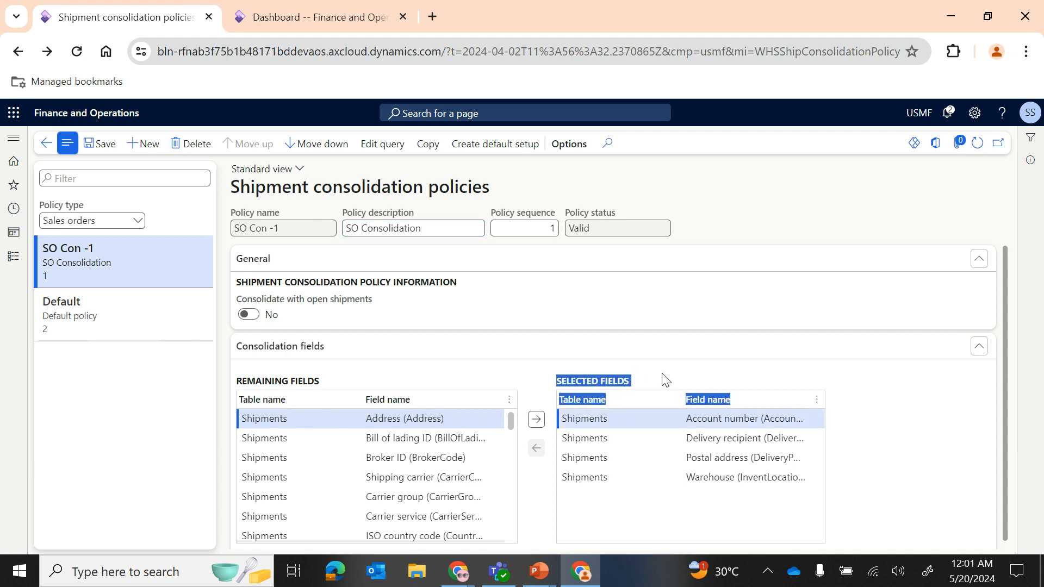
pyautogui.click(551, 380)
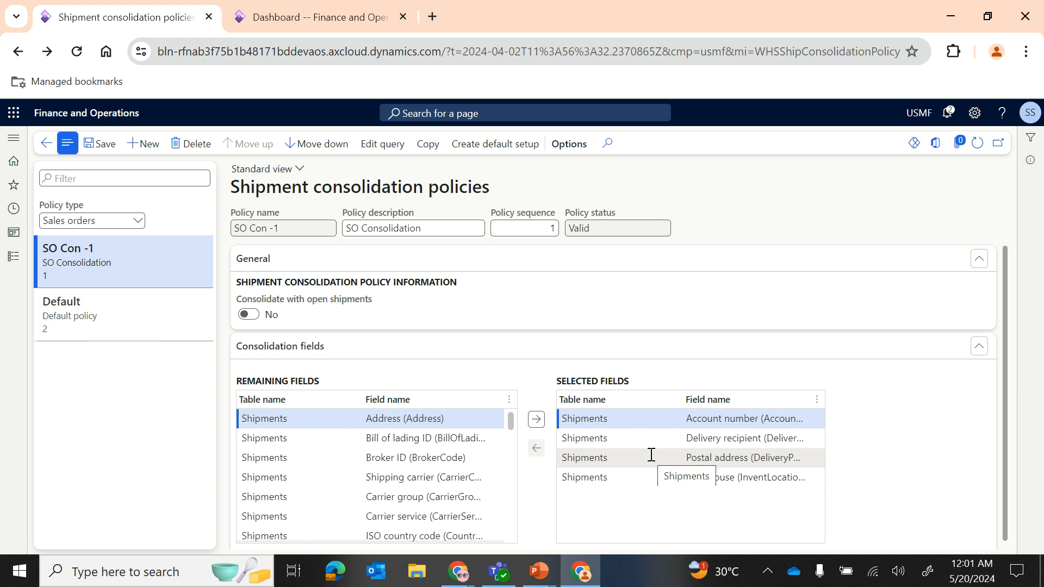
pyautogui.click(717, 420)
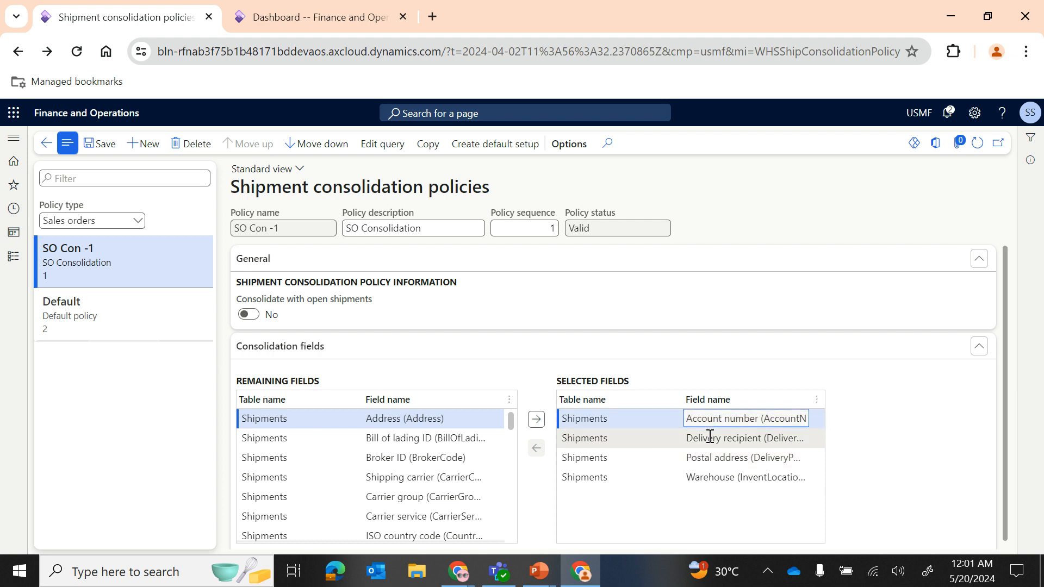
pyautogui.click(709, 438)
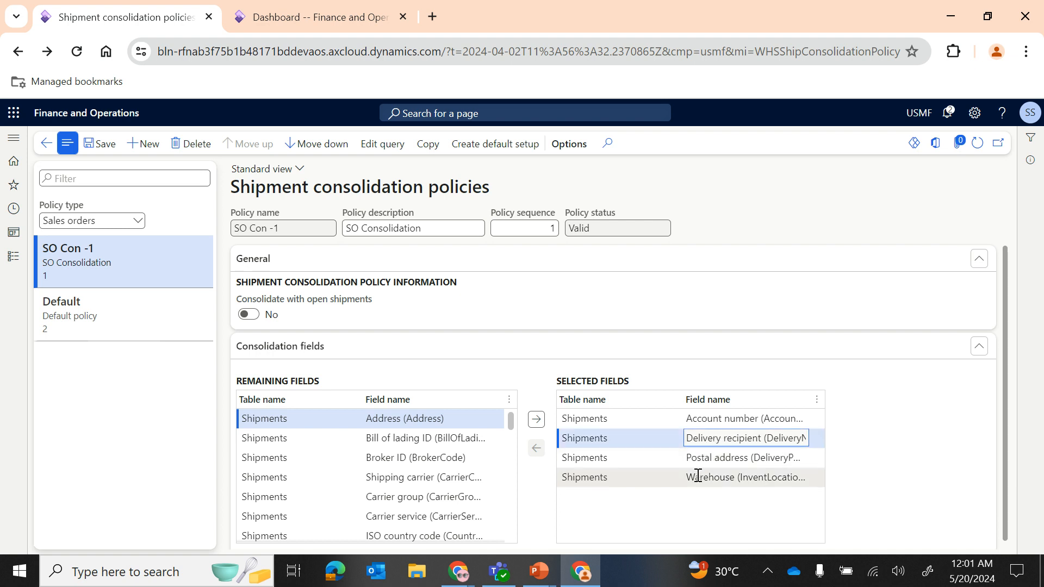
pyautogui.click(594, 479)
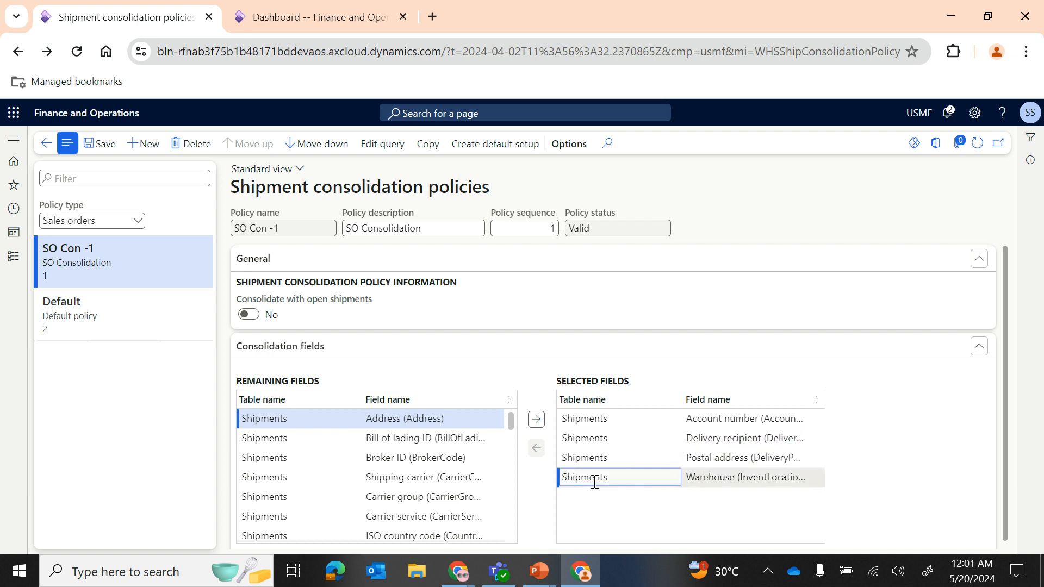
pyautogui.click(587, 459)
pyautogui.click(585, 436)
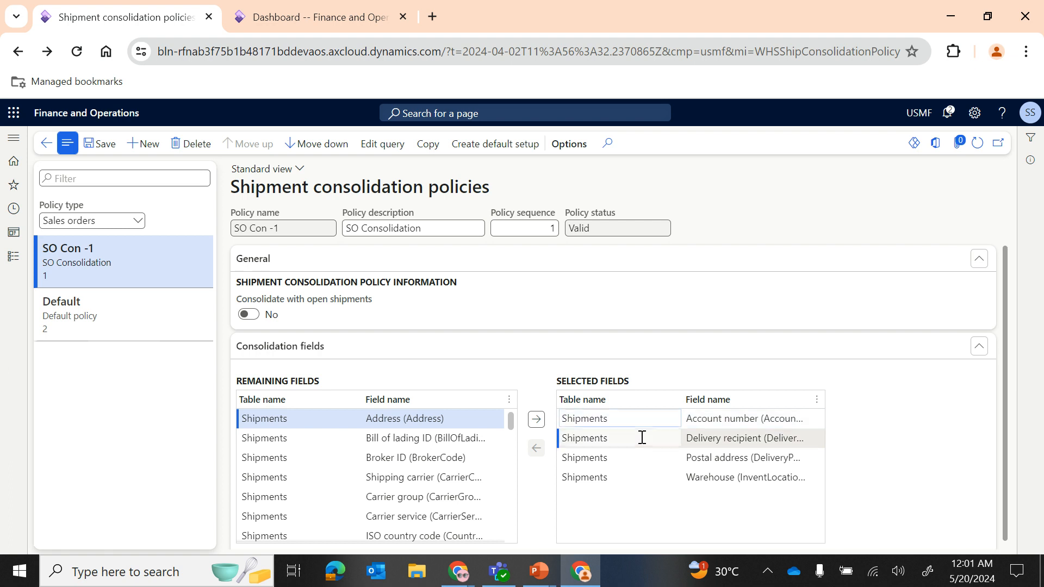
pyautogui.click(640, 457)
pyautogui.click(634, 482)
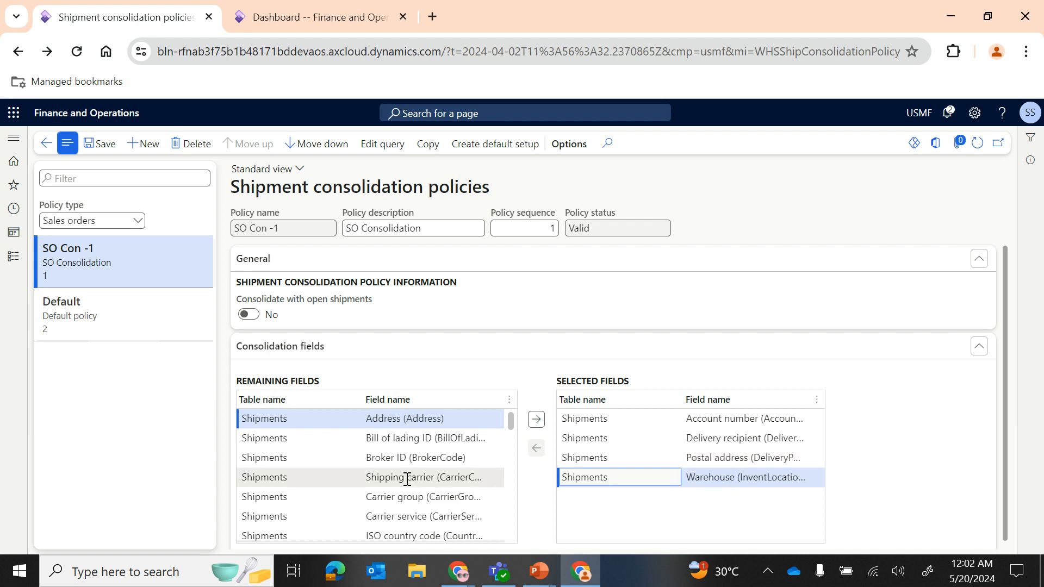
# Add the Site (InventSiteId) field to the selected consolidation fields of the SO Con -1 policy
pyautogui.scroll(-1, 397, 505)
pyautogui.scroll(-5, 398, 509)
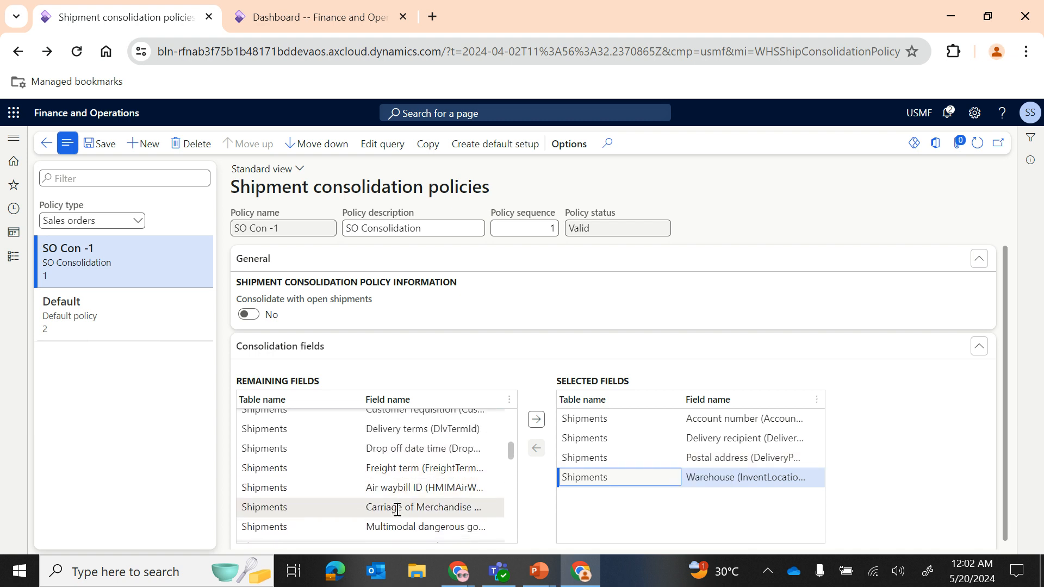
pyautogui.click(396, 480)
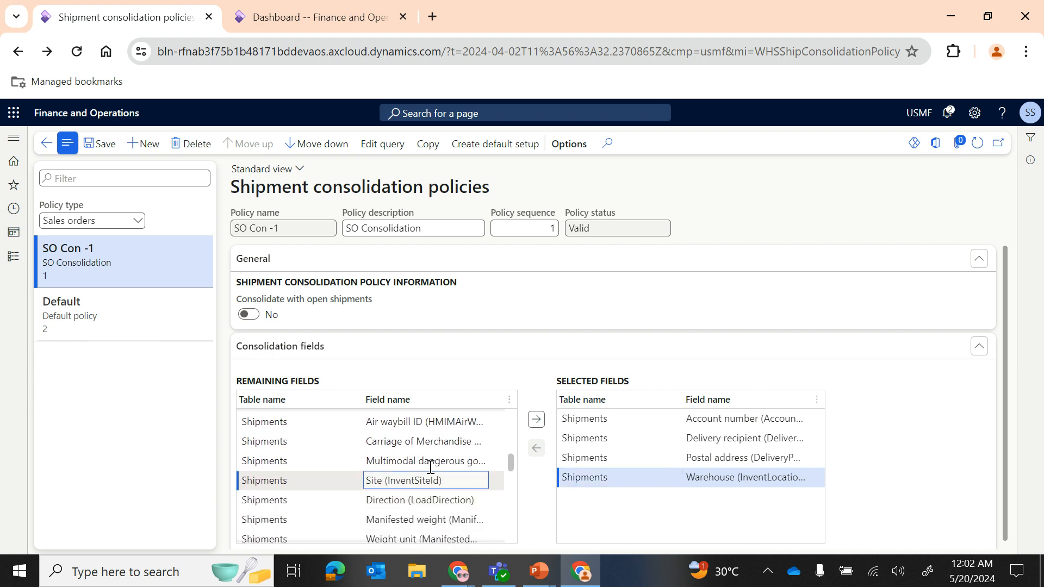
pyautogui.click(536, 421)
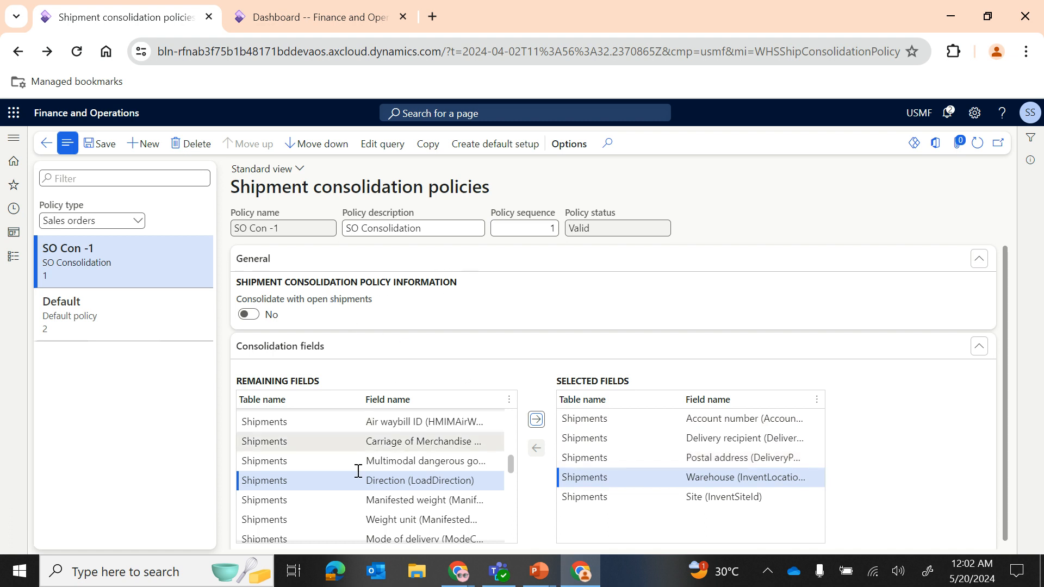
# Examine the remaining shipment fields available for consolidation in the SO Con -1 policy
pyautogui.scroll(-2, 355, 484)
pyautogui.scroll(-1, 355, 484)
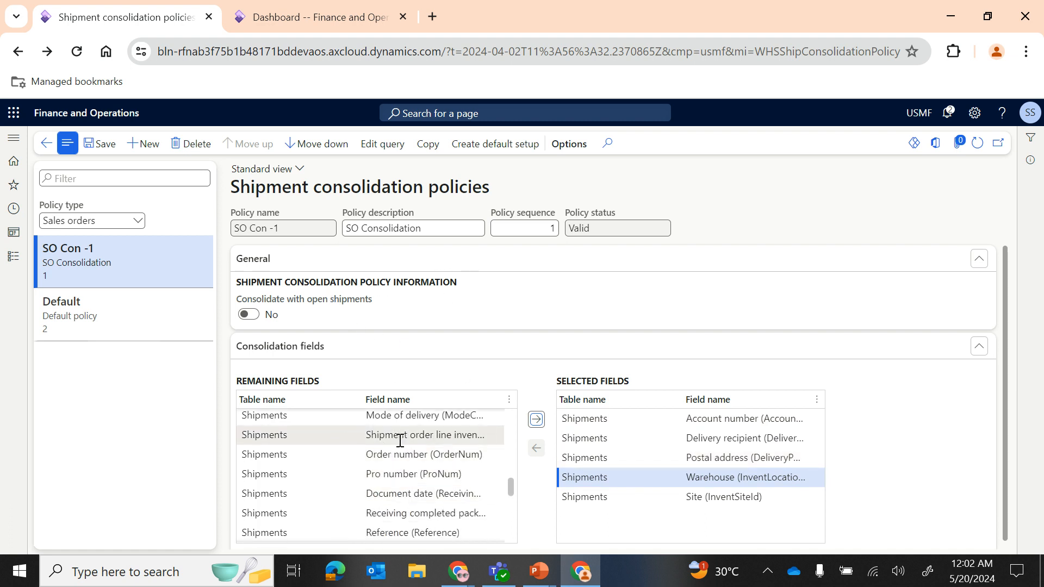
pyautogui.scroll(-4, 413, 502)
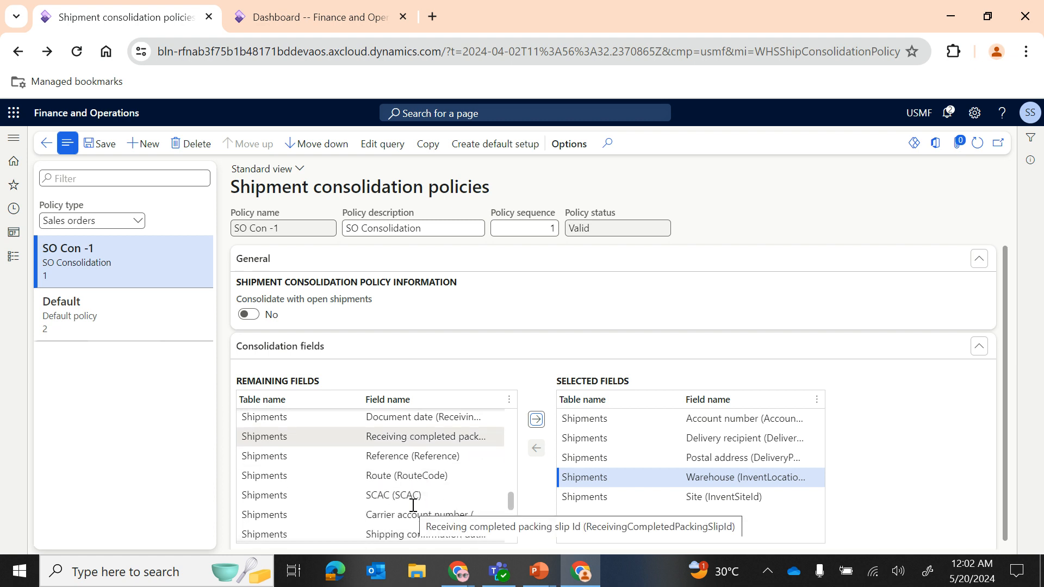
pyautogui.scroll(-2, 413, 505)
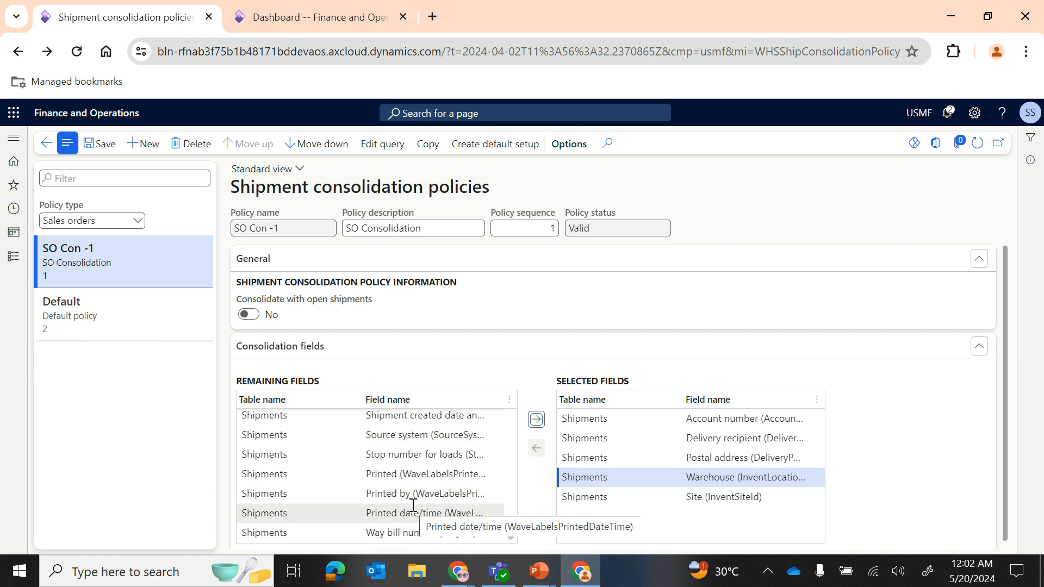
pyautogui.scroll(6, 410, 471)
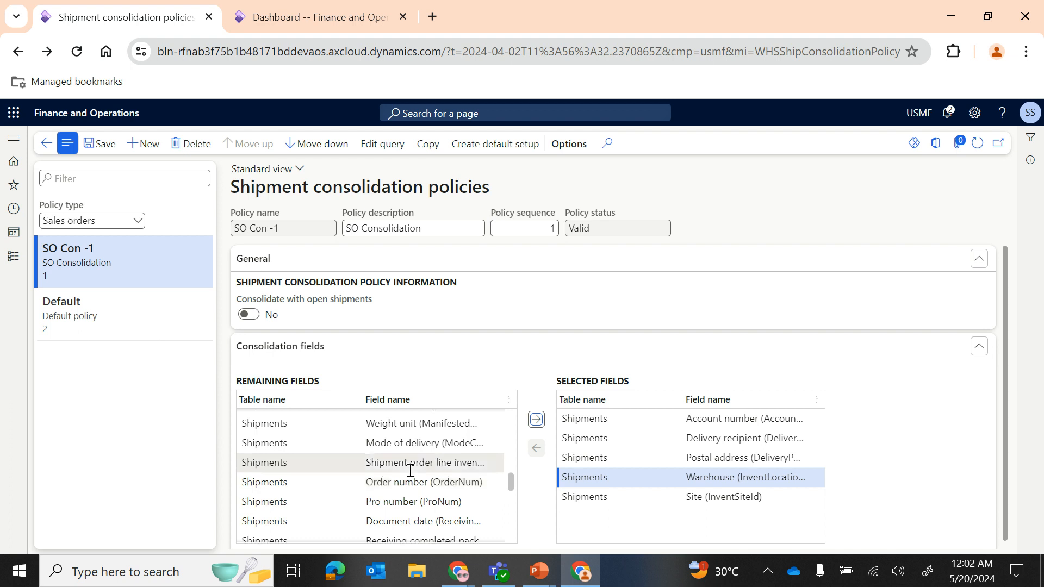
pyautogui.scroll(-1, 410, 470)
pyautogui.scroll(-1, 410, 471)
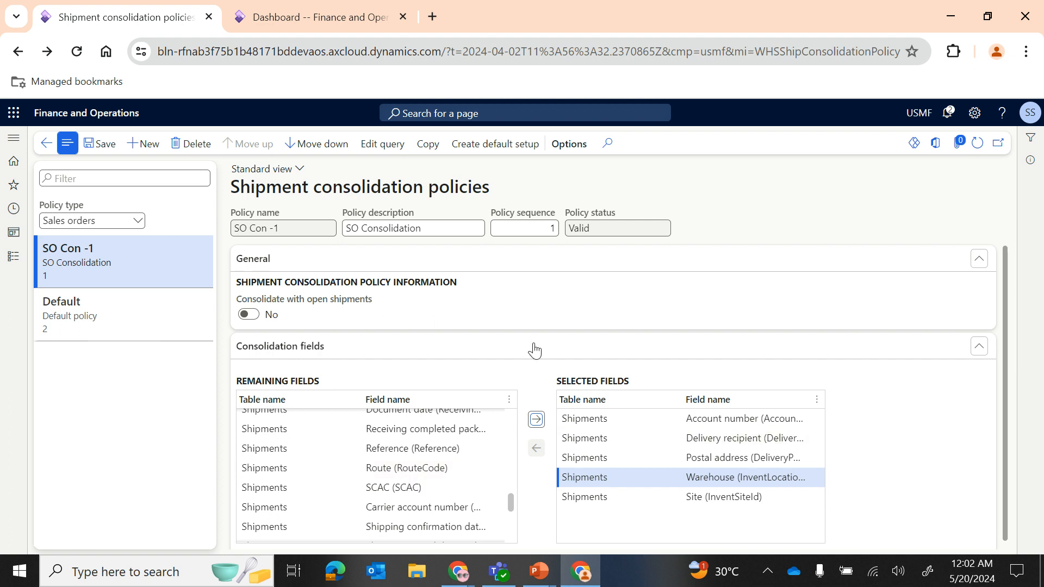
# Review the range criteria of the SO Con -1 policy query, including the warehouse range, and leave the query unchanged
pyautogui.click(388, 150)
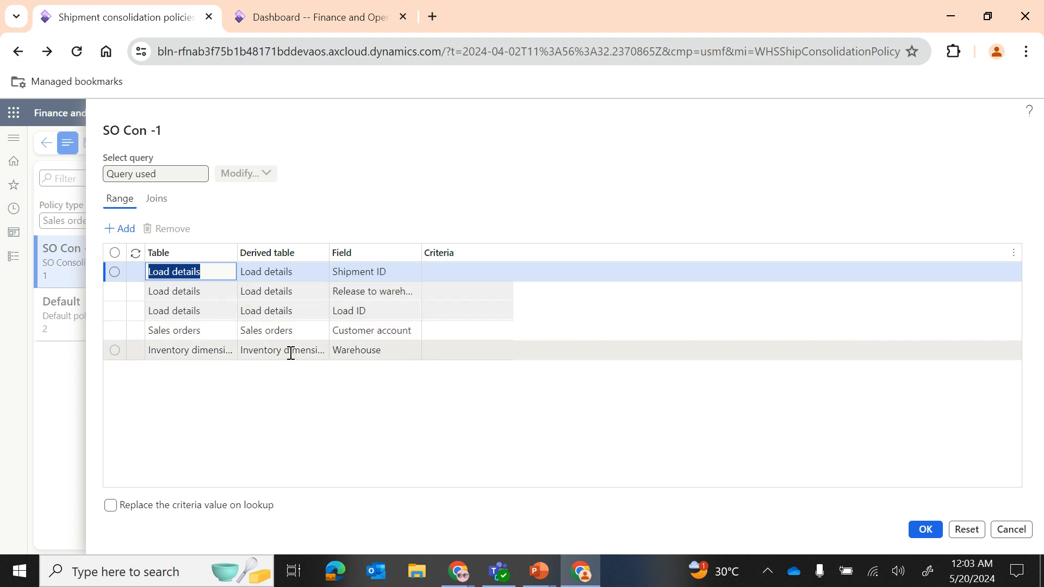
pyautogui.click(393, 347)
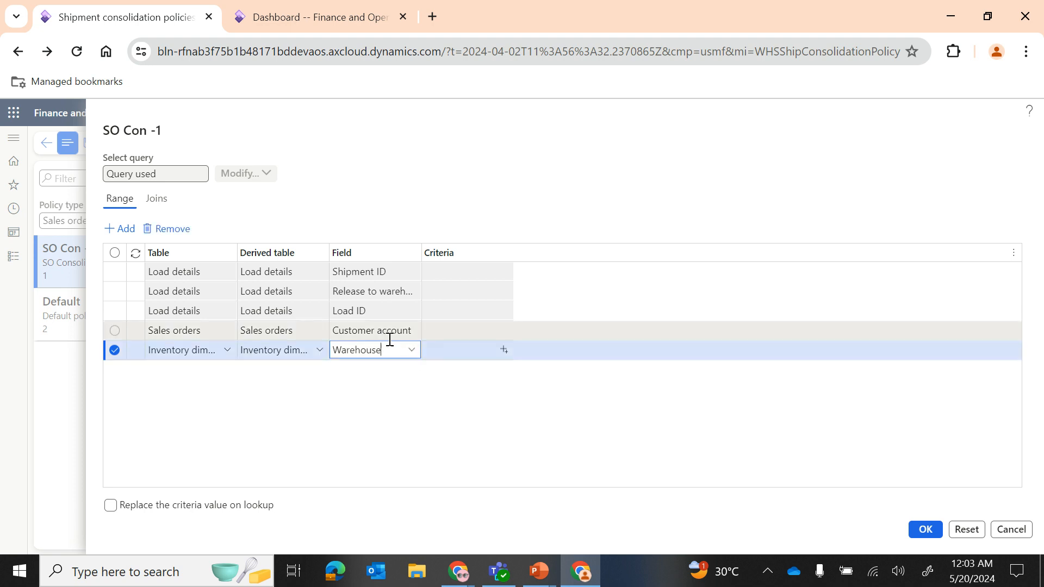
pyautogui.click(1006, 530)
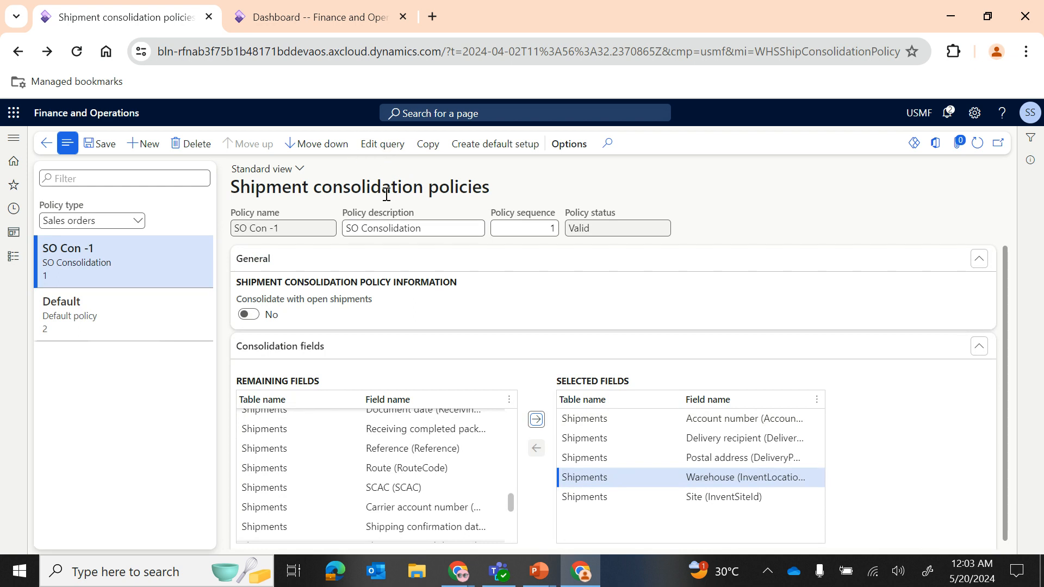
# Move the Default sales order policy up to the first position in the policy sequence
pyautogui.click(90, 308)
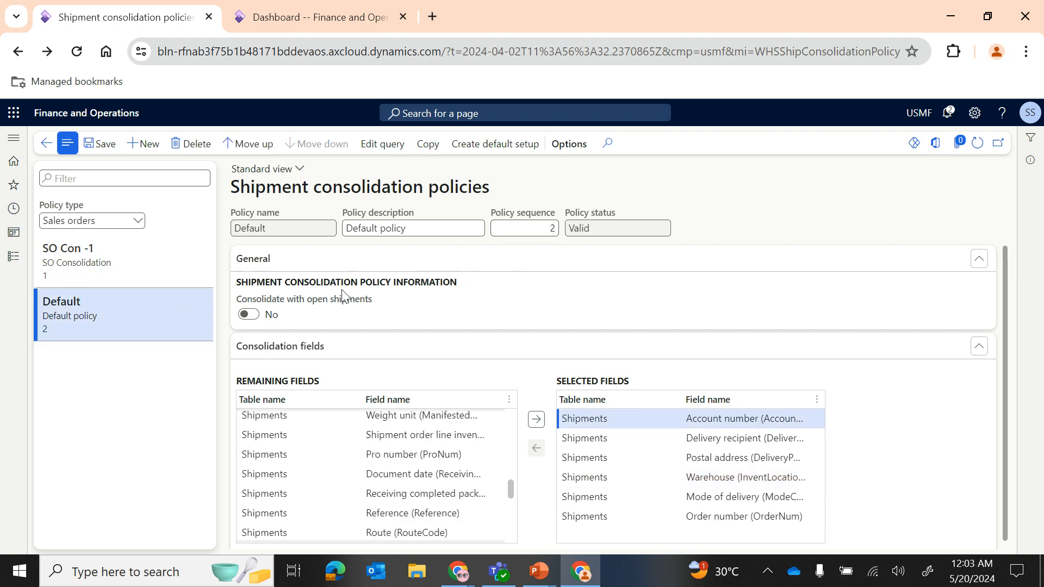
pyautogui.click(239, 146)
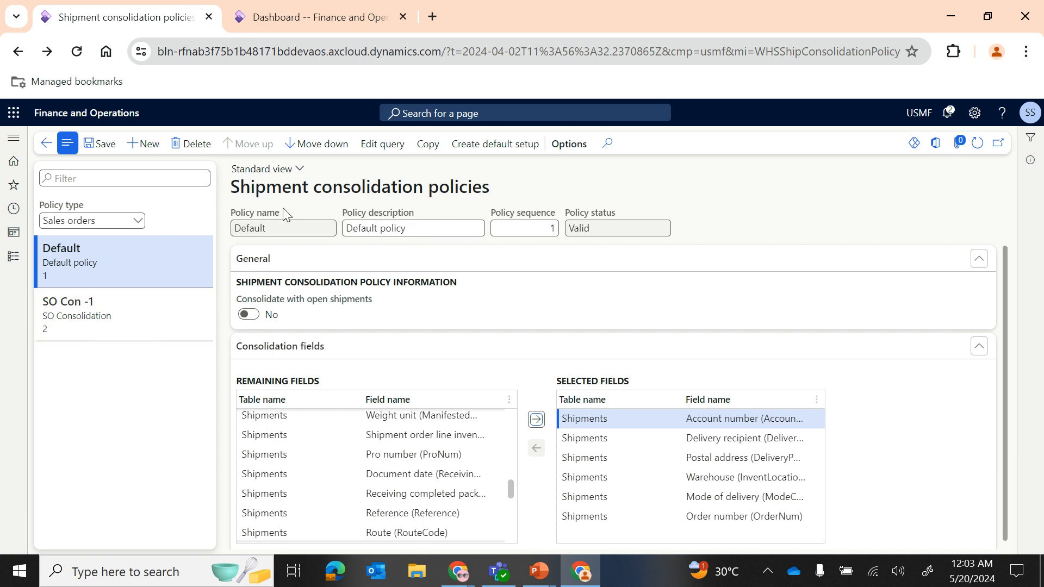
pyautogui.click(11, 259)
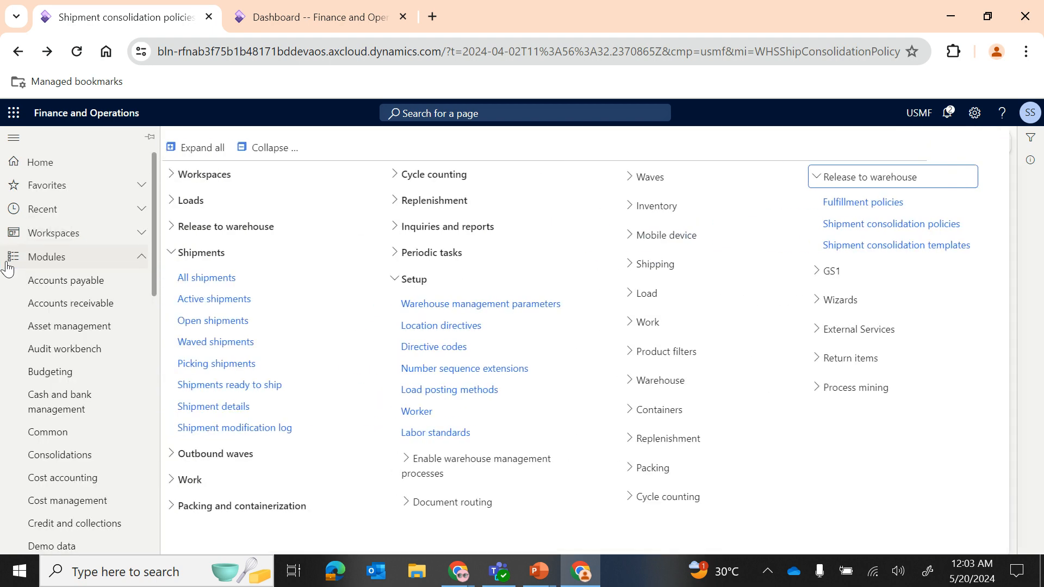
pyautogui.click(540, 576)
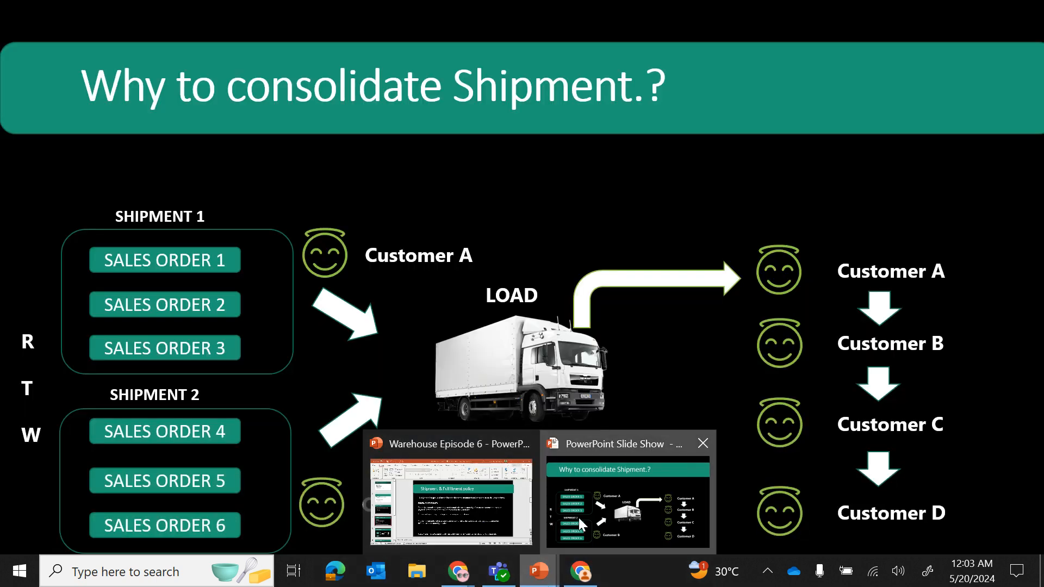
pyautogui.click(578, 518)
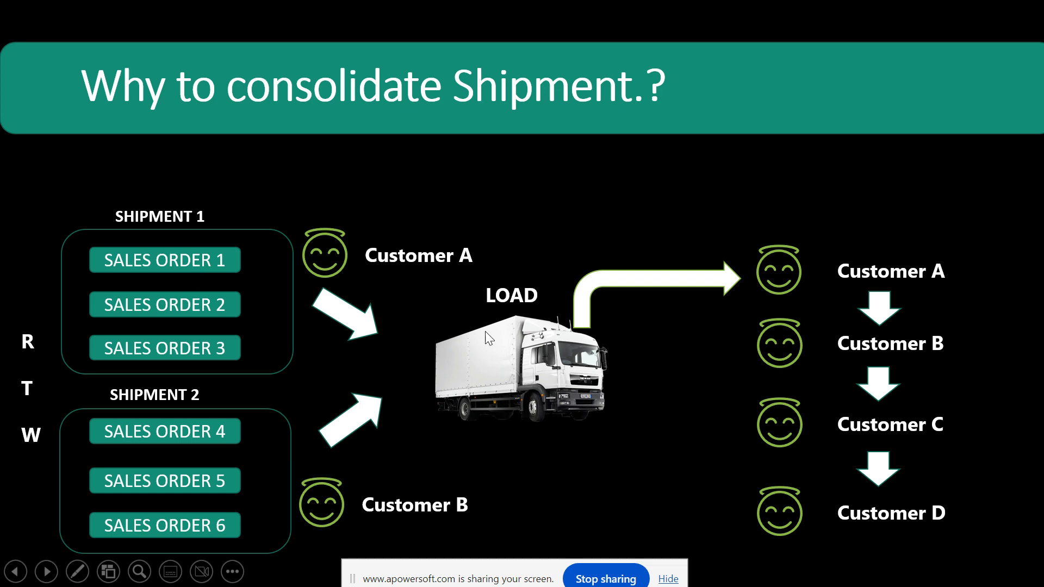
pyautogui.click(458, 363)
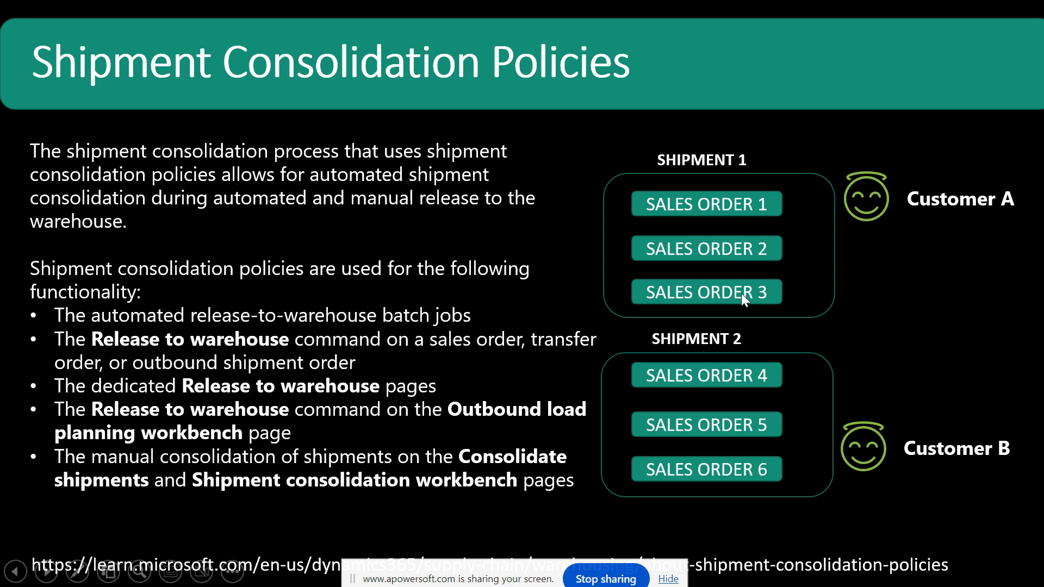
pyautogui.press('Right')
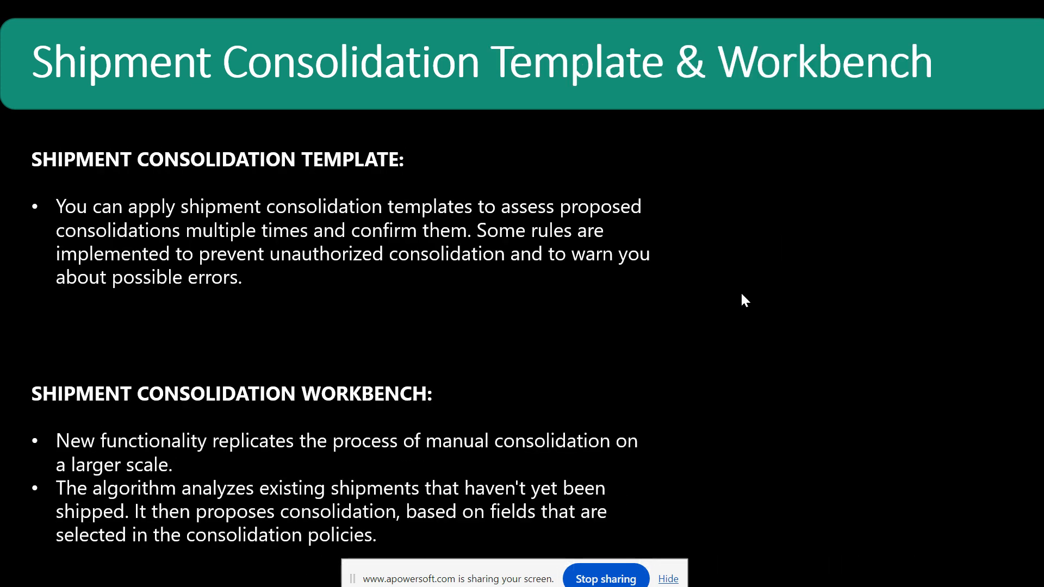
pyautogui.press('Left')
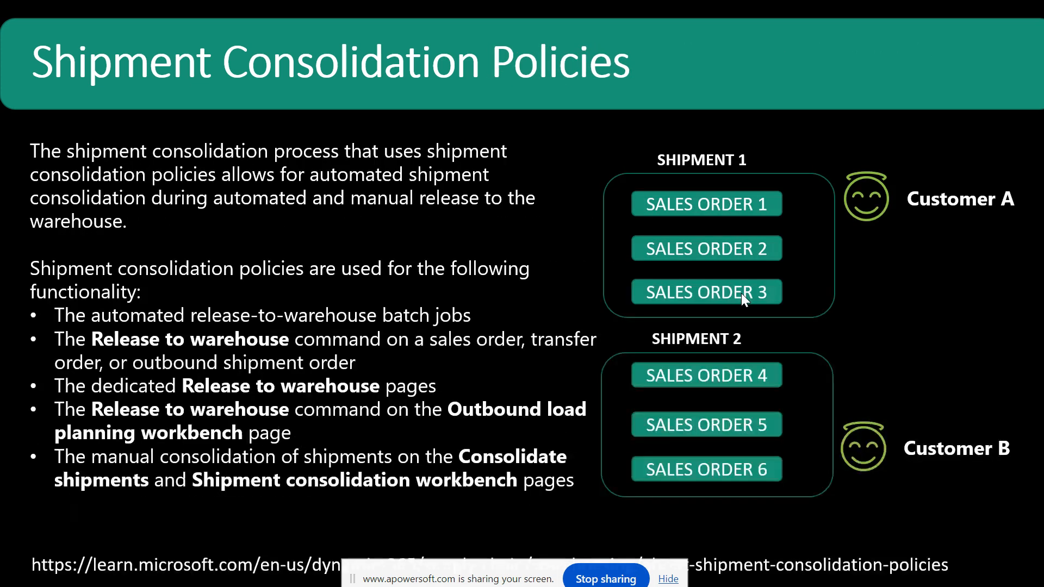
pyautogui.hotkey('alt', 'Tab')
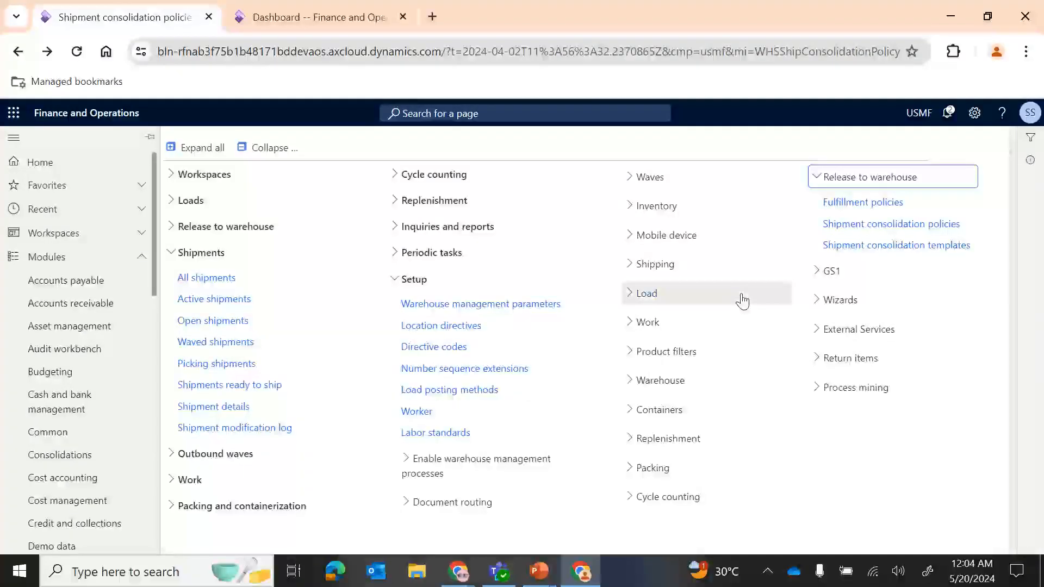
pyautogui.click(1029, 276)
# Open the newest Contoso Retail Seattle sales order from All sales orders in Accounts receivable
pyautogui.click(16, 257)
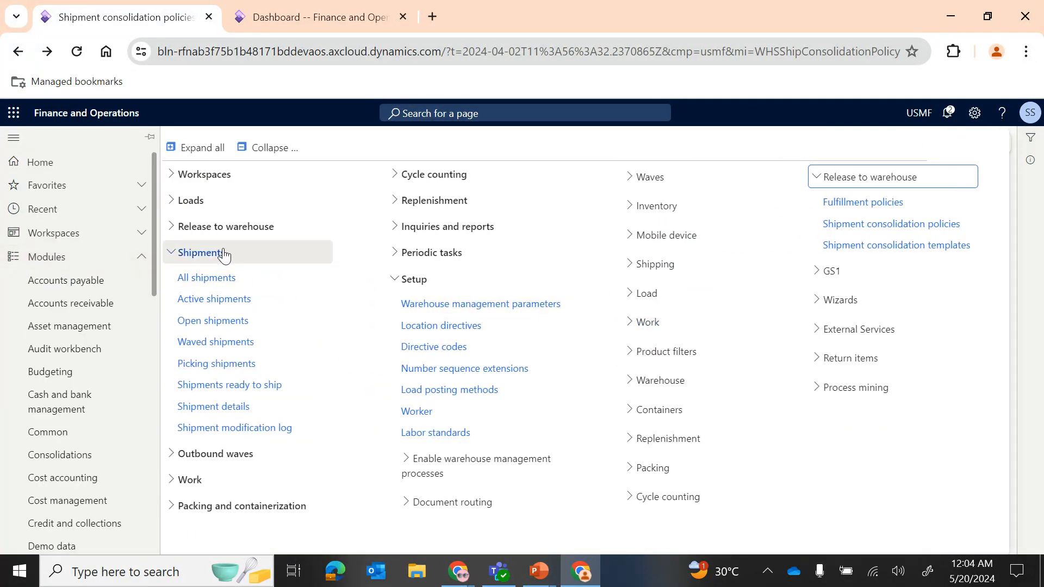
pyautogui.click(210, 227)
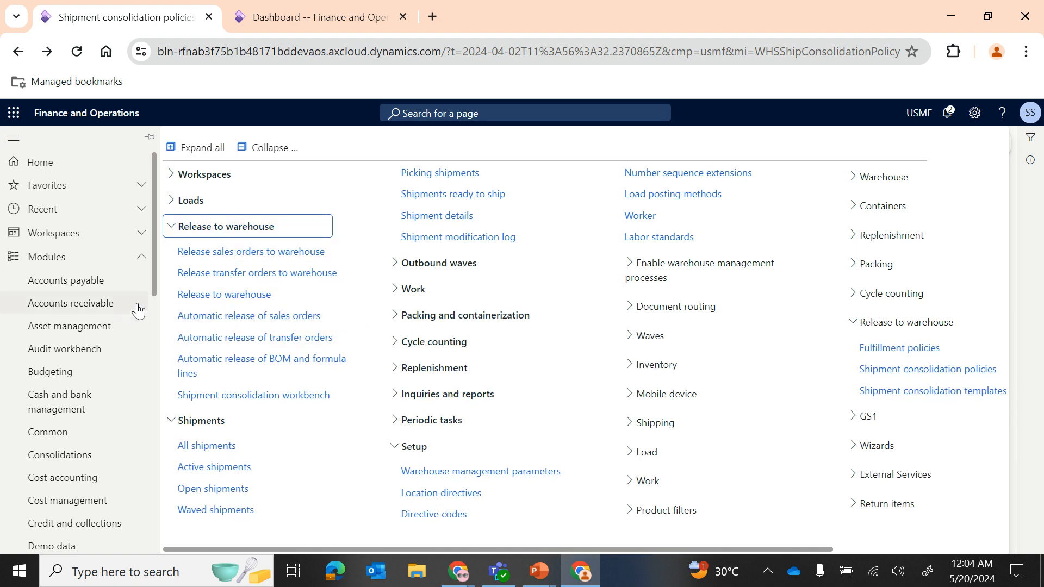
pyautogui.scroll(-3, 89, 381)
pyautogui.click(94, 228)
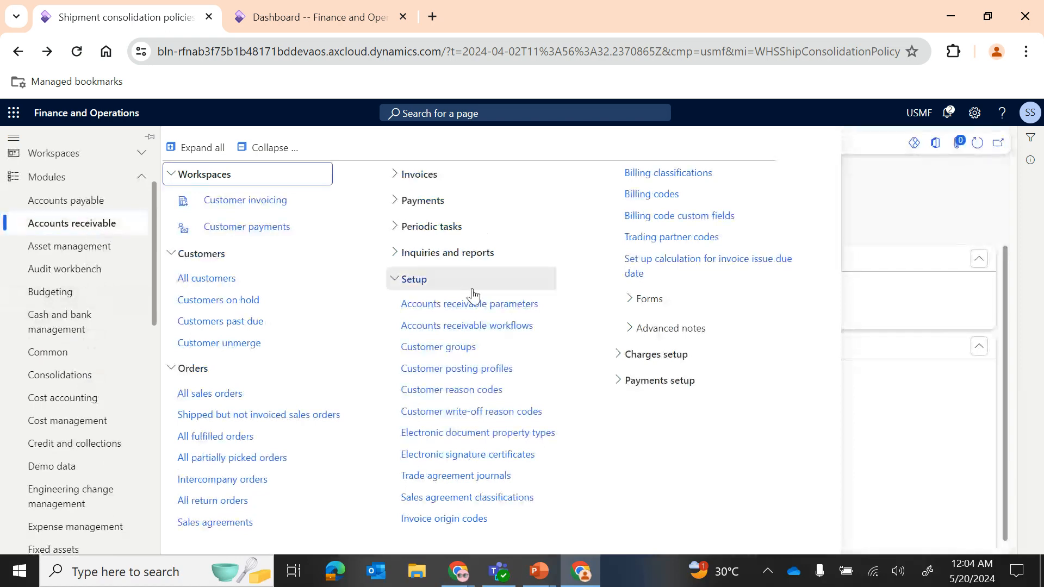
pyautogui.click(253, 397)
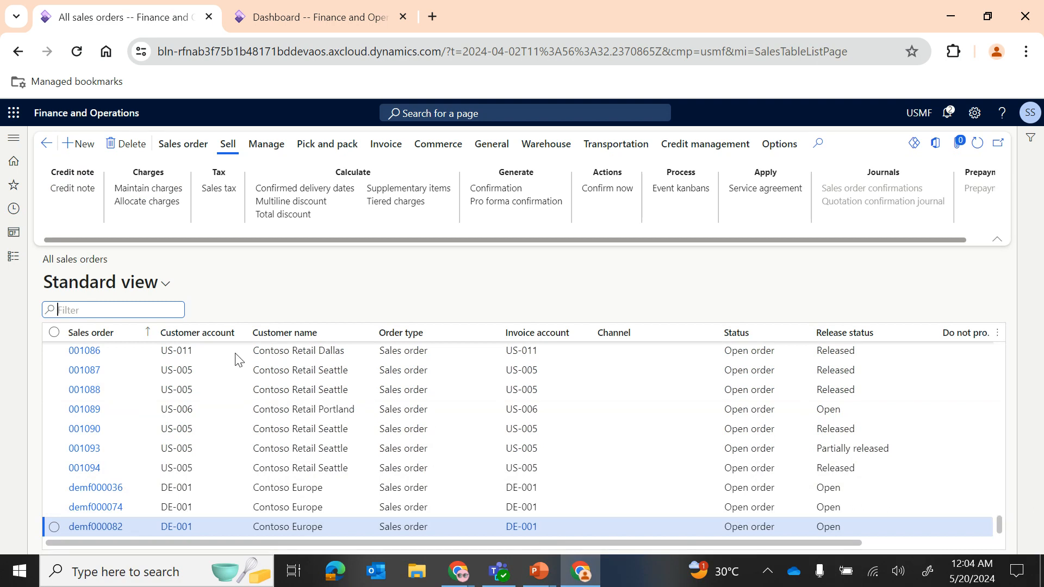
pyautogui.click(79, 475)
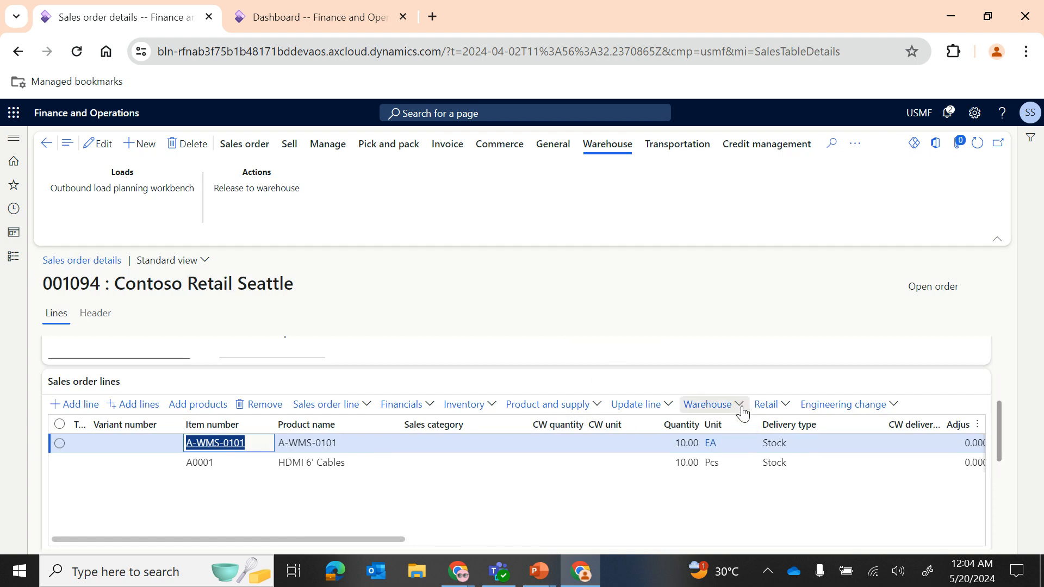
# Open the warehouse work details for the sales order line of item A0001, HDMI 6' Cables
pyautogui.click(528, 465)
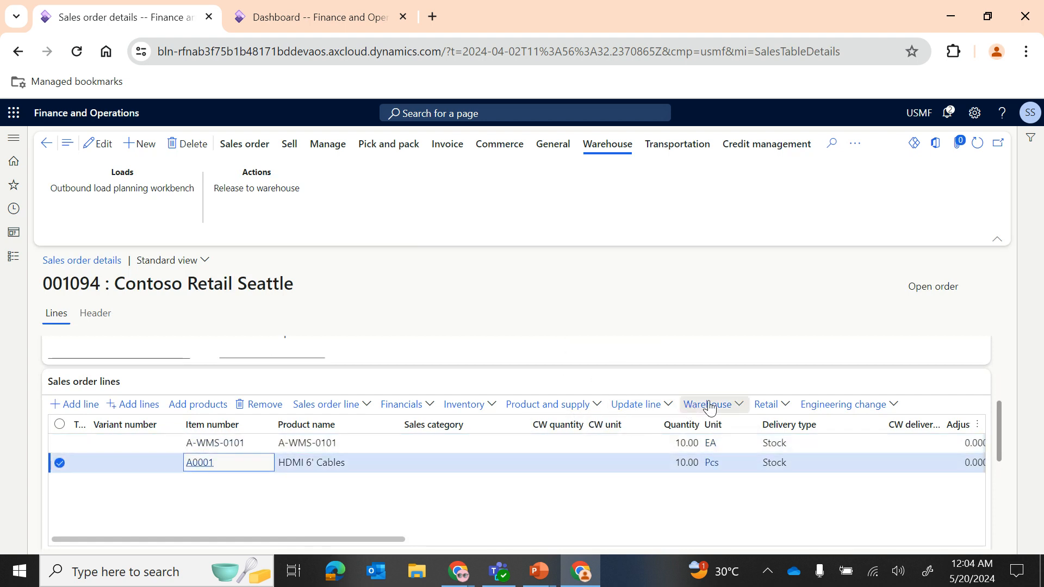
pyautogui.click(731, 407)
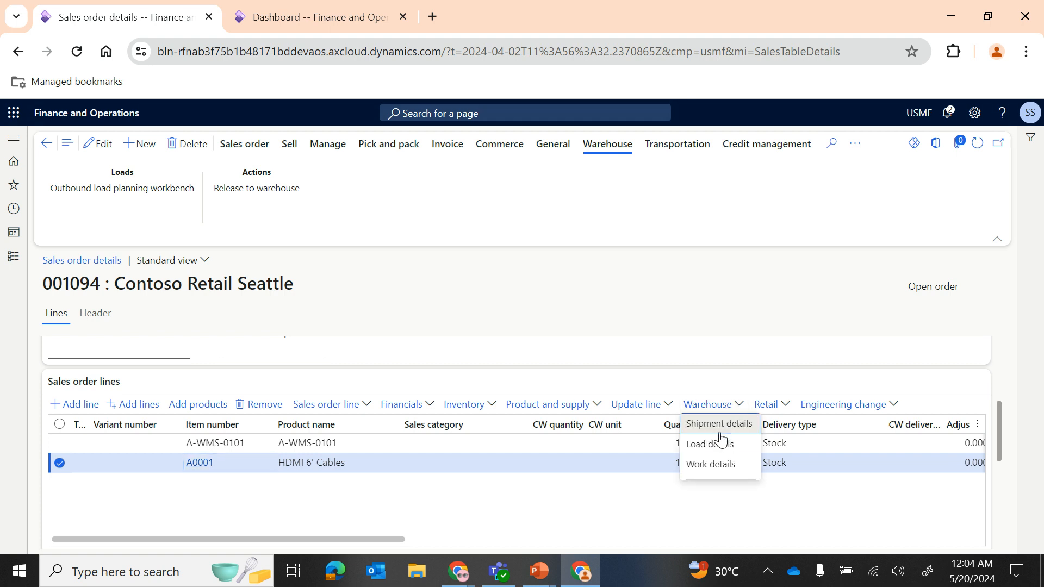
pyautogui.click(704, 462)
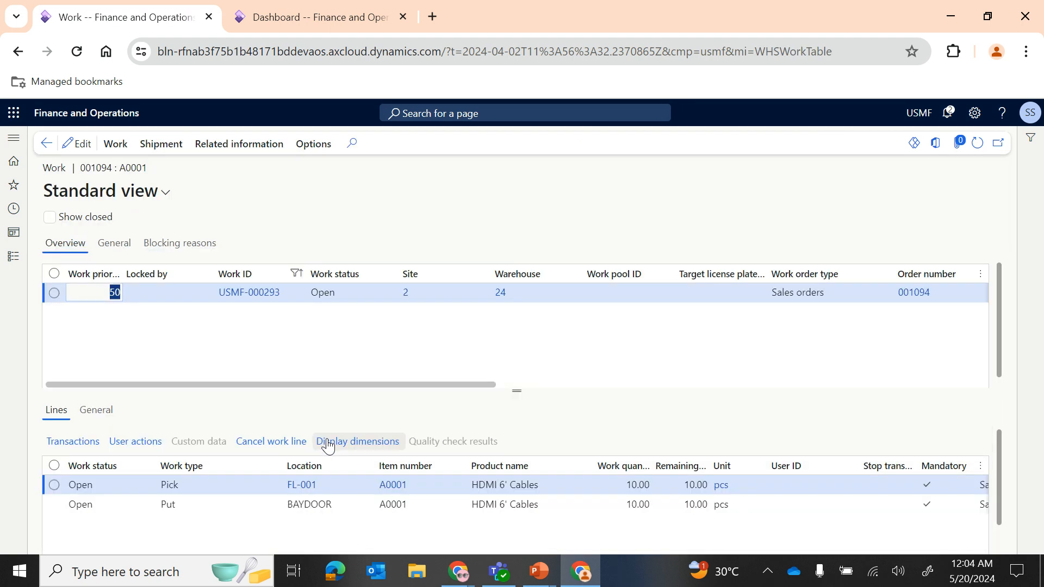
# Switch to the Warehouse Management app and sign in with the worker's user ID and password
pyautogui.click(117, 572)
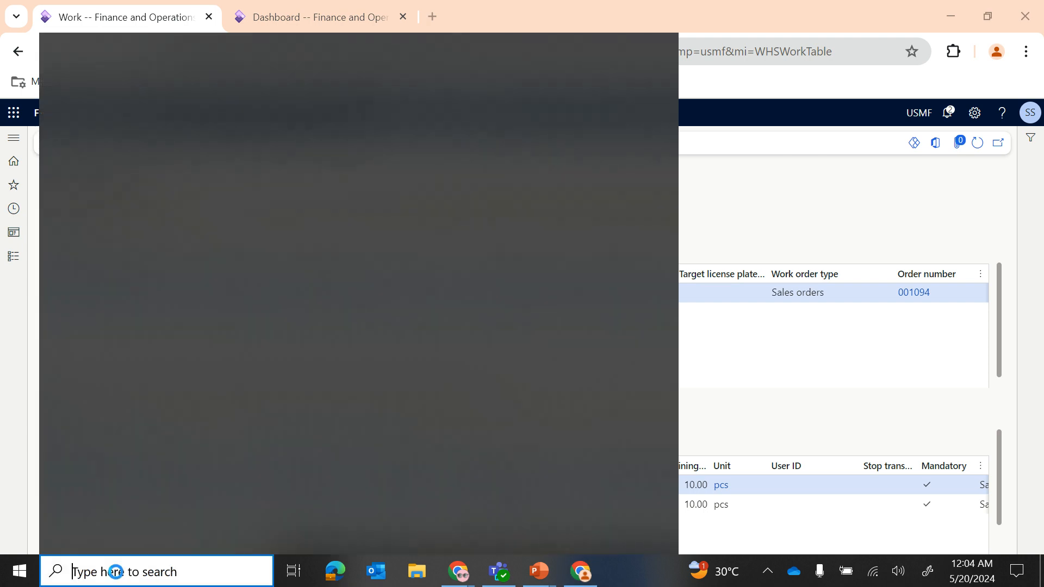
pyautogui.write('warehouse')
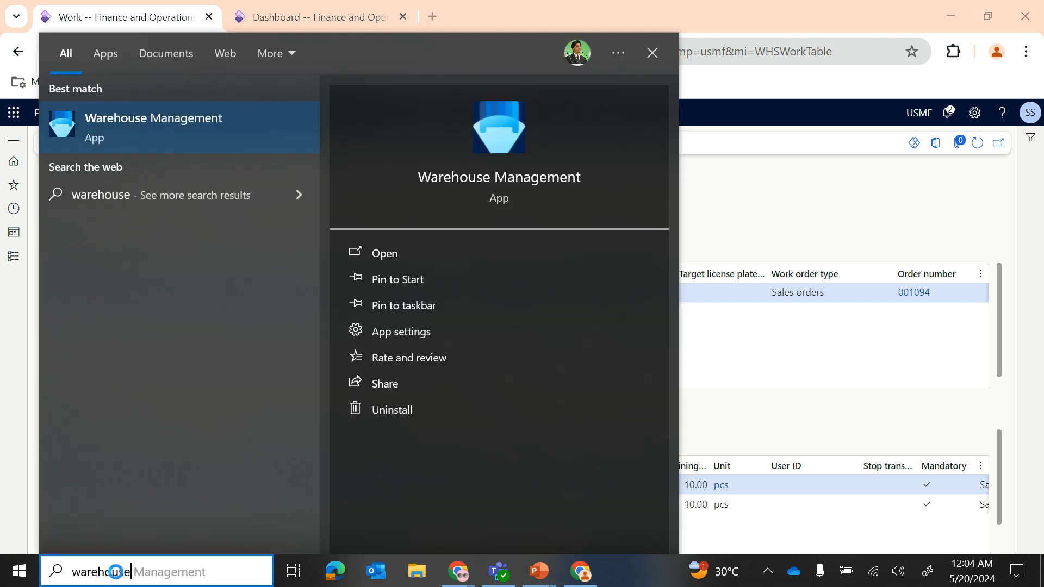
pyautogui.press('Return')
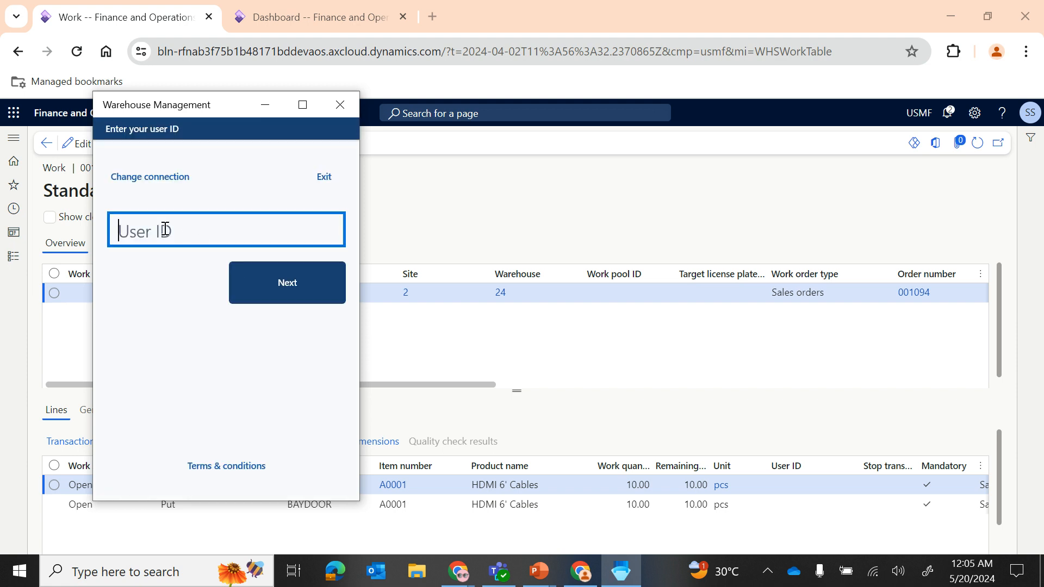
pyautogui.write('shri')
pyautogui.press('Return')
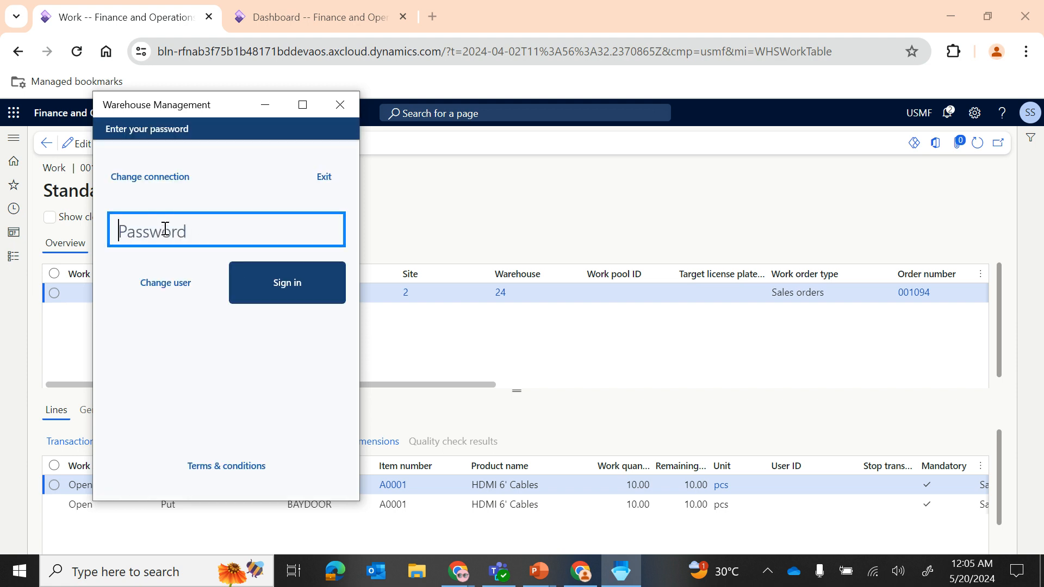
pyautogui.write('•••••')
pyautogui.press('Return')
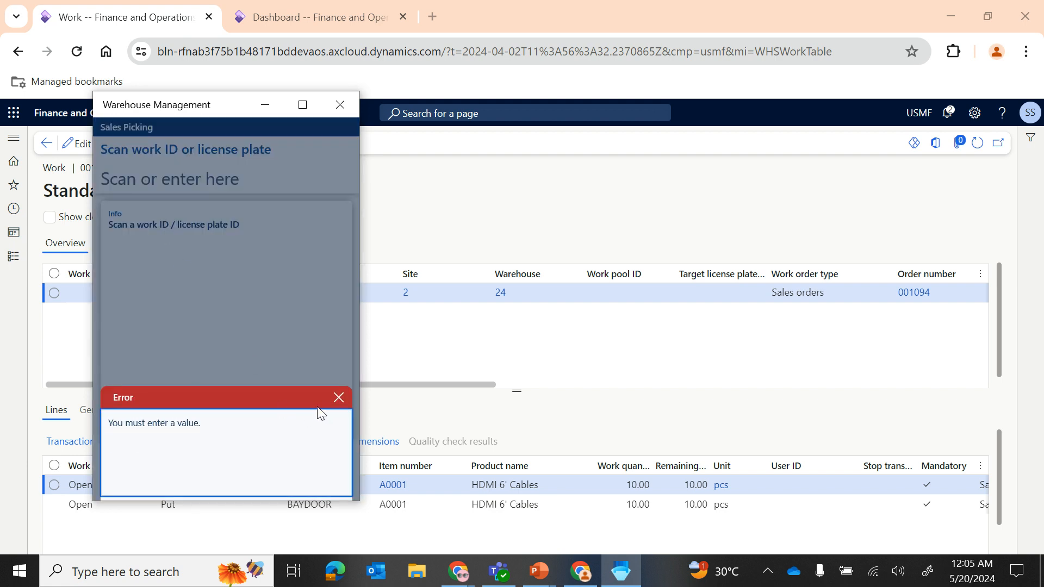
# Dismiss the error, exit Sales Picking to the Outbound menu, and move the app window clear of the work ID
pyautogui.click(339, 398)
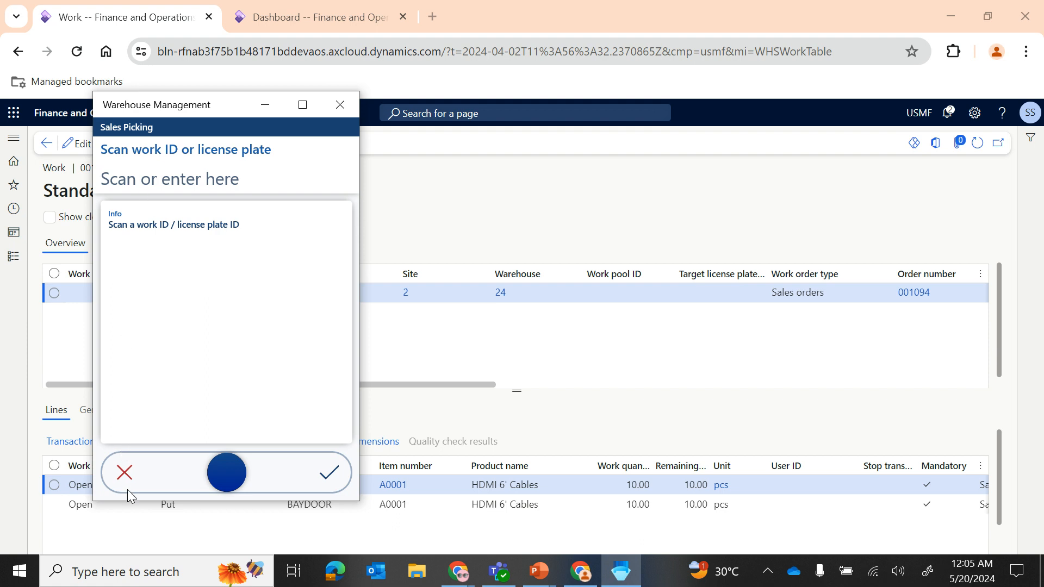
pyautogui.moveTo(209, 481); pyautogui.dragTo(124, 472)
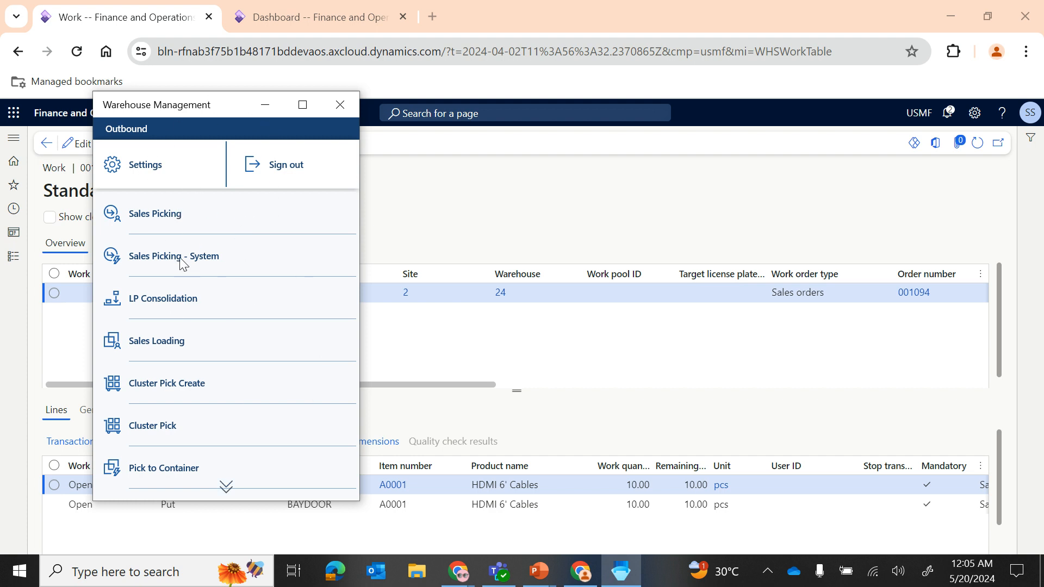
pyautogui.moveTo(168, 111); pyautogui.dragTo(531, 119)
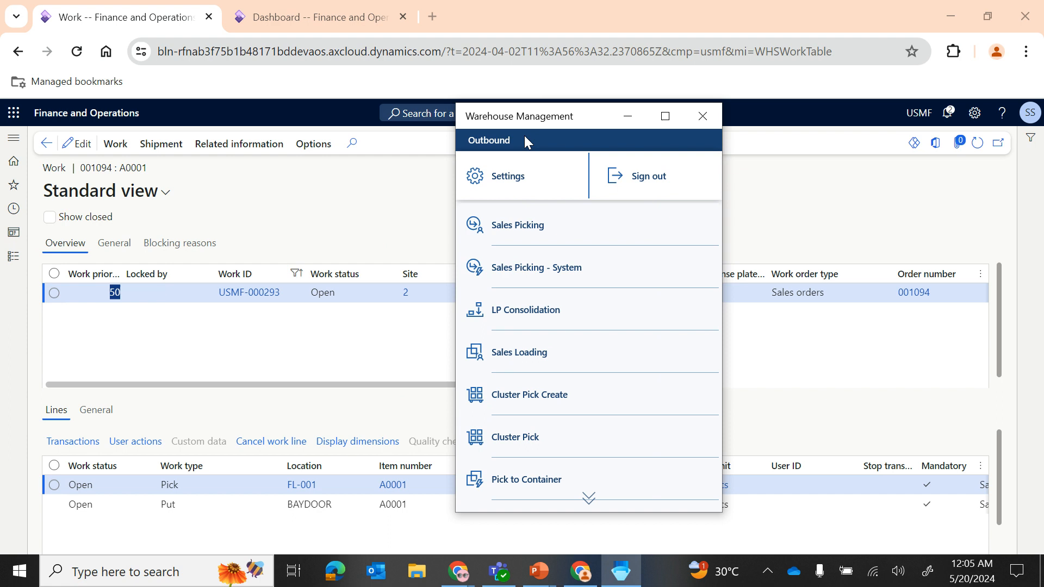
# Start Sales Picking for work ID USMF-000293, copied from the work details
pyautogui.click(526, 230)
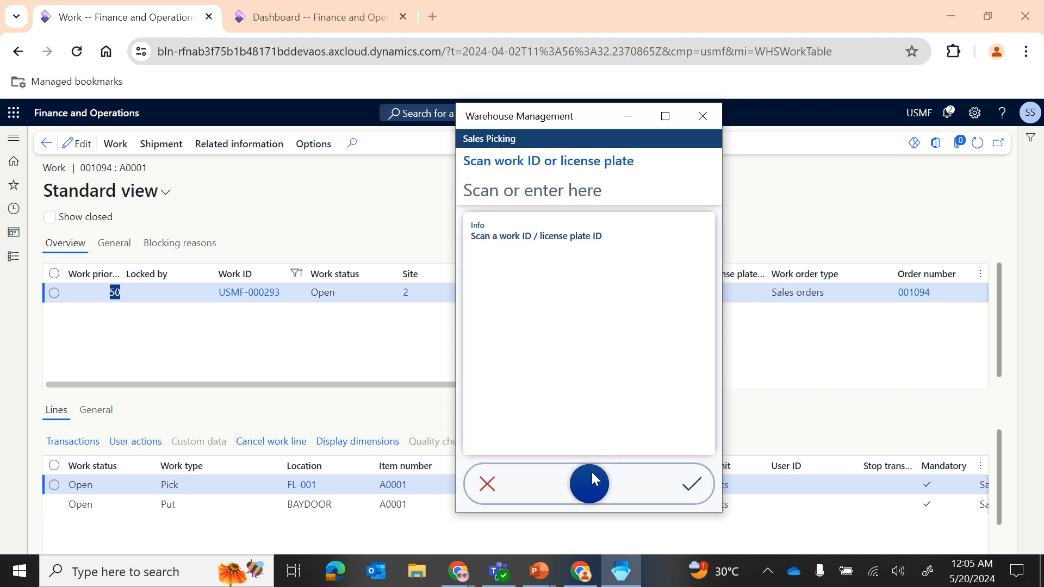
pyautogui.click(506, 188)
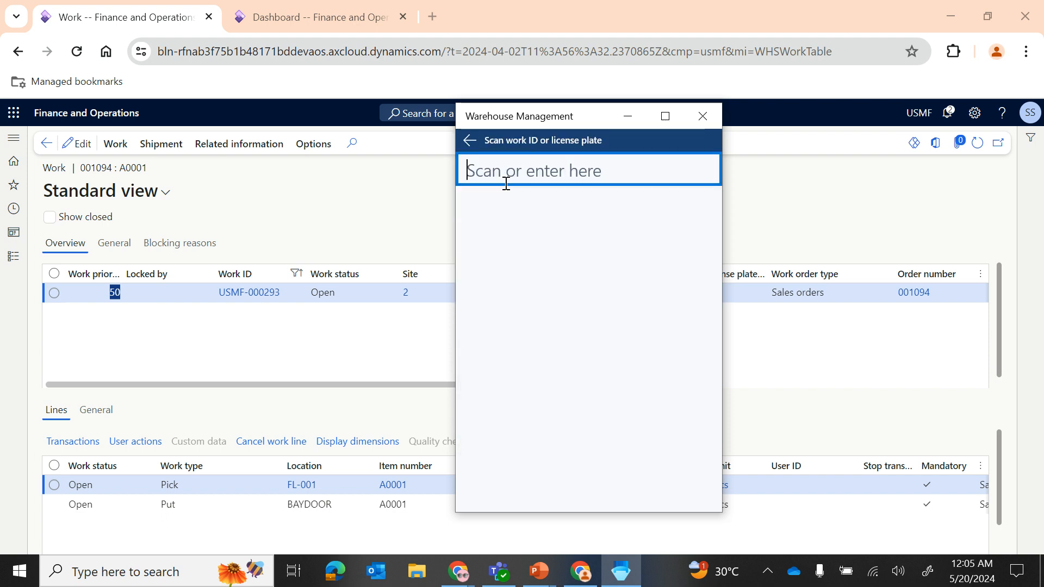
pyautogui.moveTo(281, 296); pyautogui.dragTo(197, 315)
pyautogui.hotkey('ctrl', 'c')
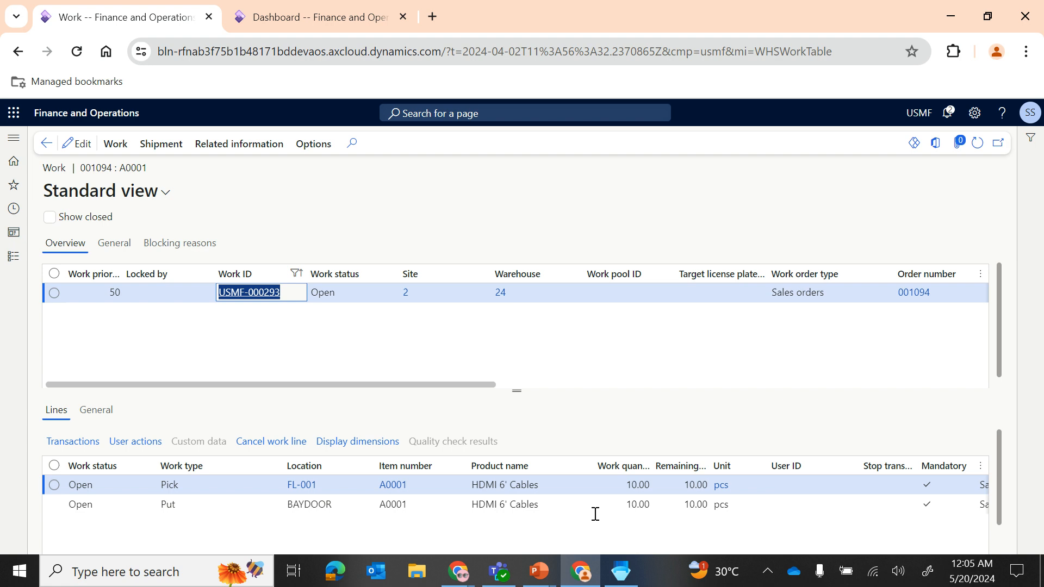
pyautogui.click(620, 570)
pyautogui.hotkey('ctrl', 'v')
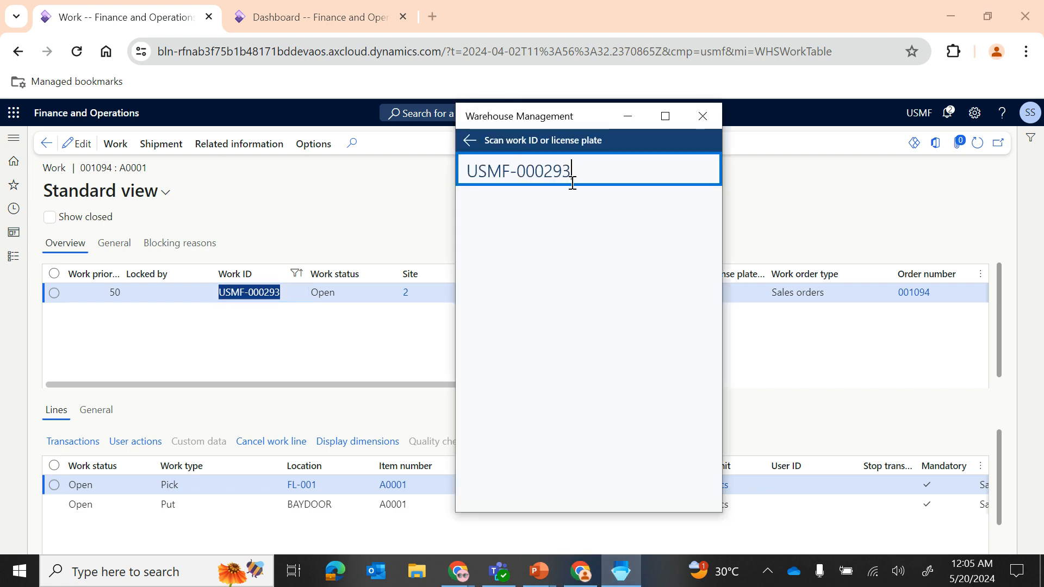
pyautogui.press('Return')
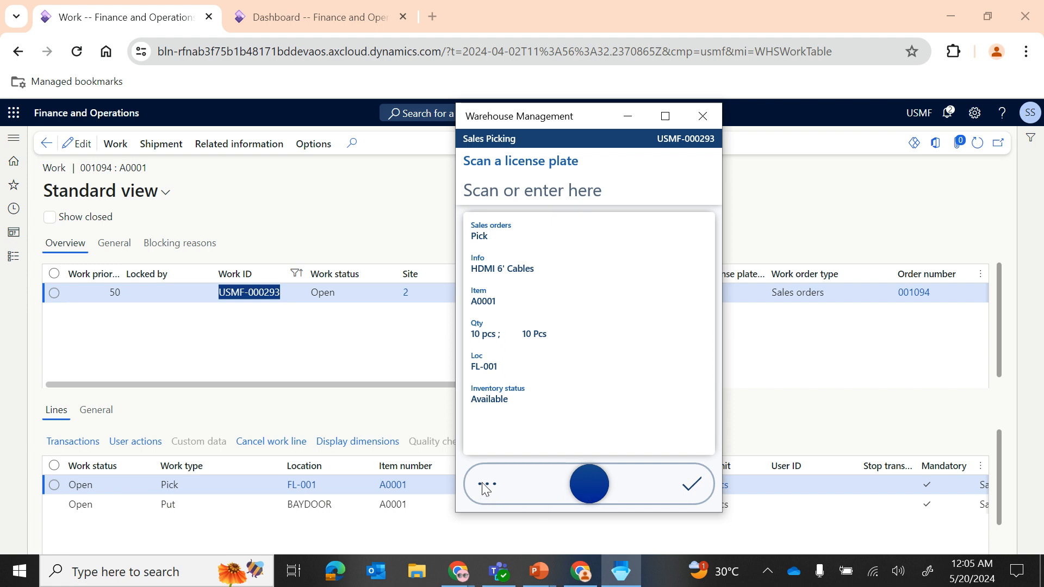
# Check the available actions for the HDMI 6' Cables pick and try to confirm it without a license plate
pyautogui.moveTo(585, 481); pyautogui.dragTo(463, 478)
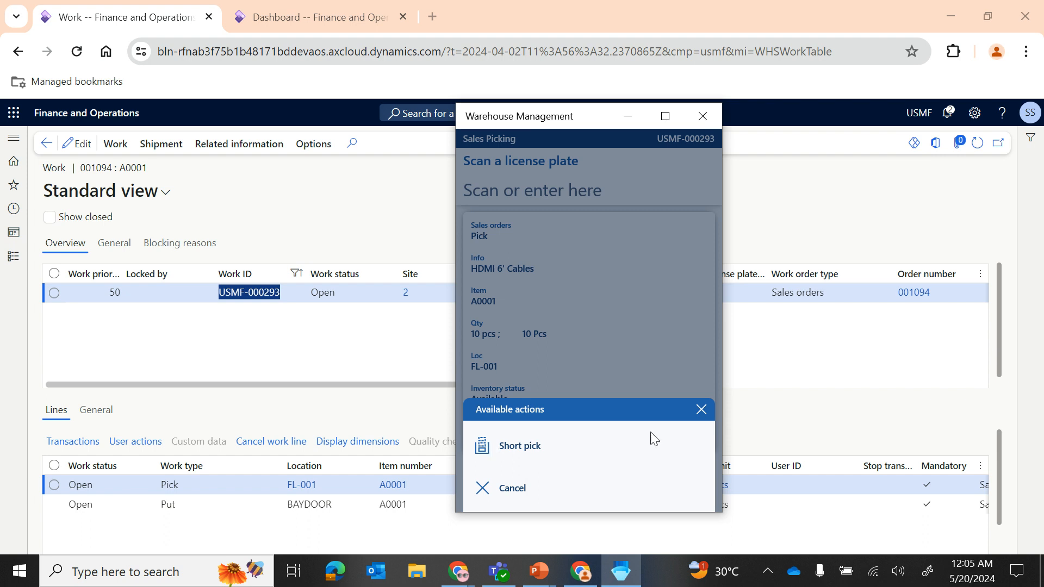
pyautogui.click(700, 409)
pyautogui.moveTo(590, 478); pyautogui.dragTo(691, 483)
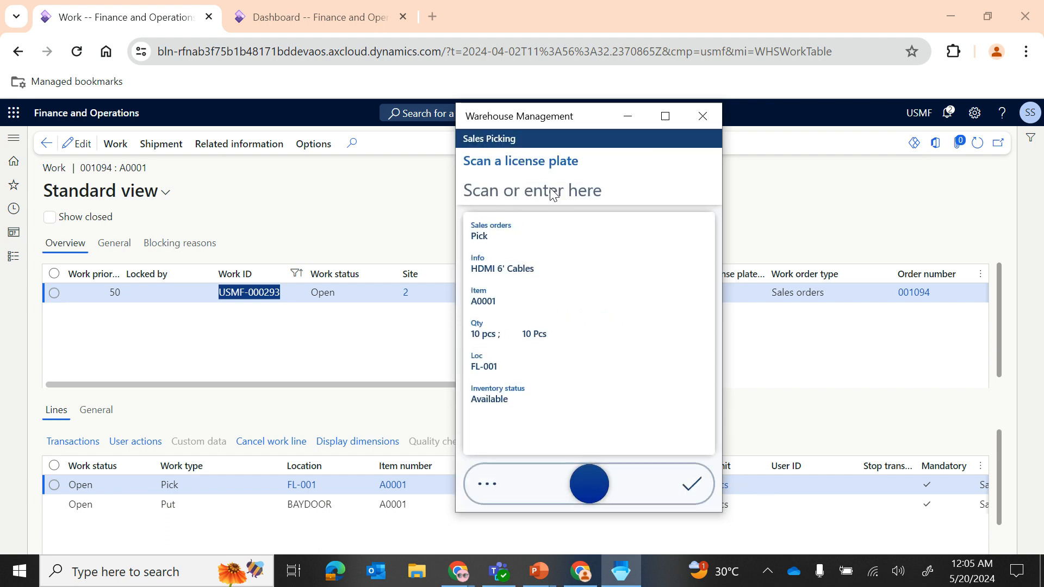
# Return to the work details in the browser and open the on-hand inventory of item A0001
pyautogui.click(634, 112)
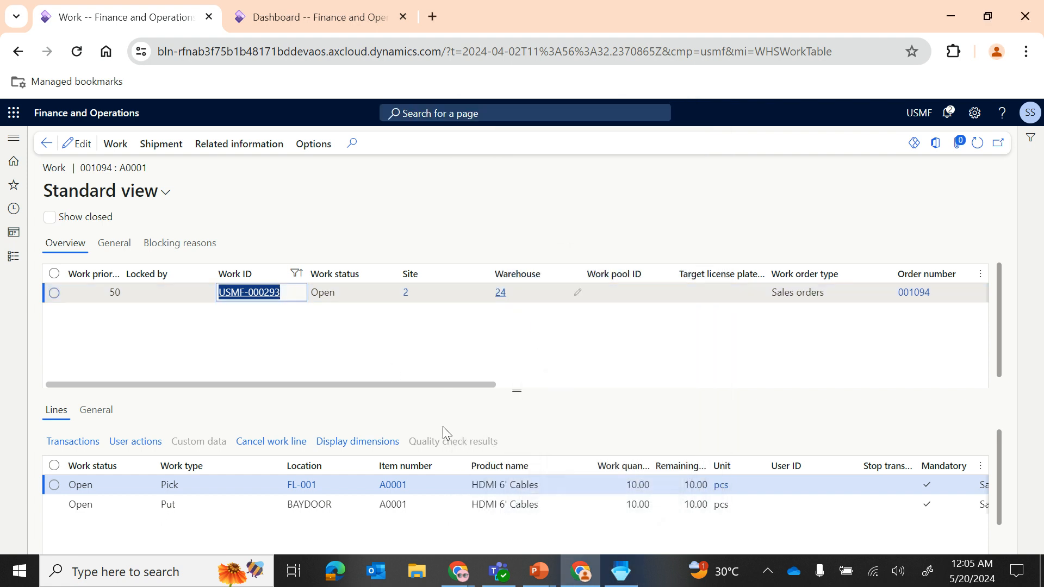
pyautogui.click(387, 487)
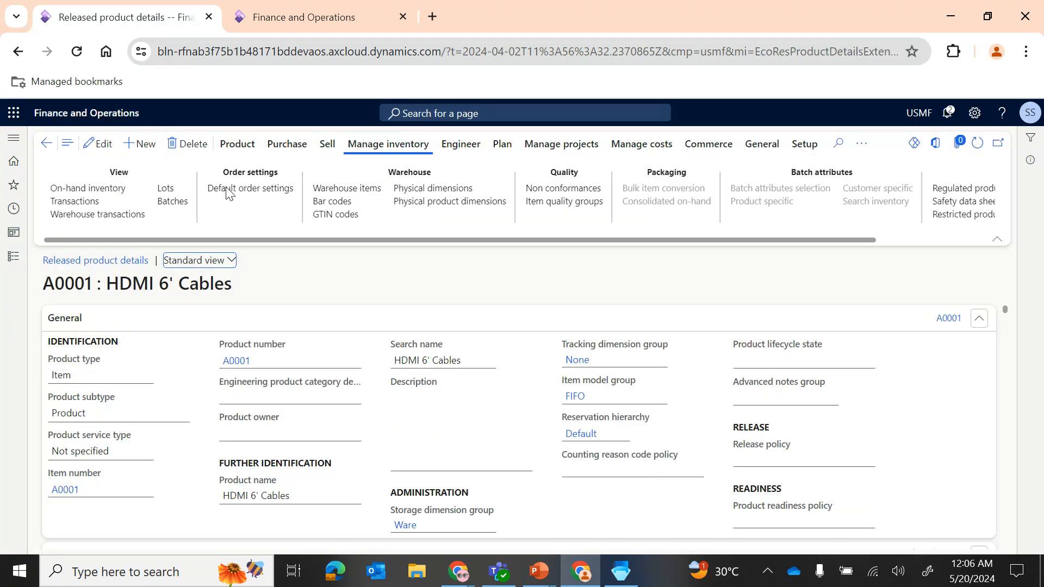
pyautogui.click(93, 191)
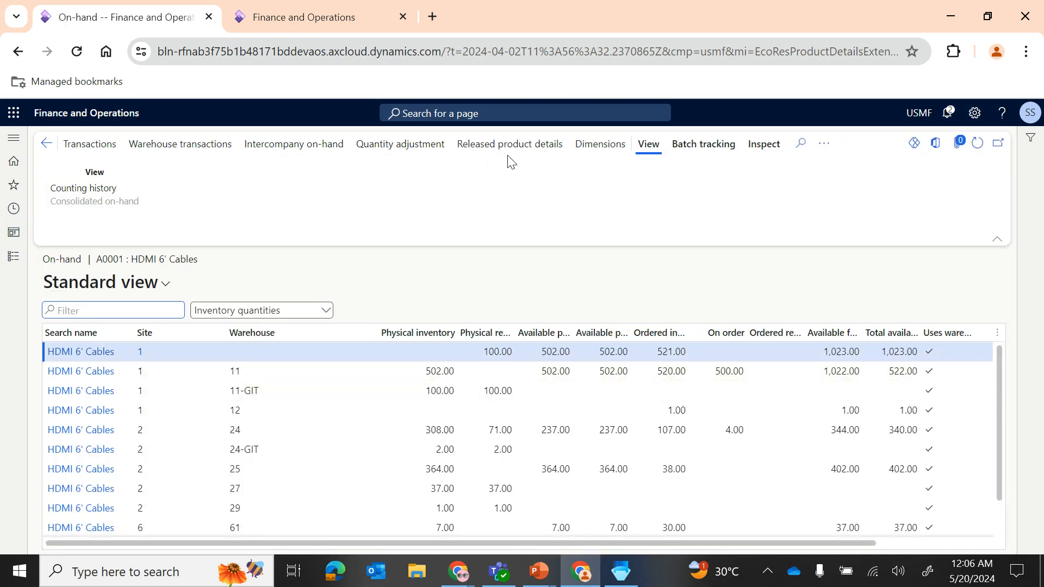
# Add the Location and License plate dimensions to the on-hand inventory display
pyautogui.click(600, 146)
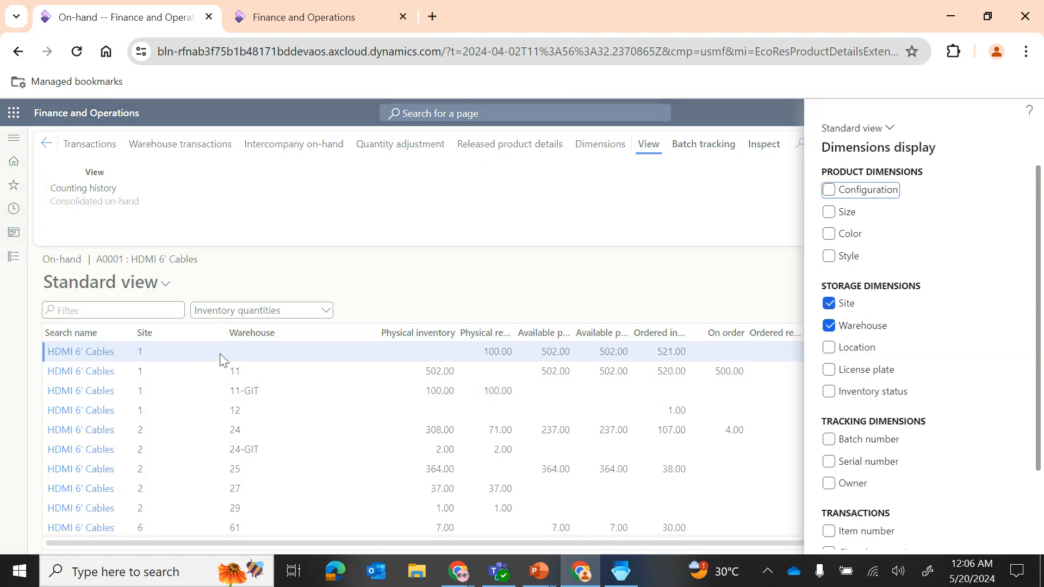
pyautogui.click(828, 347)
pyautogui.click(829, 369)
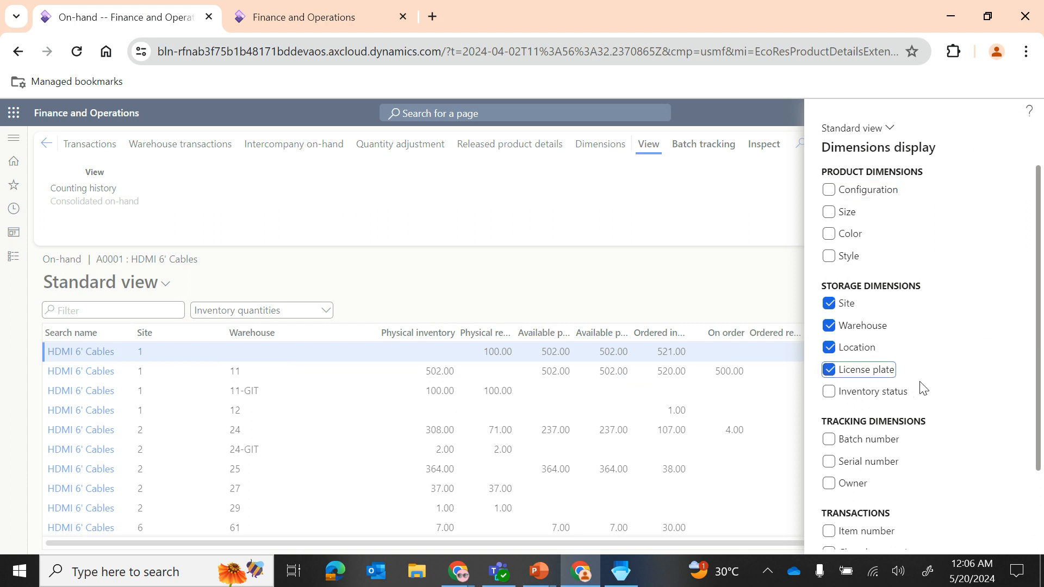
pyautogui.scroll(-2, 924, 402)
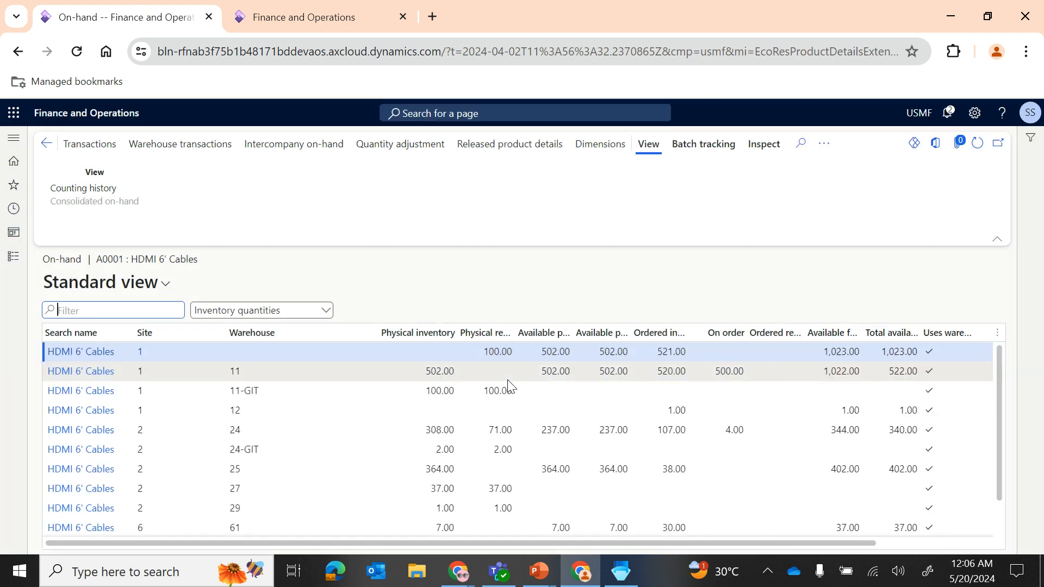
pyautogui.scroll(-1, 370, 413)
pyautogui.scroll(-5, 369, 414)
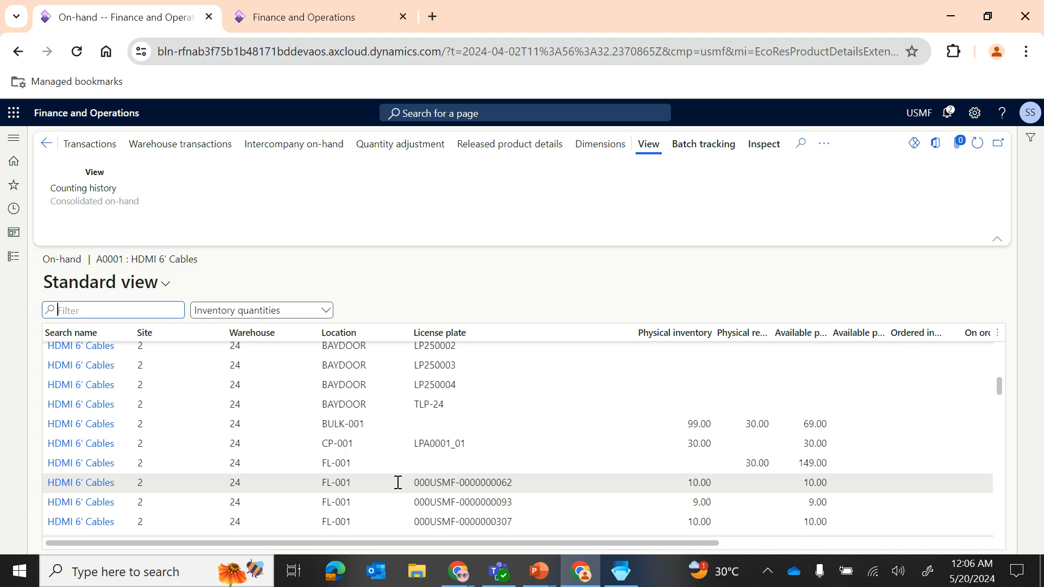
pyautogui.moveTo(518, 485); pyautogui.dragTo(405, 481)
pyautogui.hotkey('ctrl', 'c')
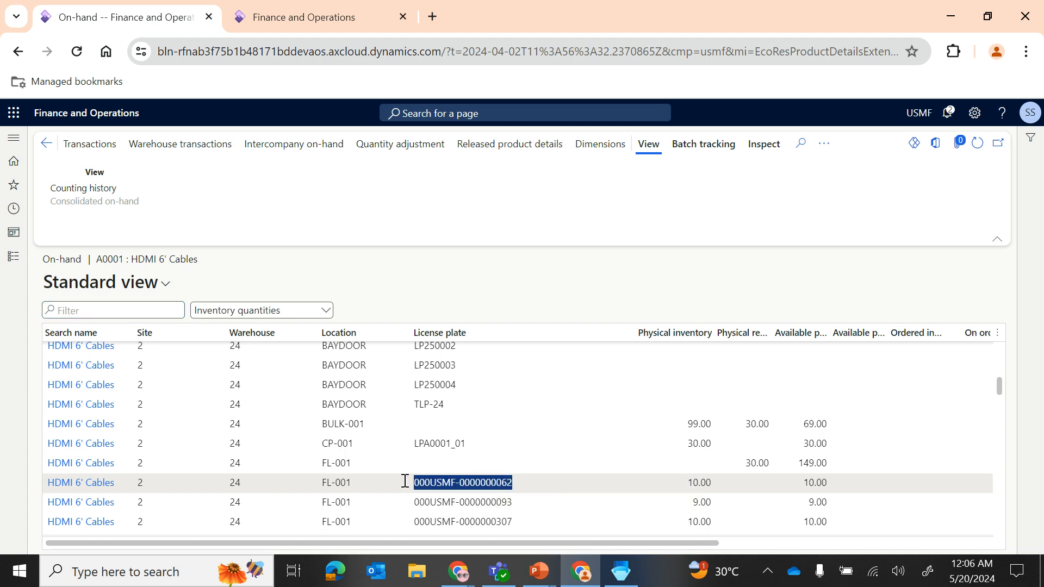
pyautogui.click(621, 570)
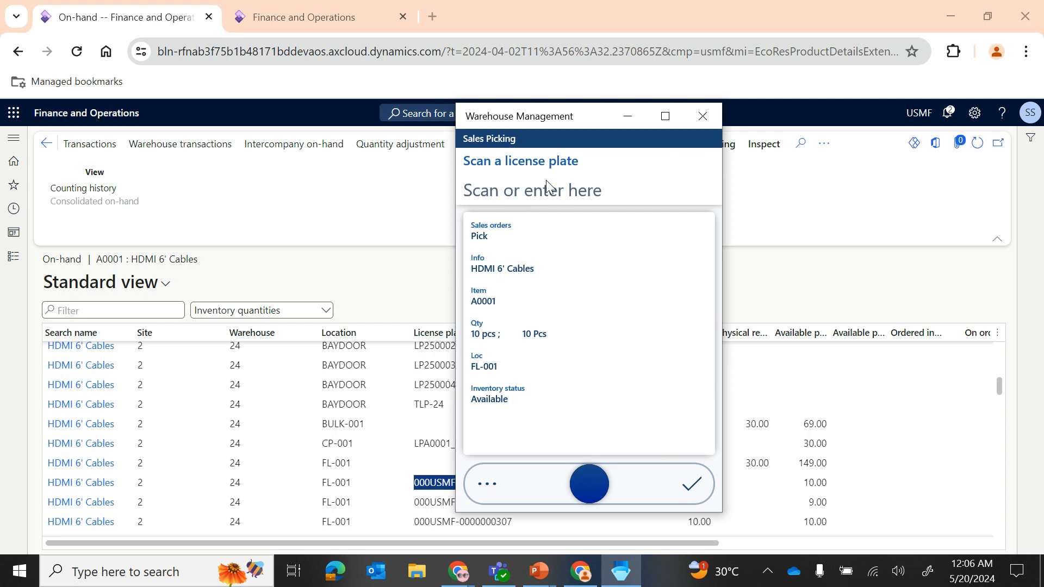
pyautogui.click(536, 161)
pyautogui.hotkey('ctrl', 'v')
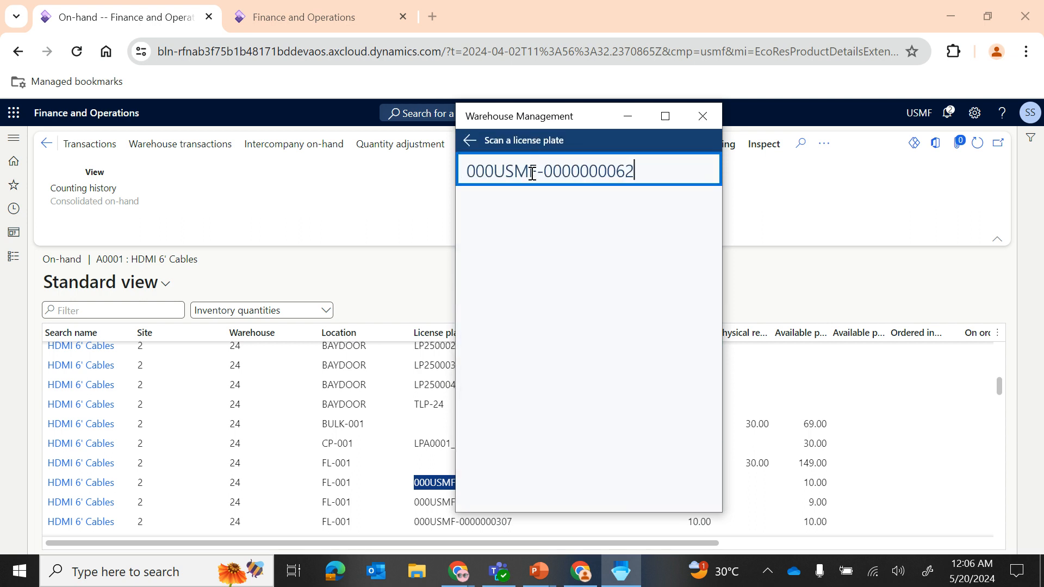
pyautogui.press('Return')
pyautogui.hotkey('ctrl', 'v')
pyautogui.press('Return')
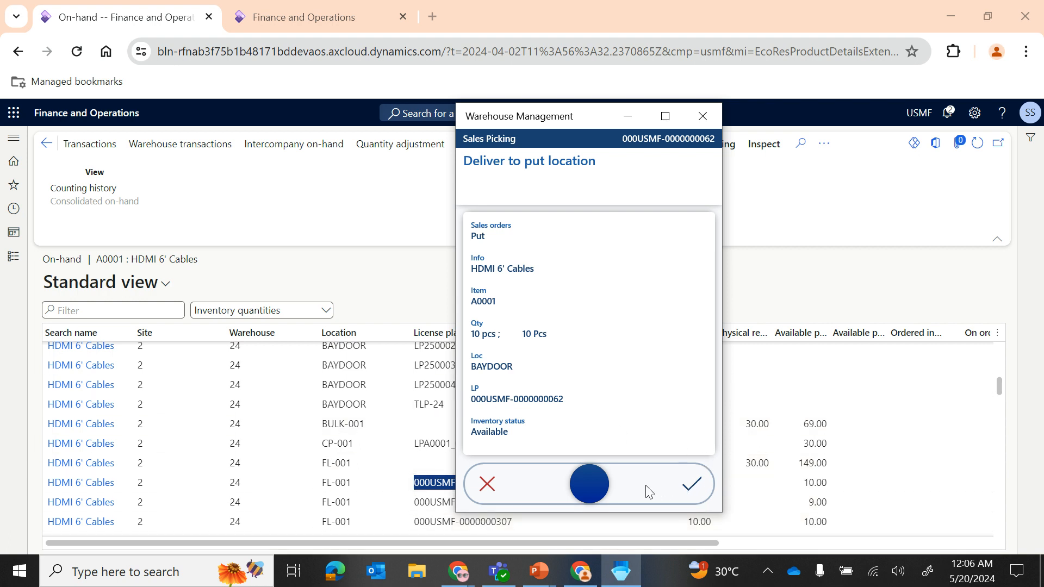
pyautogui.moveTo(589, 485); pyautogui.dragTo(712, 504)
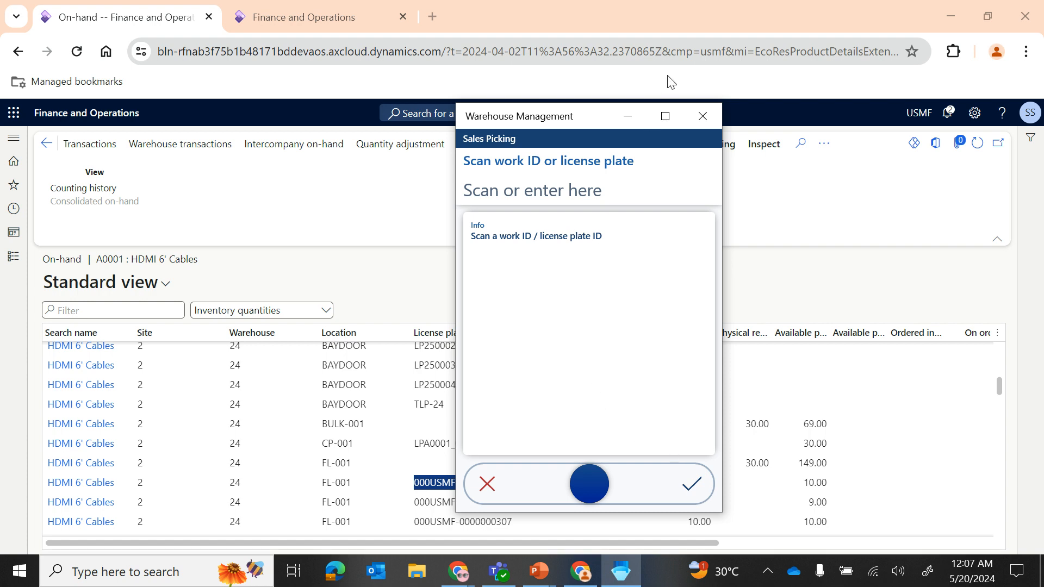
pyautogui.click(629, 111)
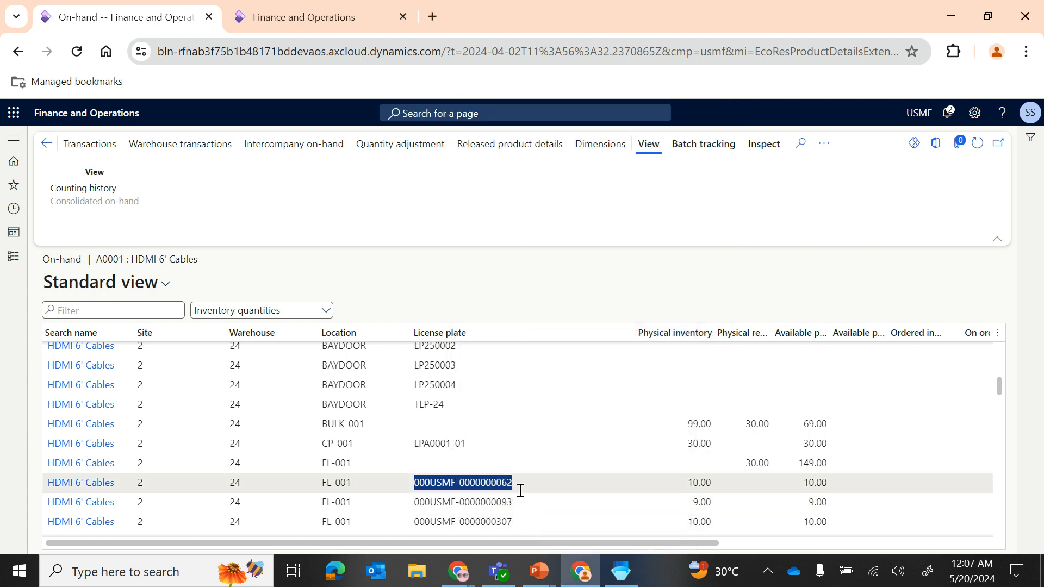
pyautogui.moveTo(519, 489); pyautogui.dragTo(413, 482)
pyautogui.hotkey('ctrl', 'c')
pyautogui.click(977, 146)
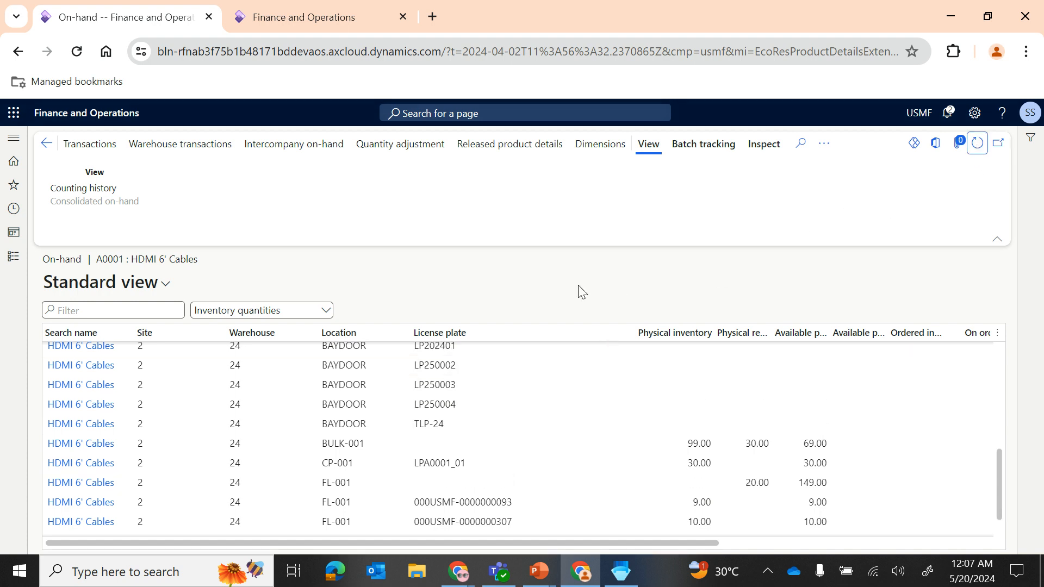
pyautogui.click(527, 341)
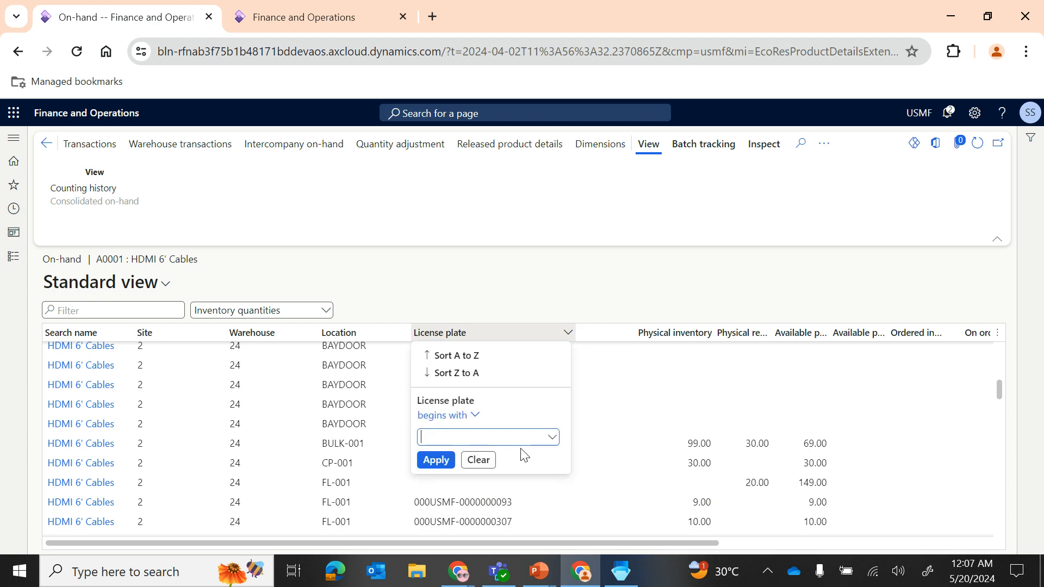
pyautogui.hotkey('ctrl', 'v')
pyautogui.press('Return')
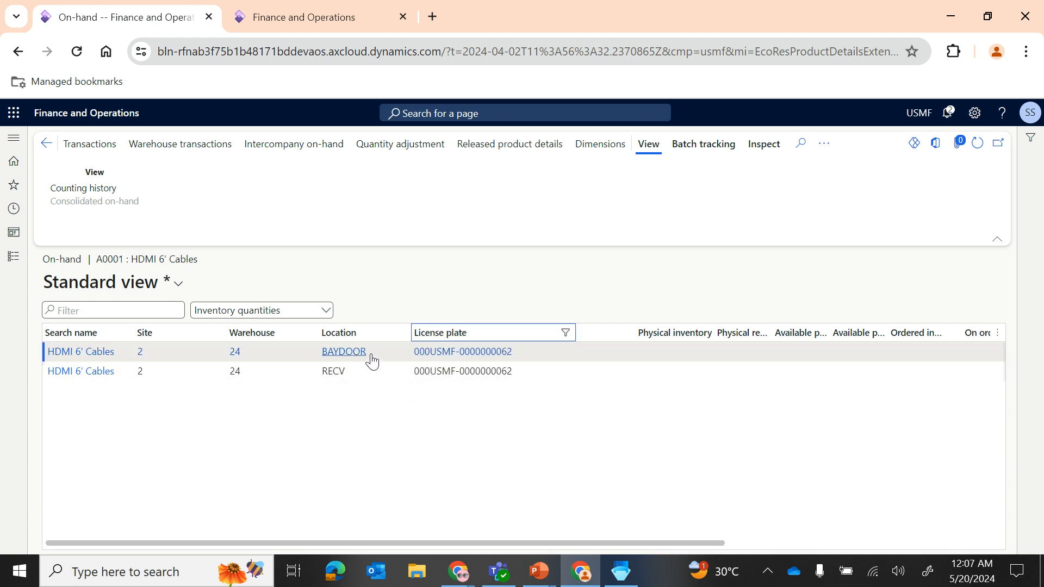
pyautogui.hscroll(8, 371, 359)
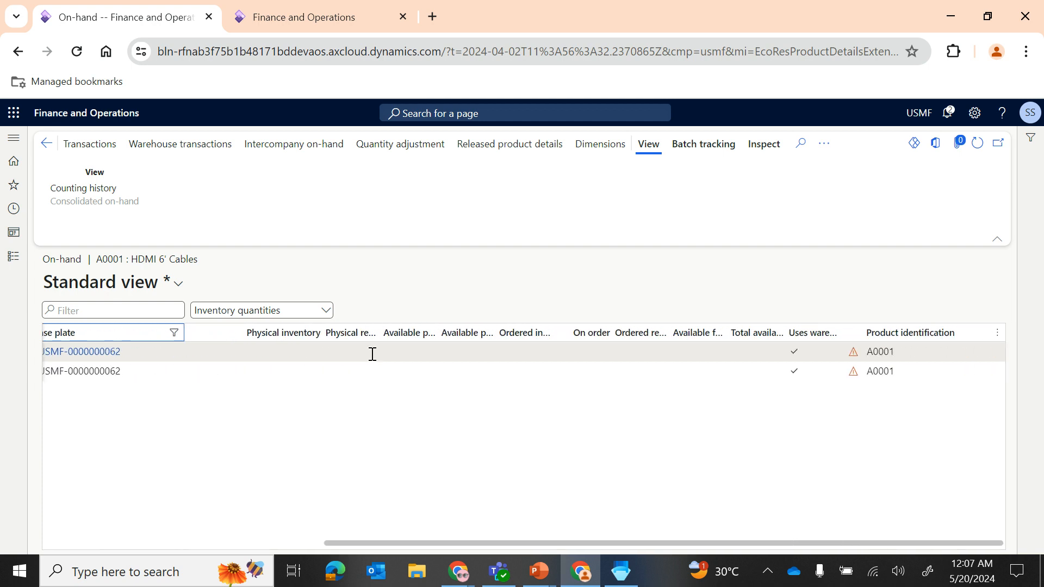
pyautogui.hscroll(-8, 594, 373)
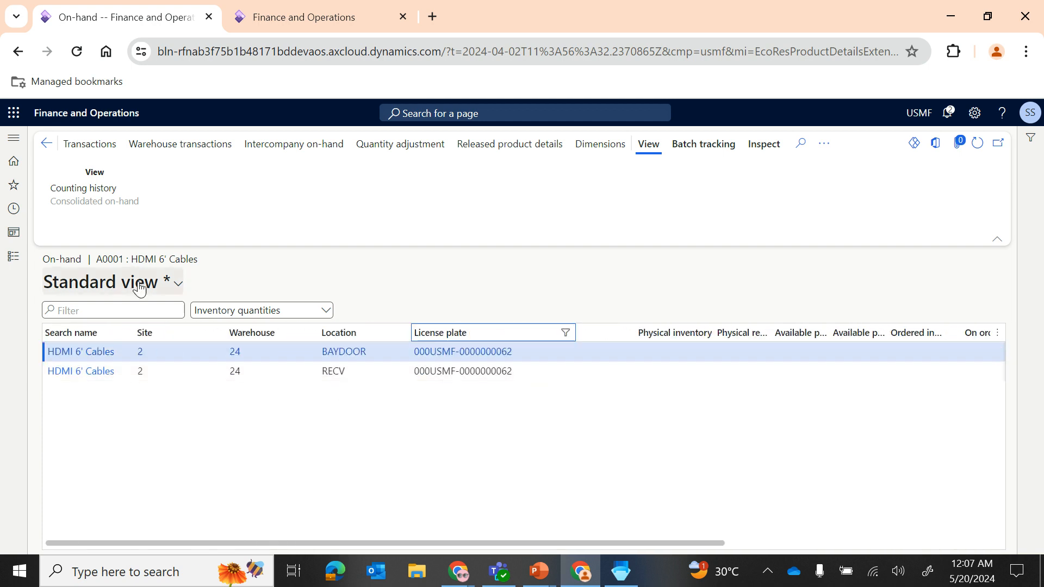
# Open the inventory transactions for the license plate at BAYDOOR and examine the sales order line's issue status and location
pyautogui.click(90, 145)
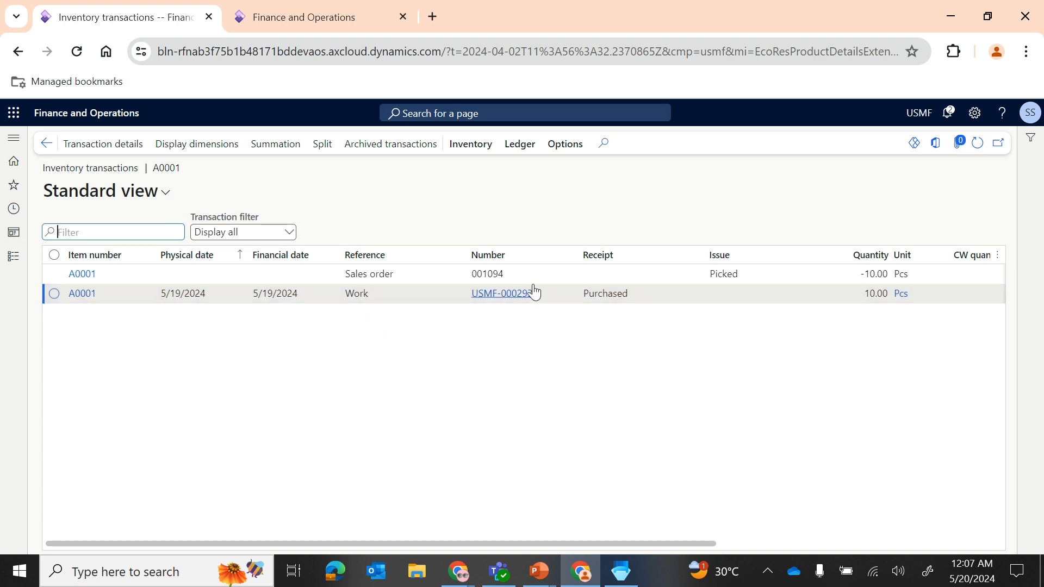
pyautogui.click(755, 291)
pyautogui.click(682, 281)
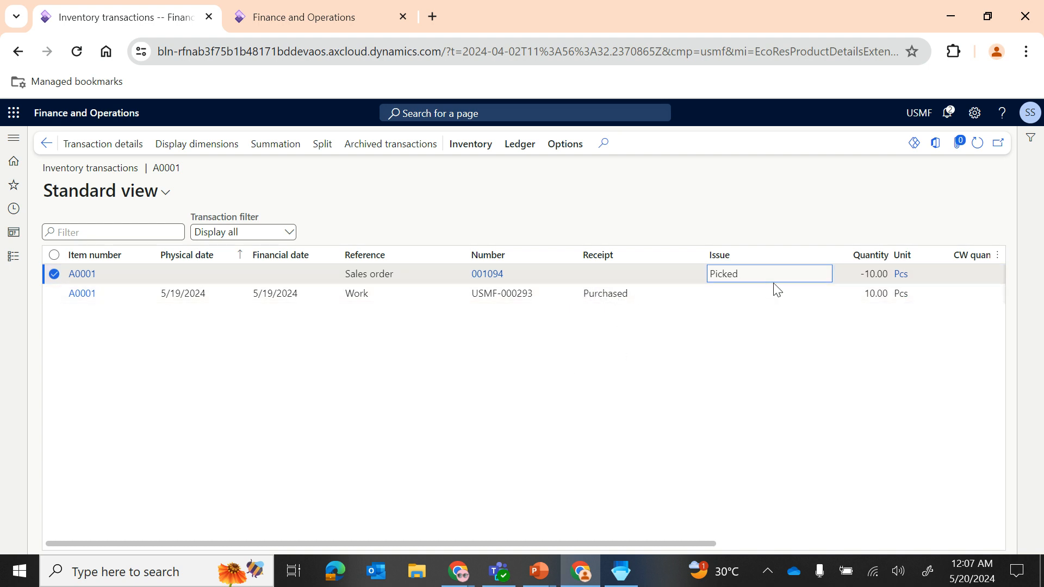
pyautogui.hscroll(6, 761, 294)
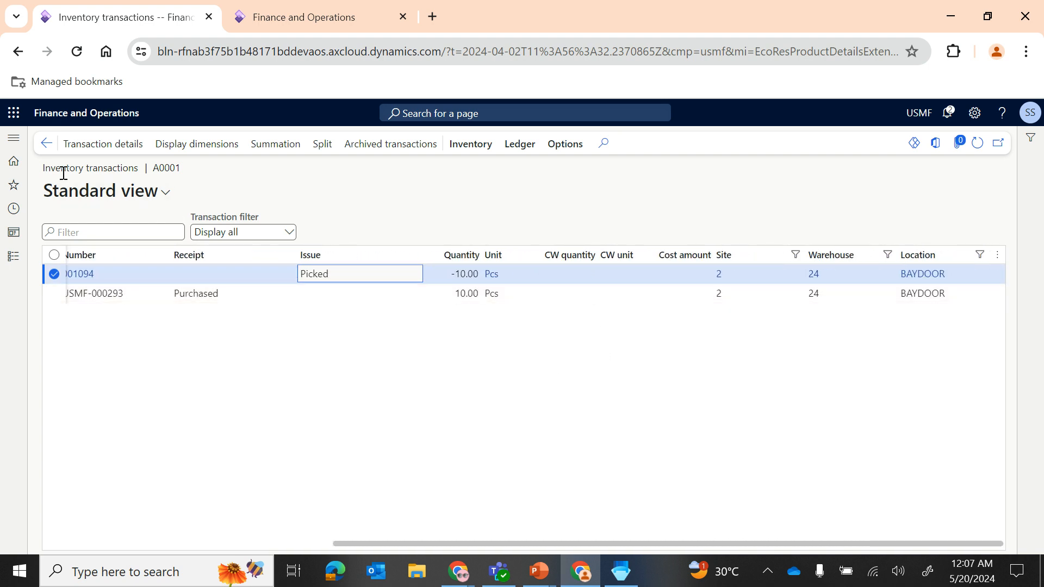
# Return to the warehouse work details and close the product information for A0001
pyautogui.click(46, 144)
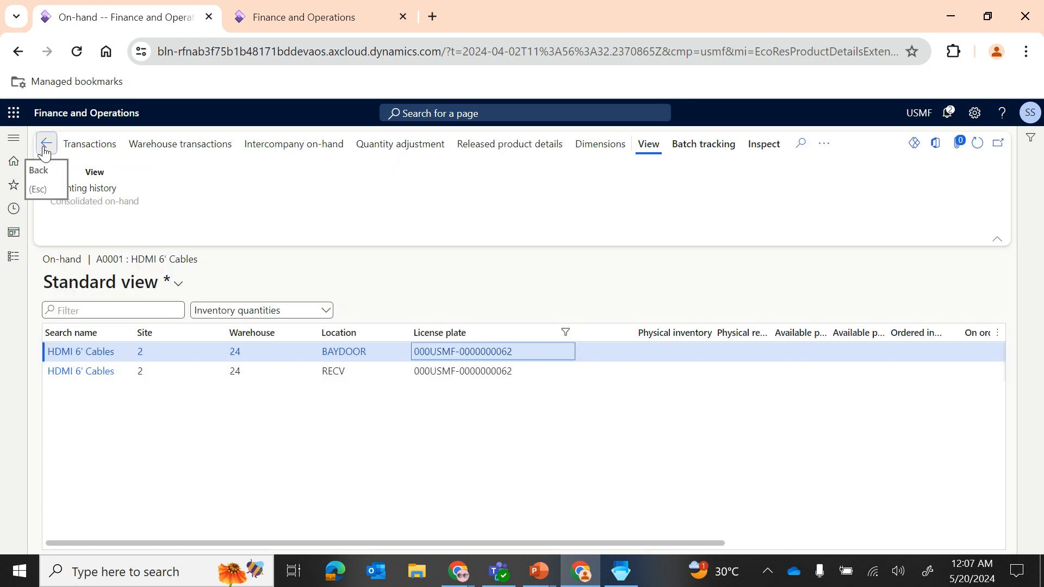
pyautogui.click(45, 146)
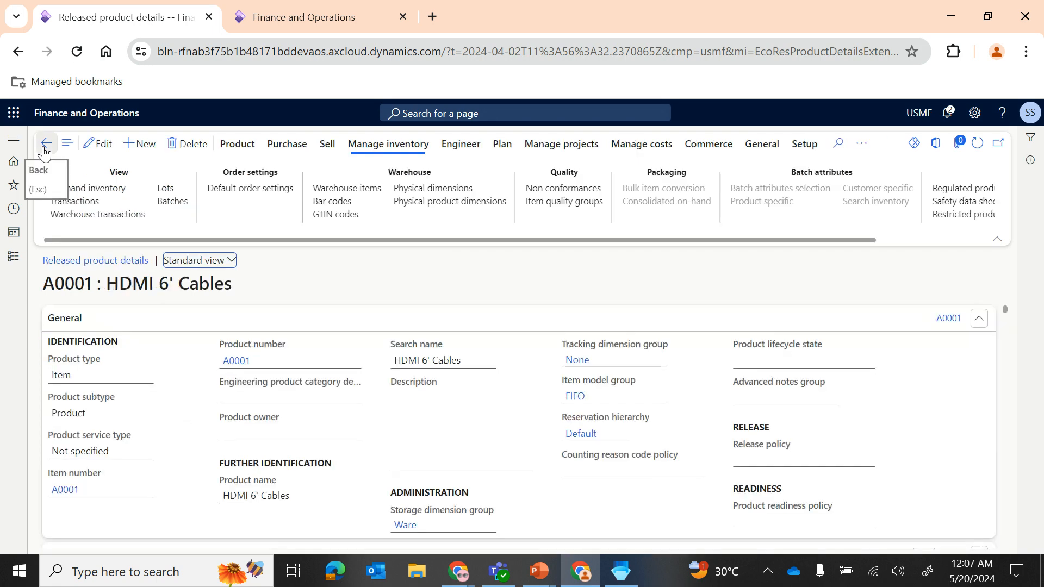
pyautogui.click(46, 144)
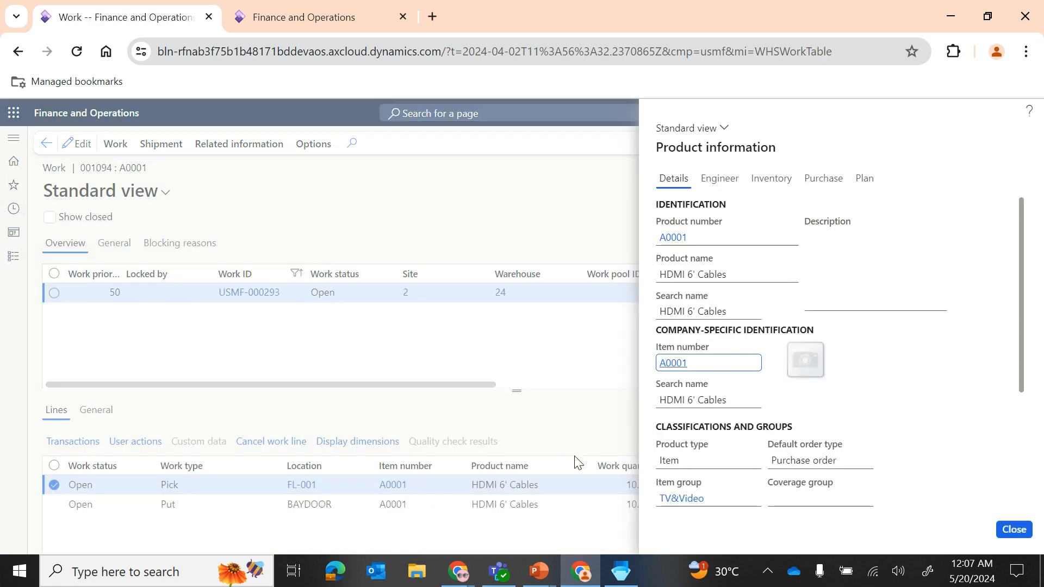
pyautogui.click(1013, 529)
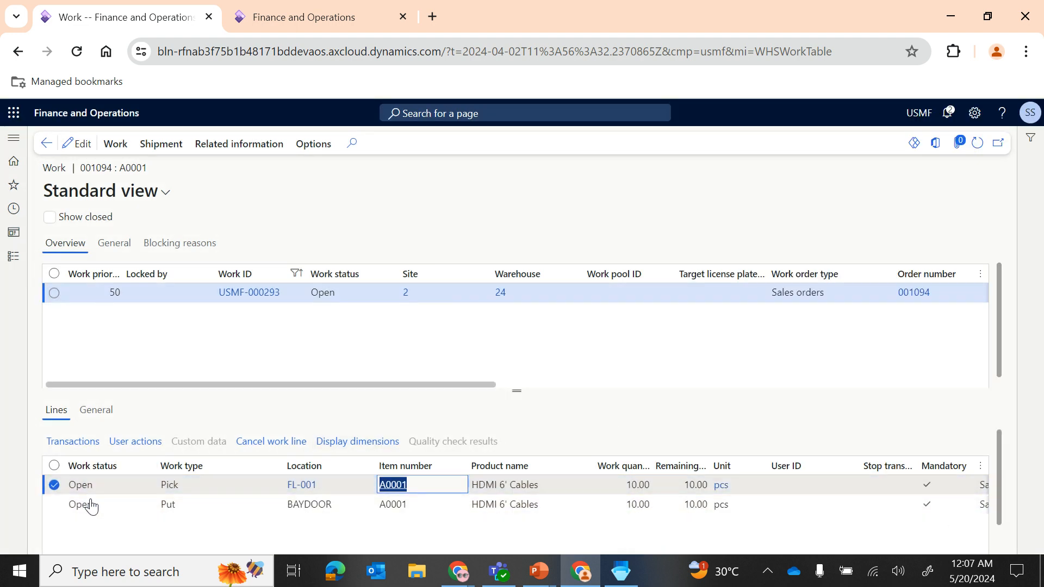
# Refresh the warehouse work, examine the pick and put lines, and widen the target license plate column to show the full ID
pyautogui.click(976, 143)
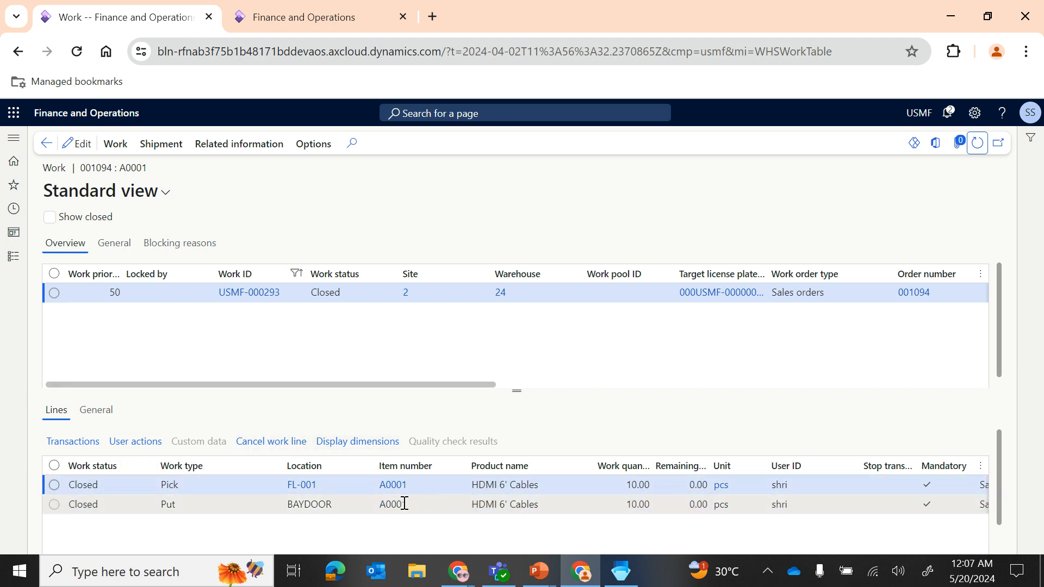
pyautogui.hscroll(10, 620, 510)
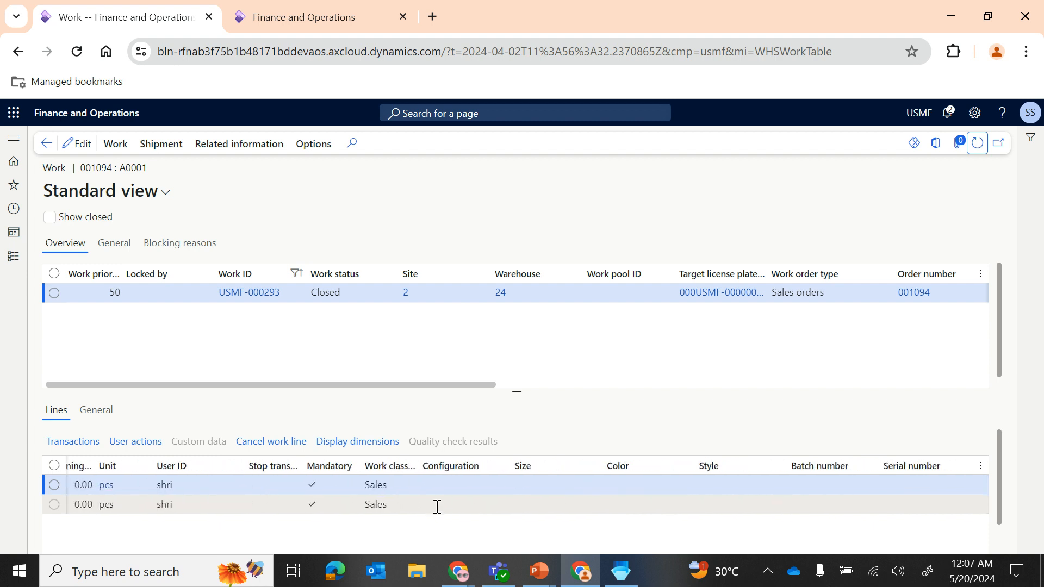
pyautogui.hscroll(-10, 435, 506)
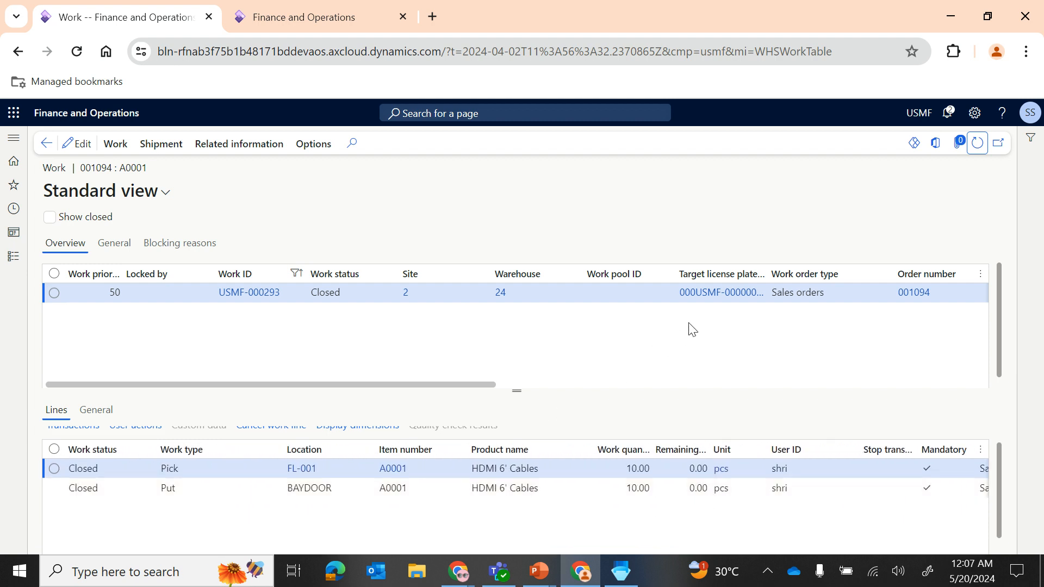
pyautogui.doubleClick(769, 274)
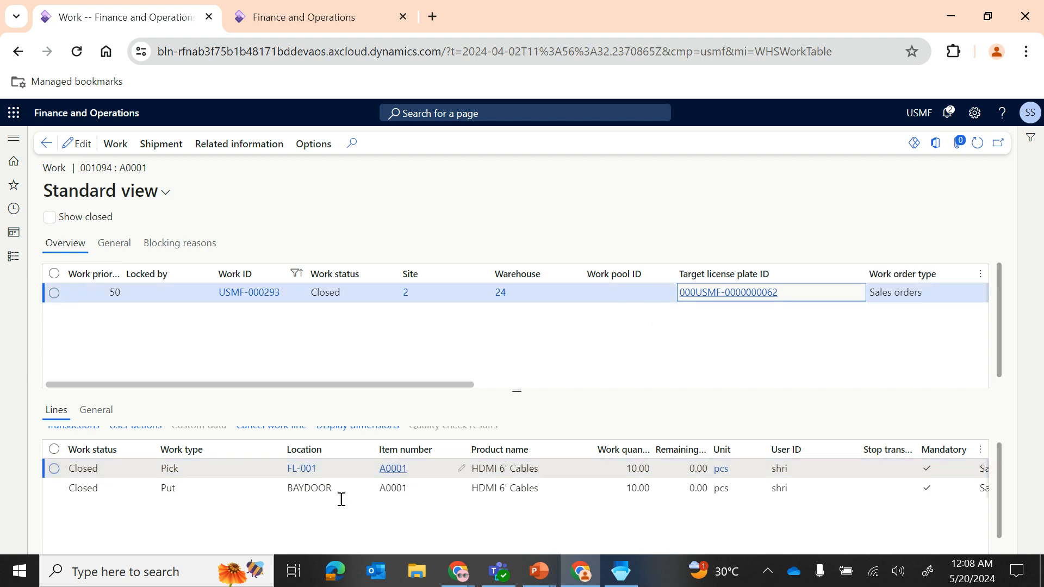
pyautogui.scroll(1, 314, 528)
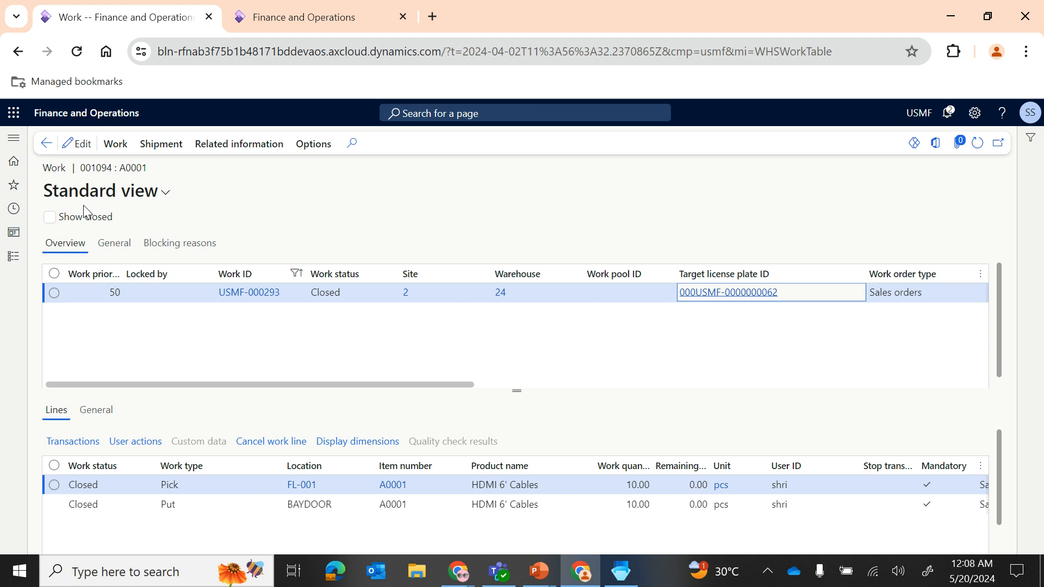
# Return to the sales order details and bring up the Warehouse Management app briefly, then minimize it
pyautogui.click(47, 143)
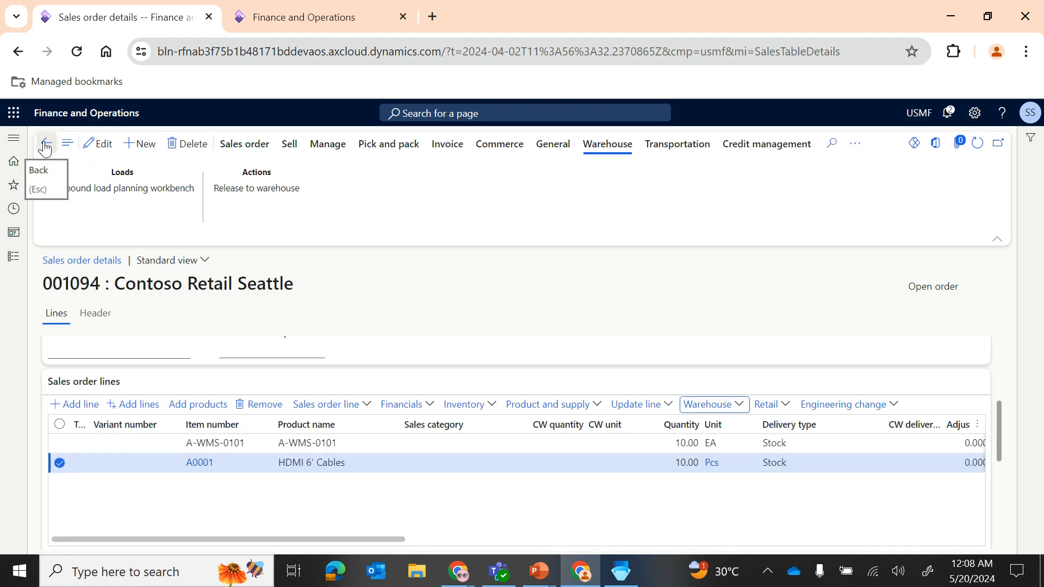
pyautogui.click(611, 569)
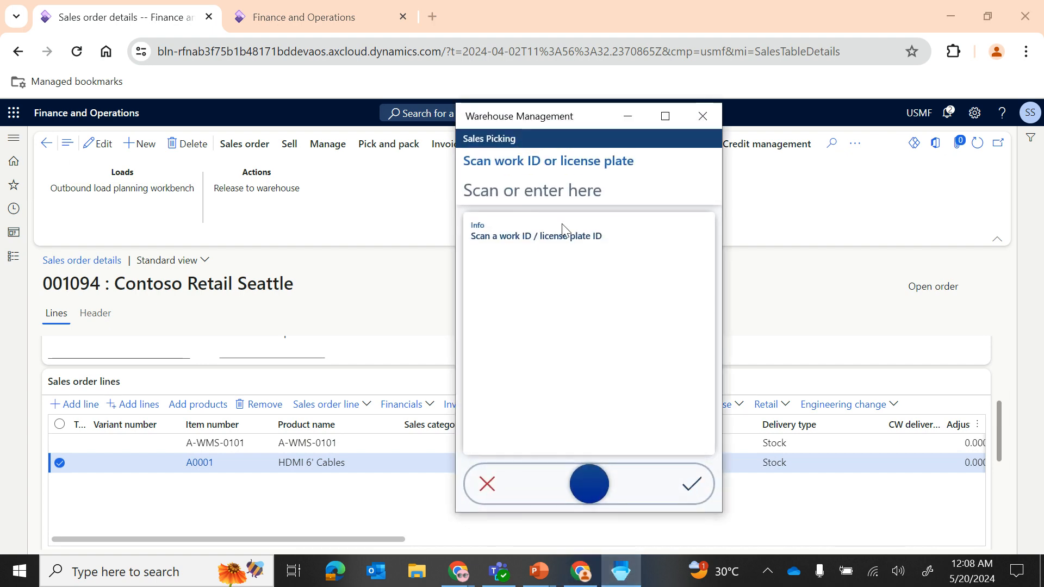
pyautogui.click(634, 116)
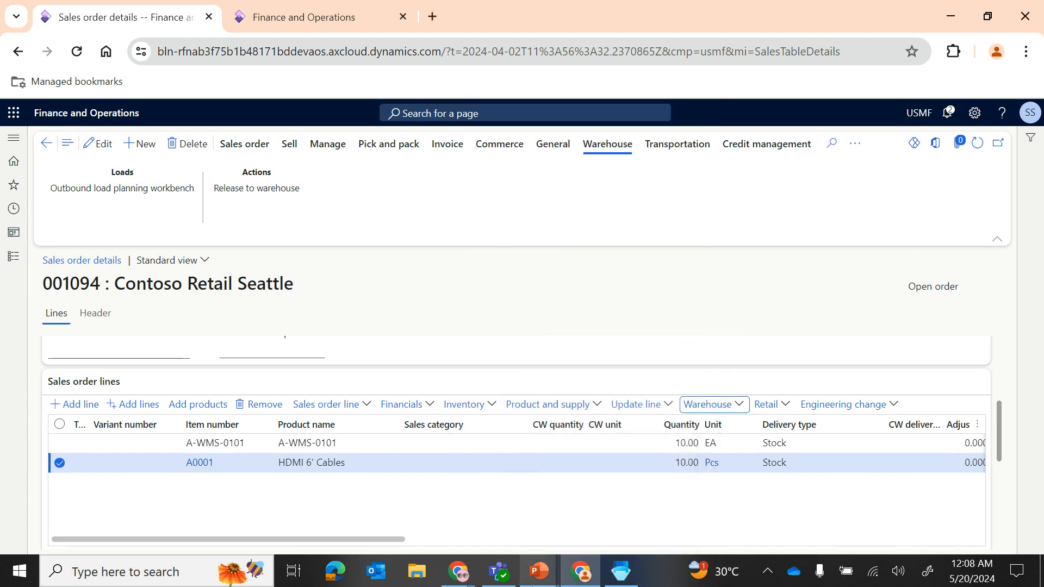
# Switch to the Warehouse Episode 6 presentation in PowerPoint and show the Agenda slide
pyautogui.moveTo(538, 571)
pyautogui.click(459, 508)
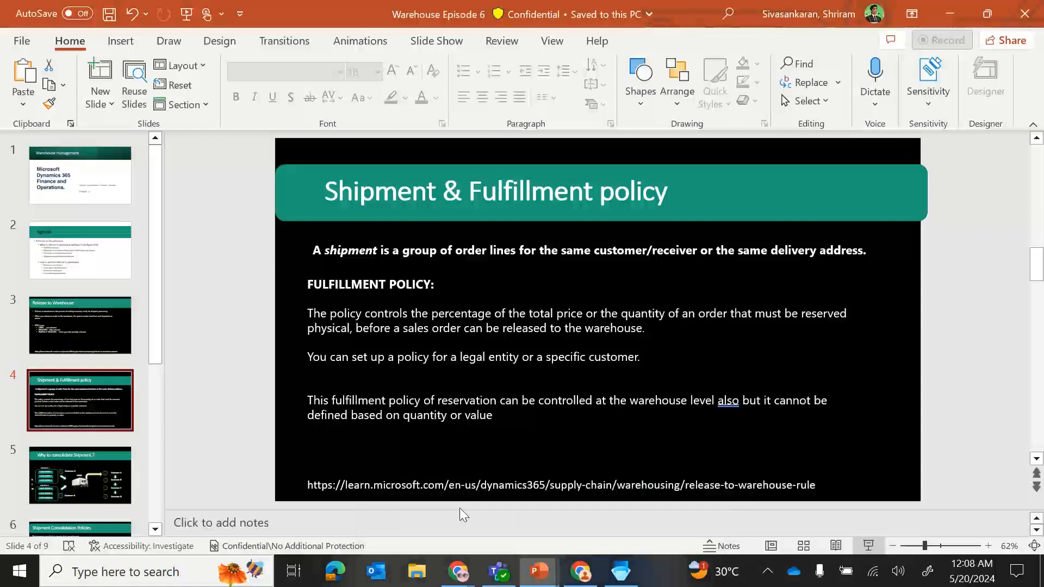
pyautogui.click(61, 245)
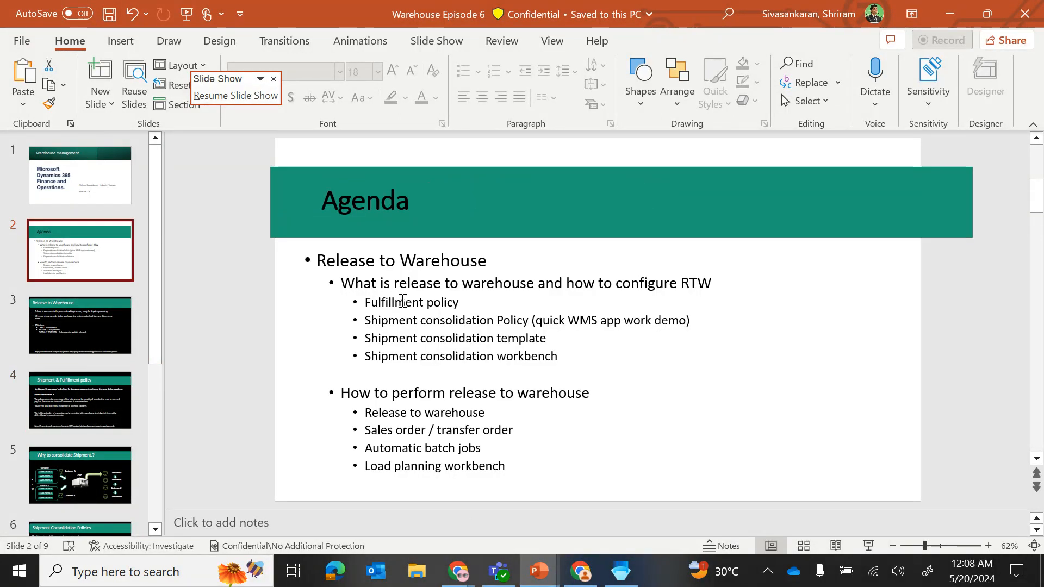